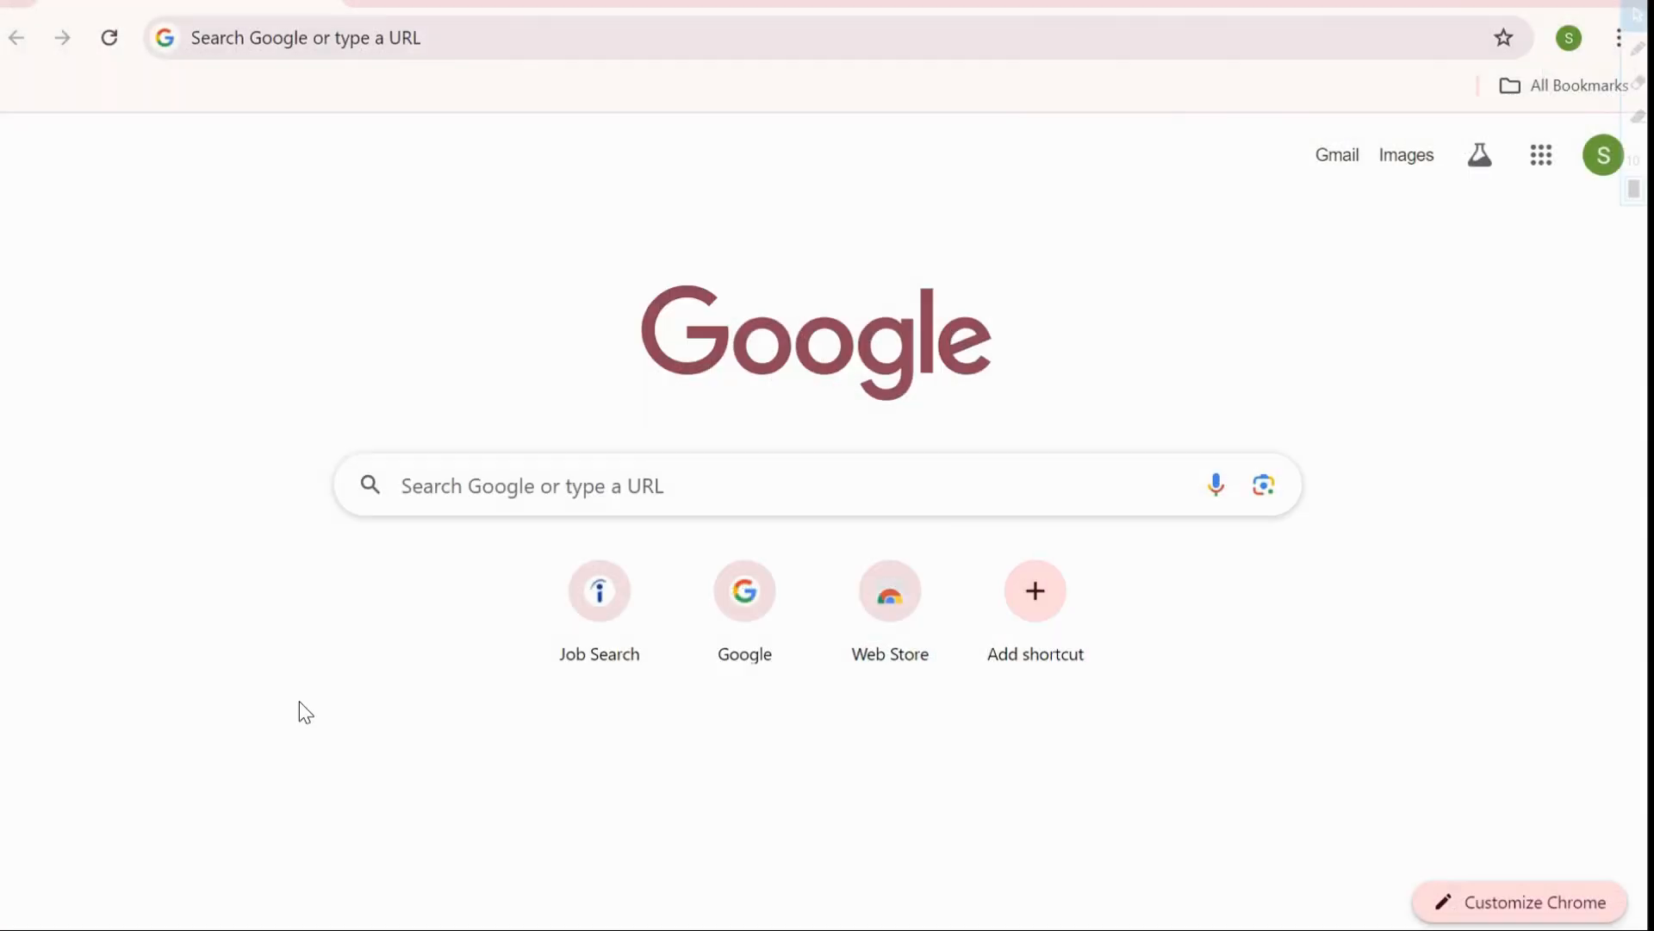
Search Google for Canva by picking the Canva suggestion after typing 'Ca'
left_click(454, 478)
type("Ca")
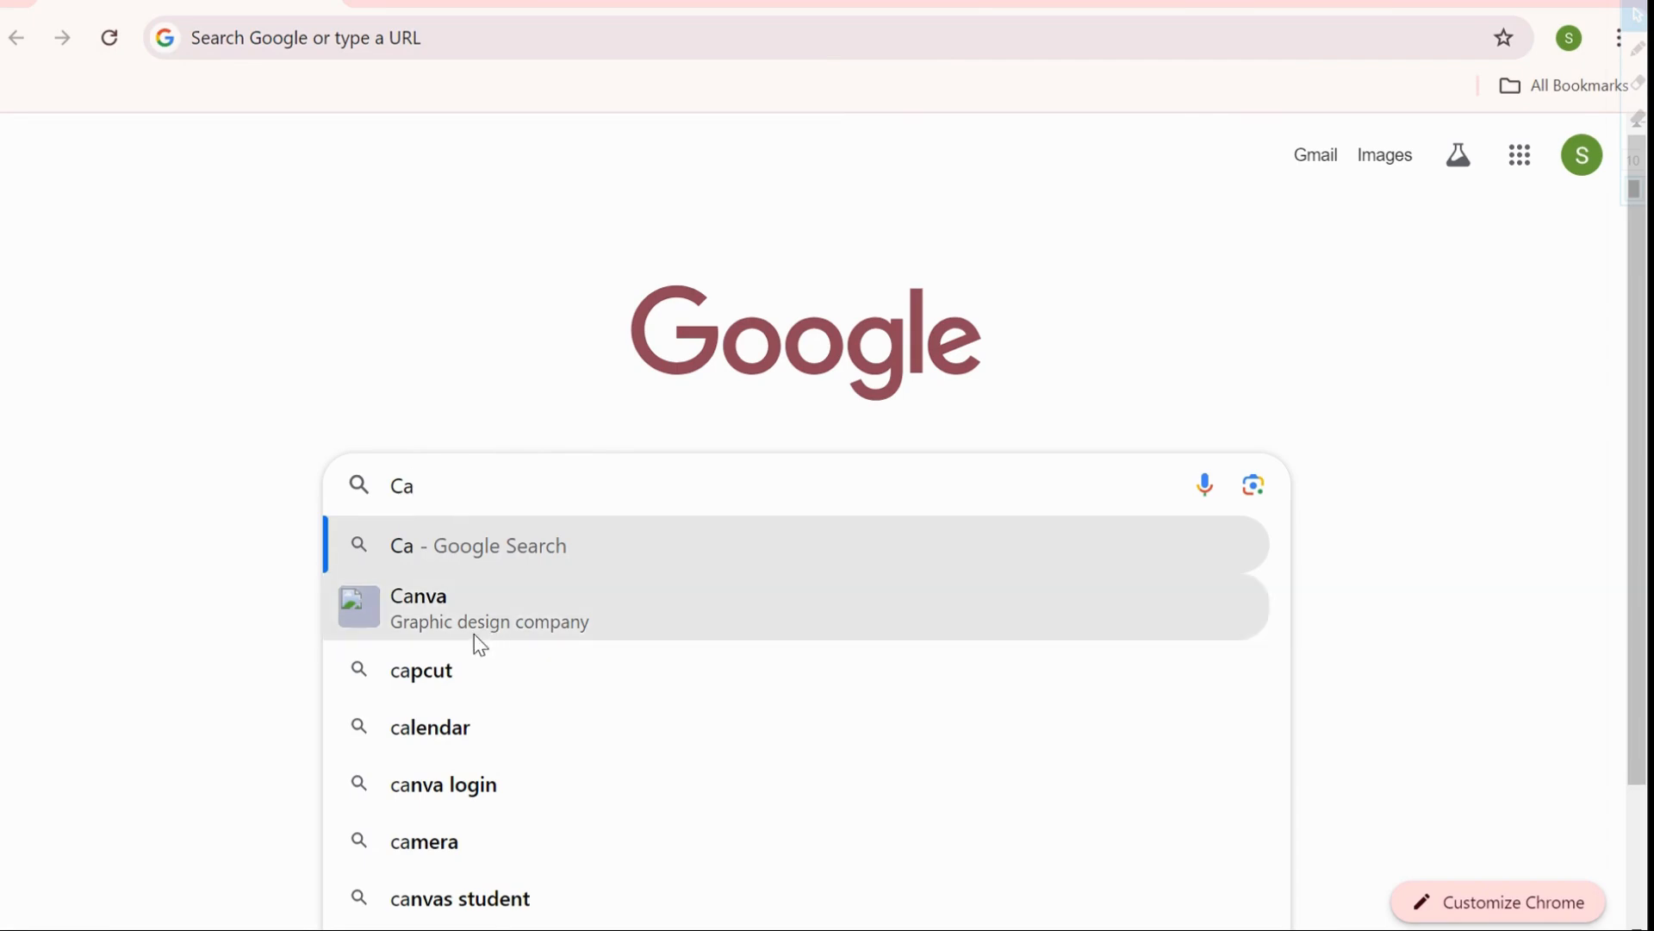
left_click(454, 608)
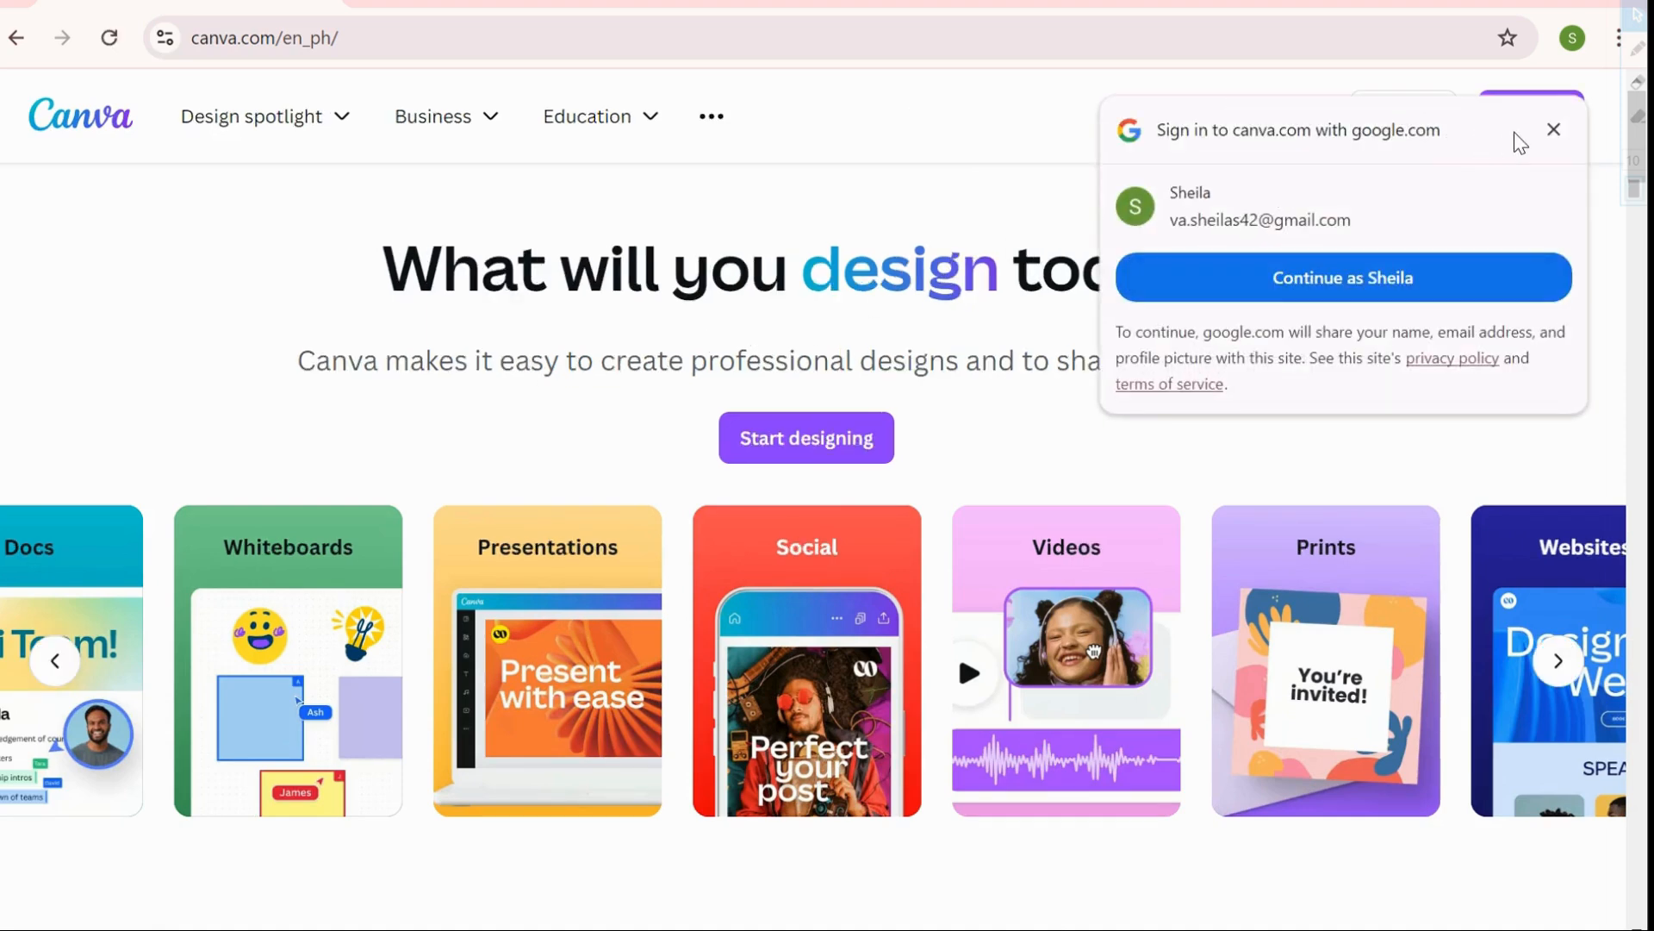
Sign up for Canva with a Google account and allow it to share account details
left_click(1558, 133)
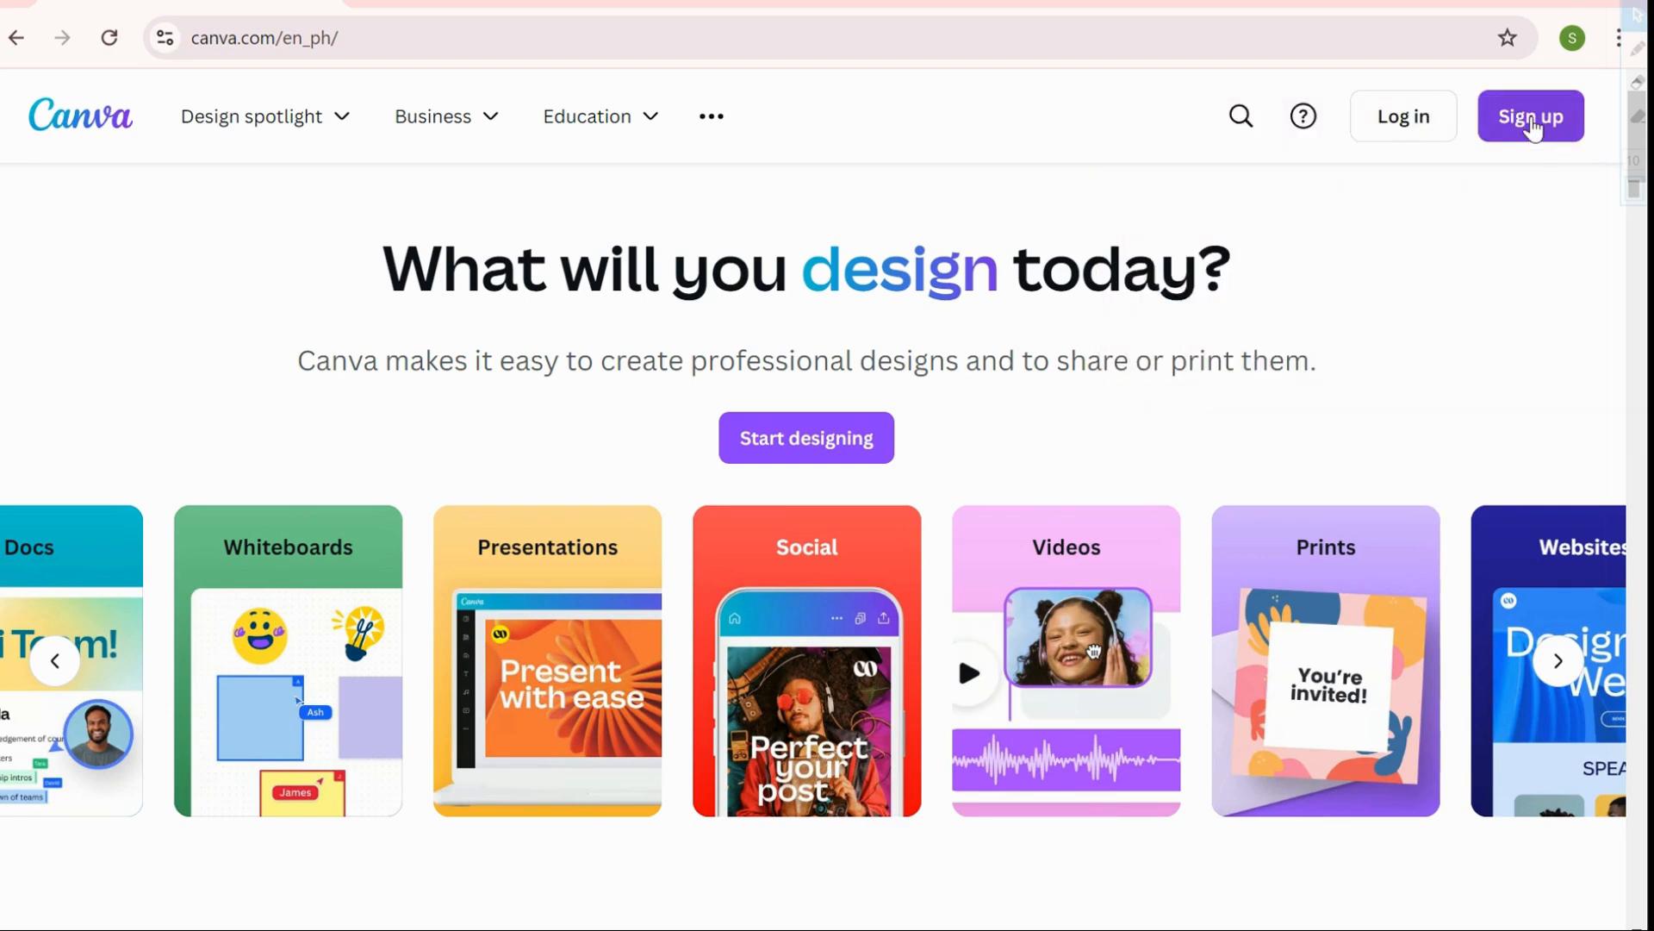
left_click(1530, 125)
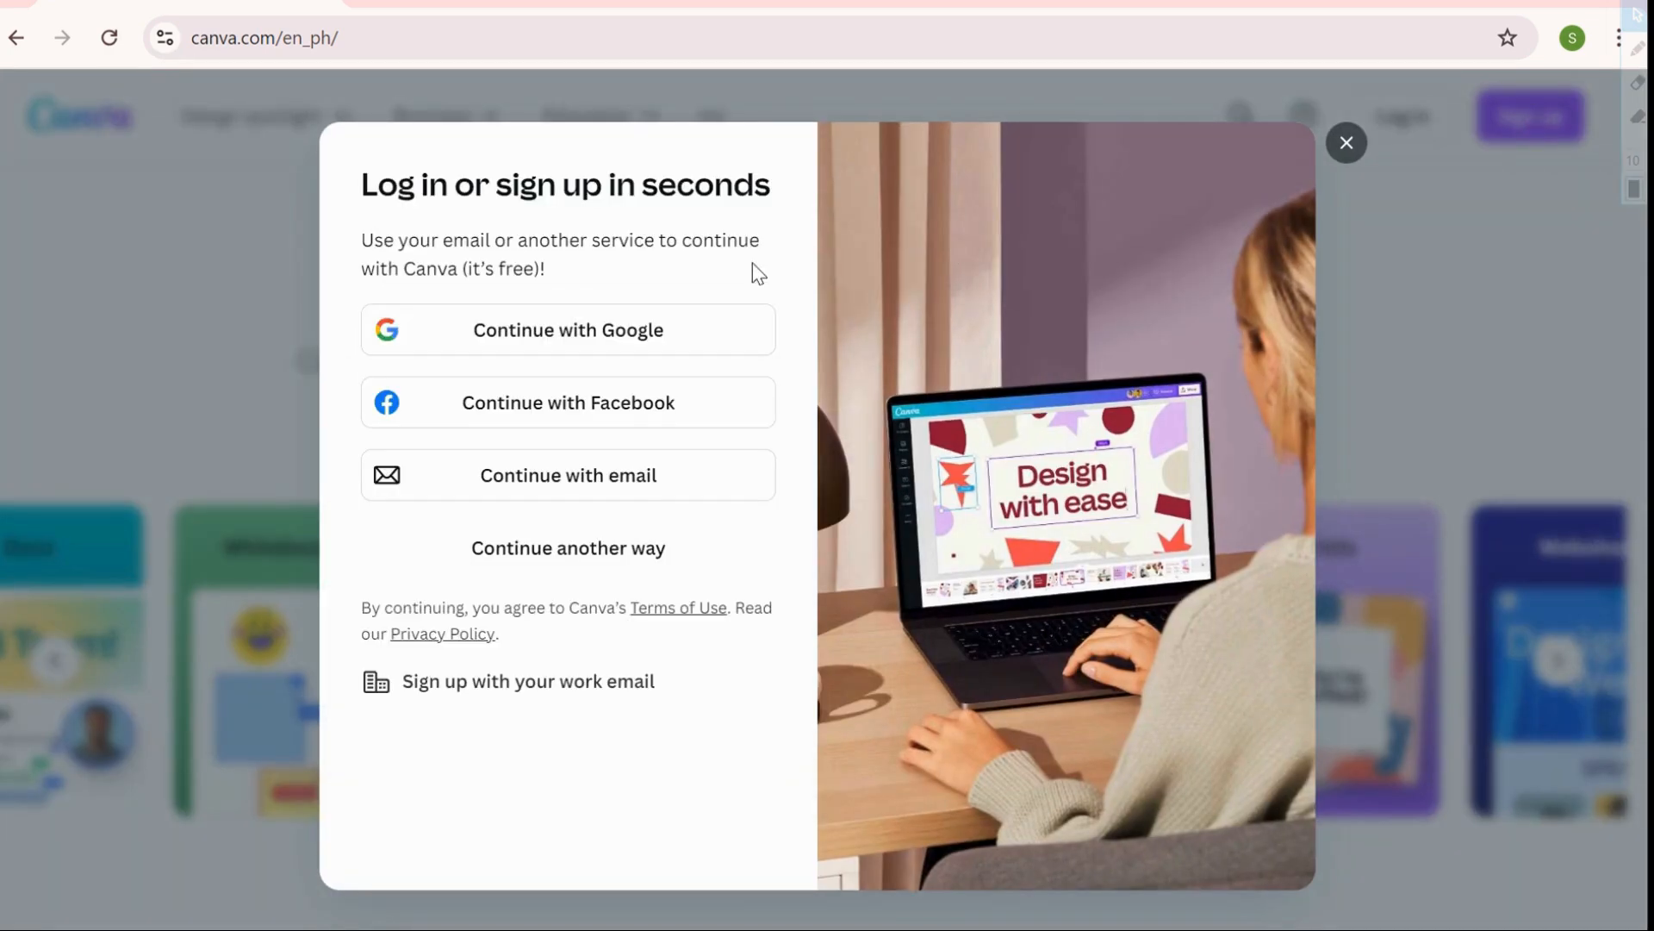
left_click(646, 328)
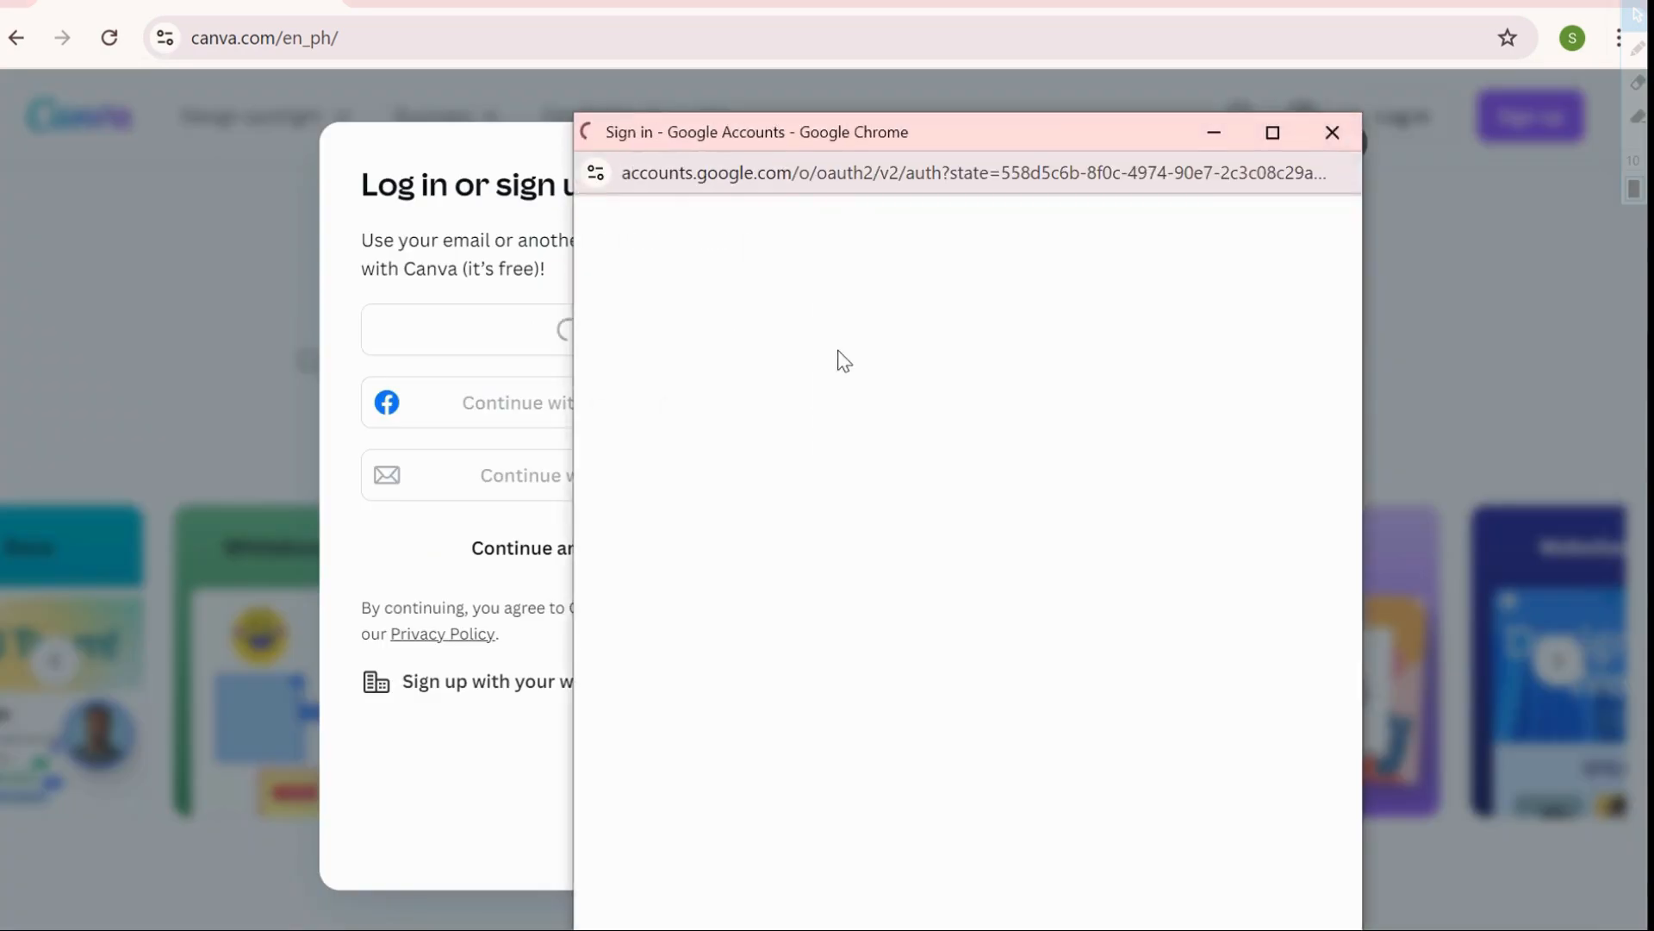
left_click(1086, 393)
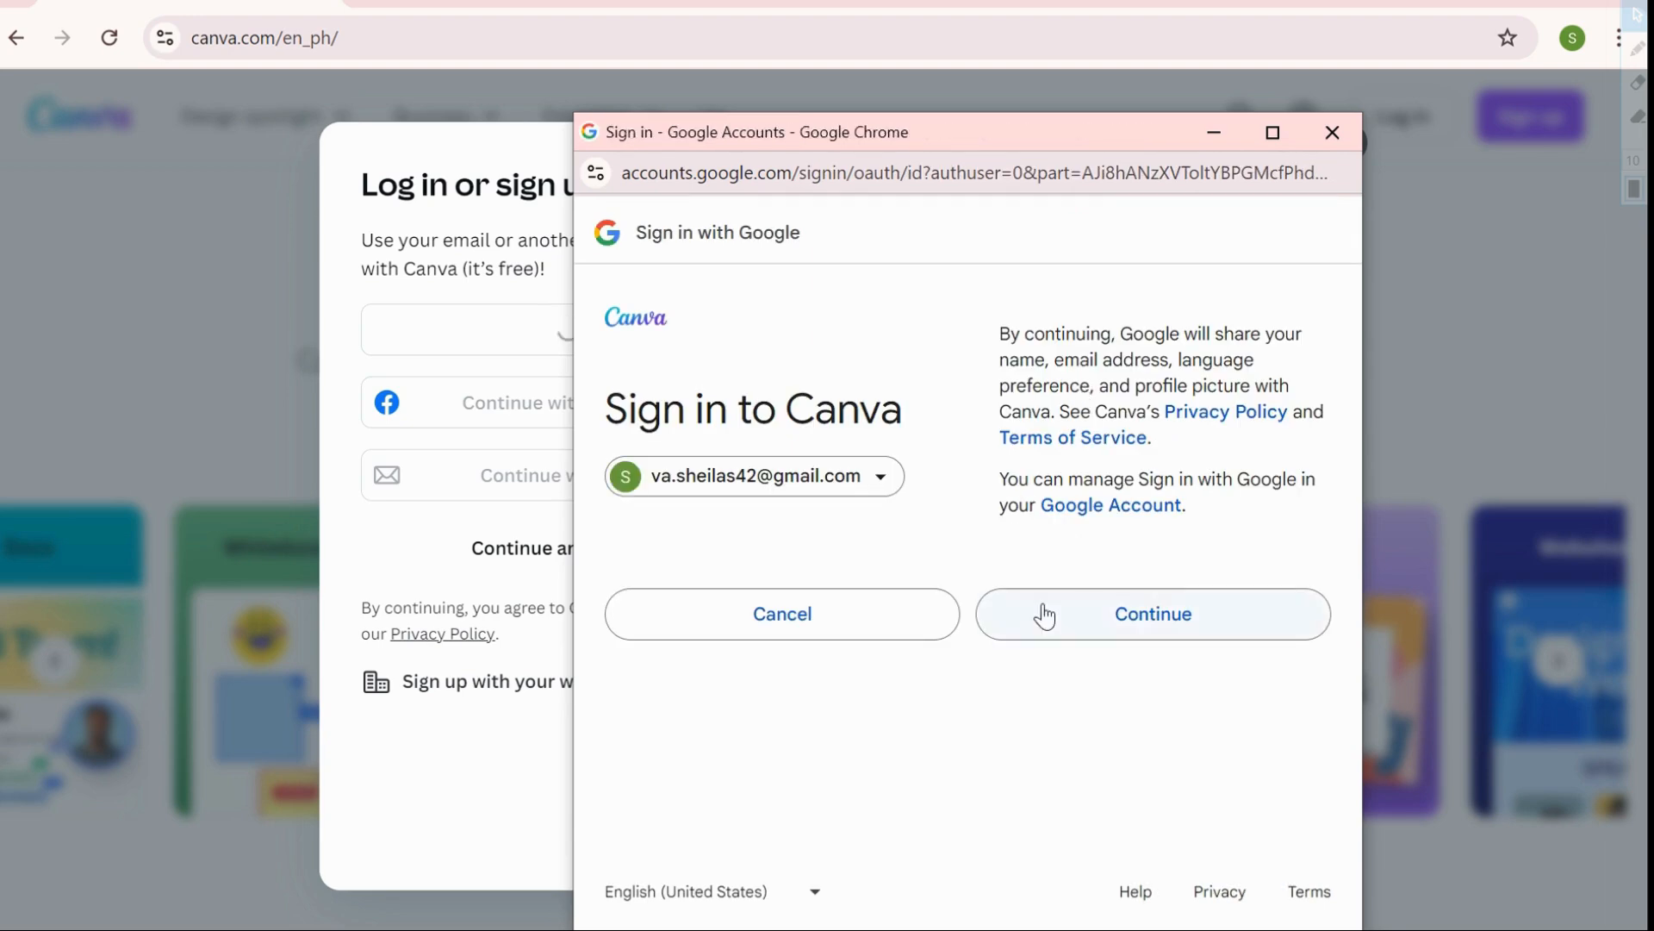
left_click(1044, 614)
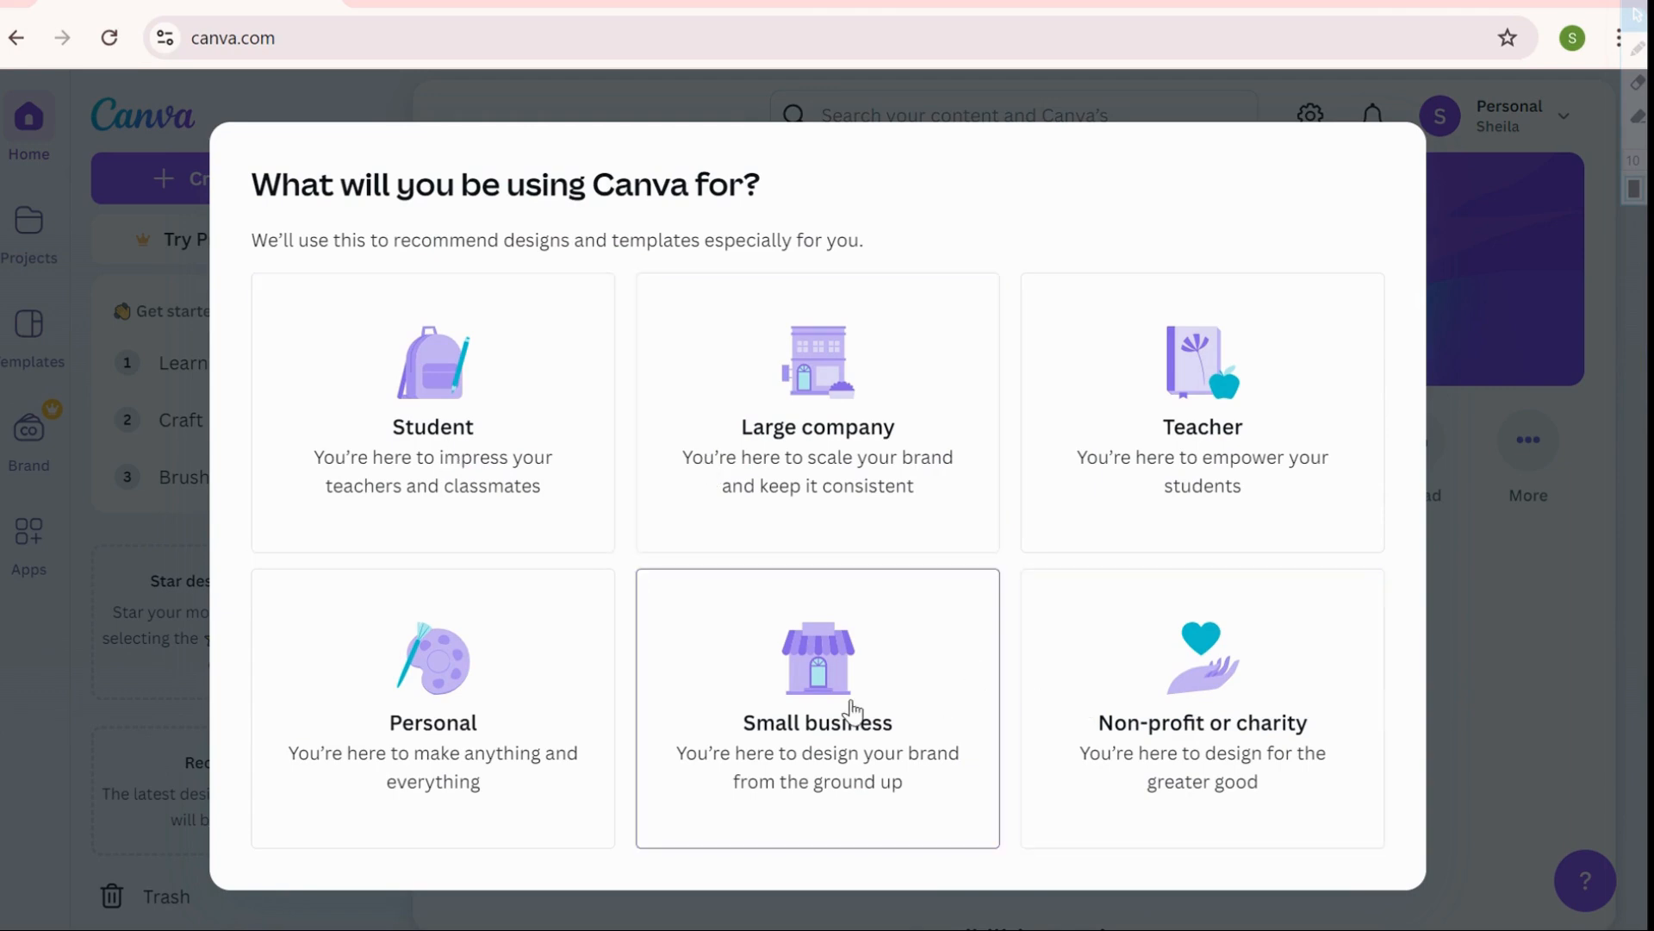
Choose personal use, skip the Pro trial, and decline Canva's marketing emails
left_click(477, 681)
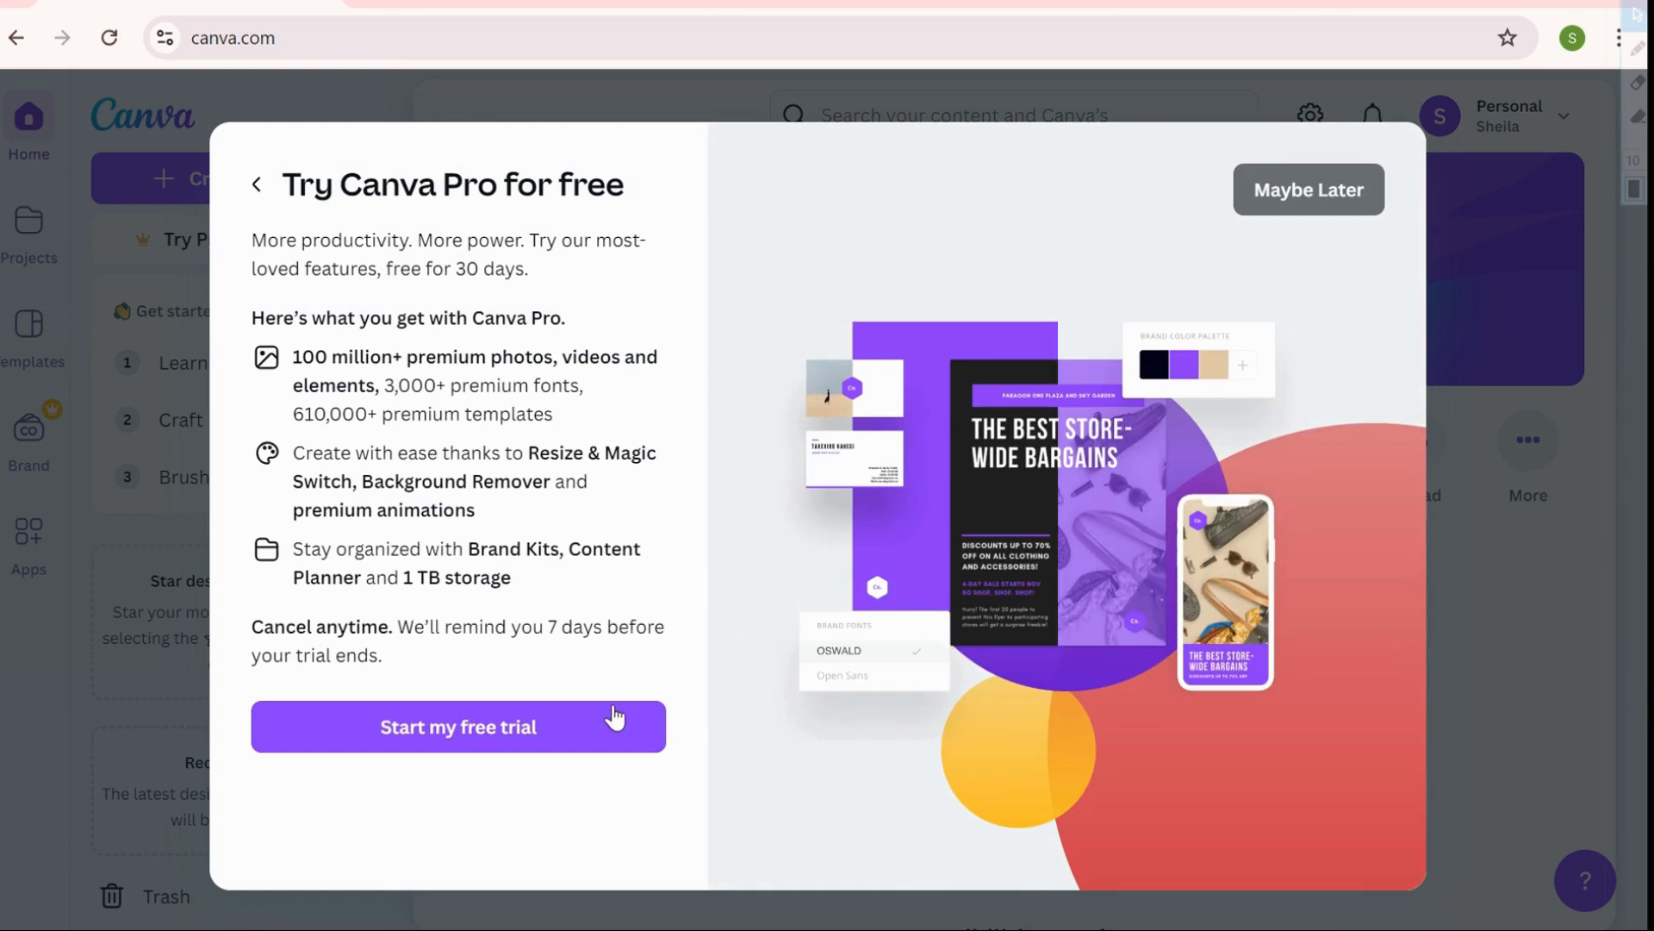
left_click(584, 737)
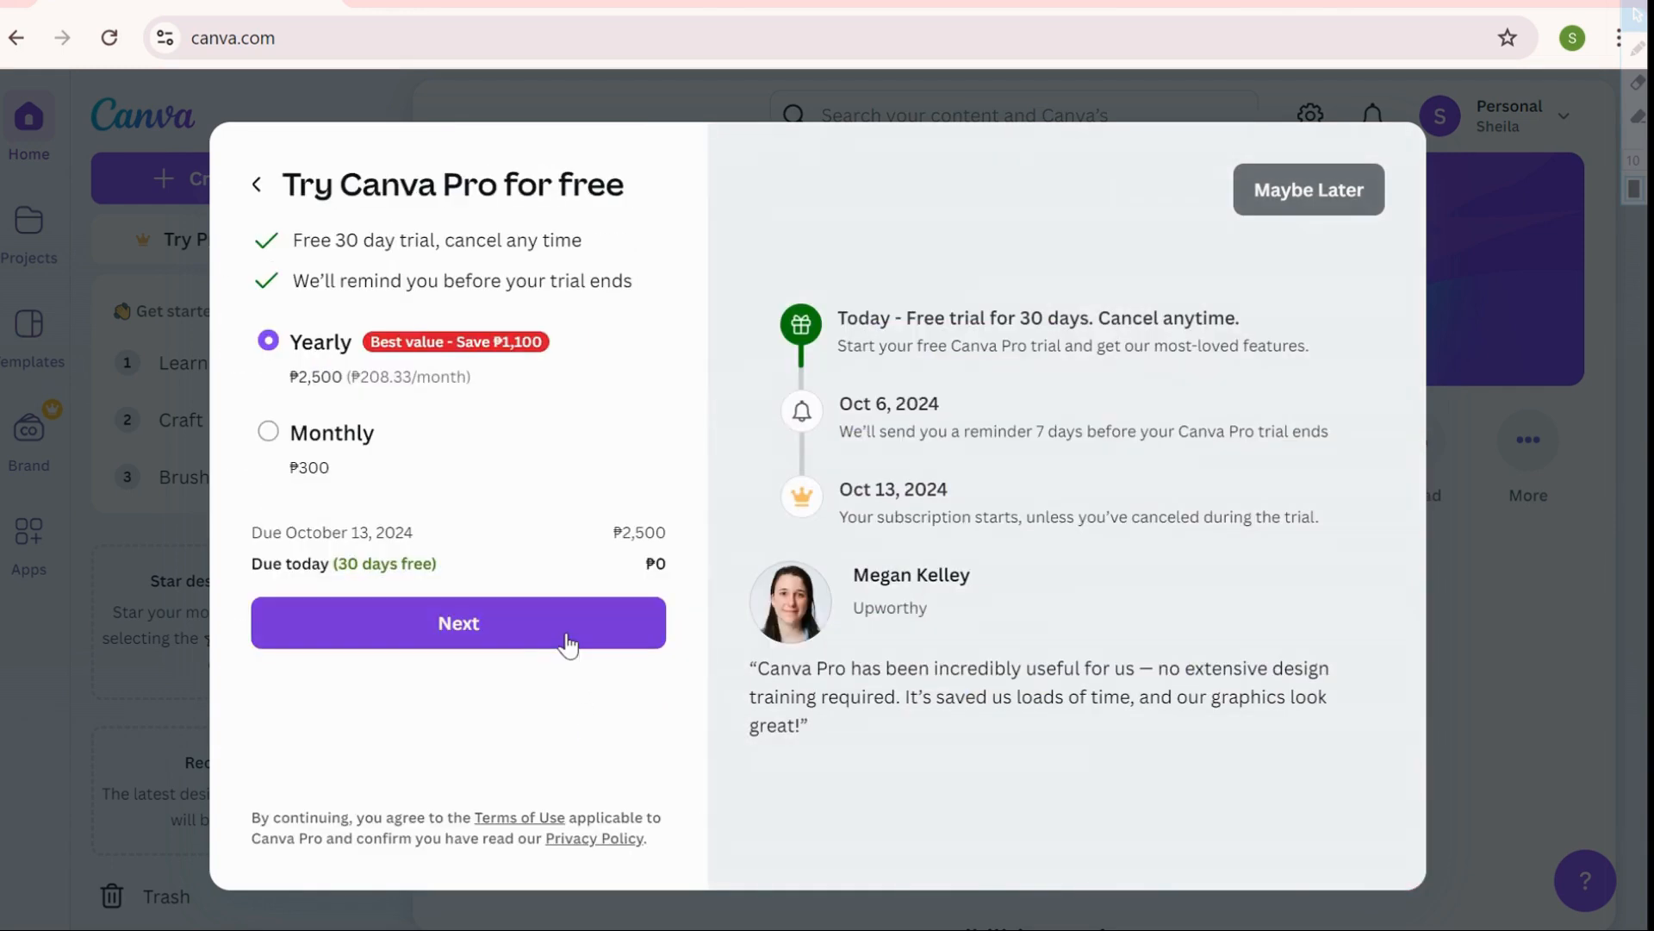
left_click(1293, 205)
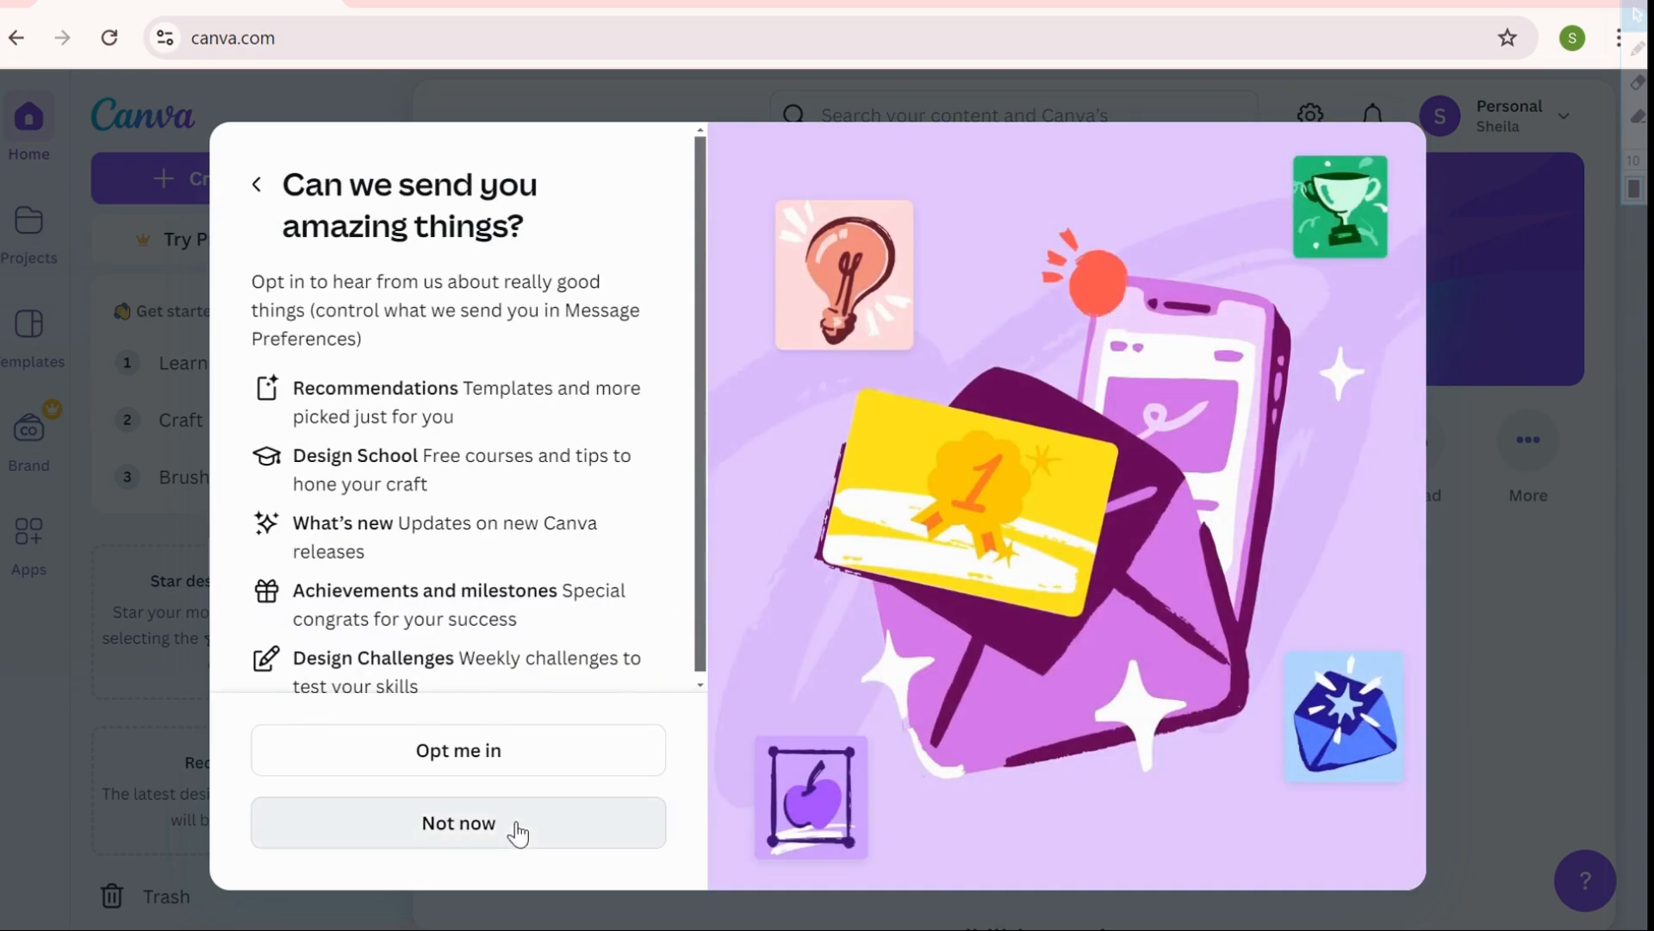
left_click(514, 827)
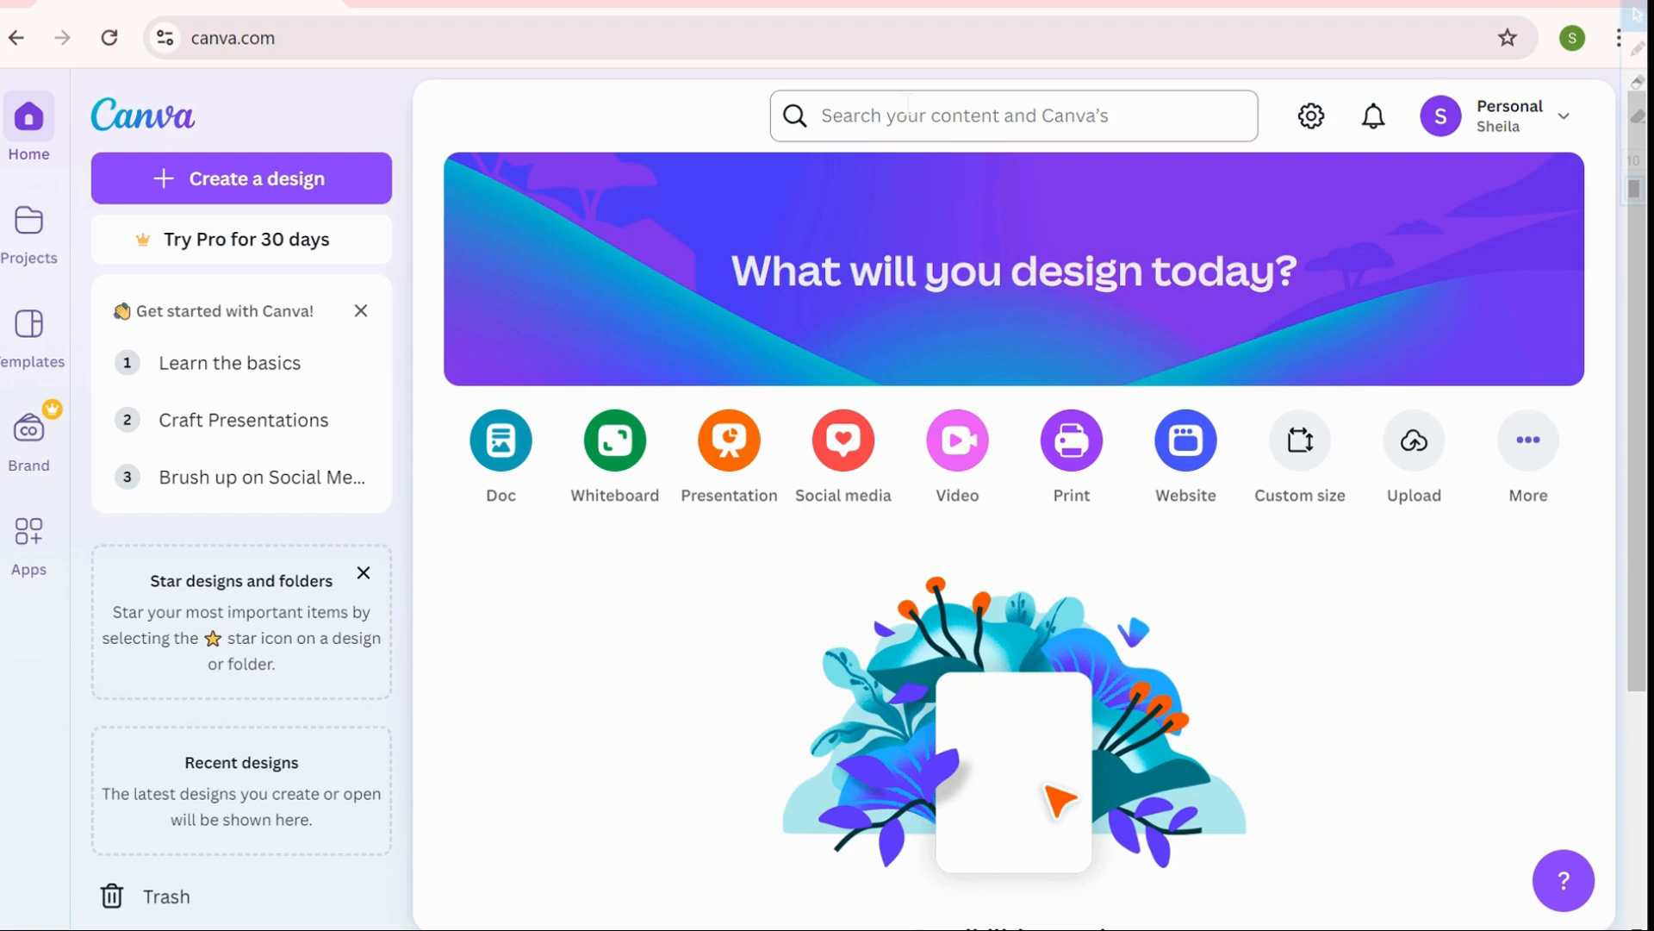
Search Canva's templates for 'Resume'
left_click(822, 115)
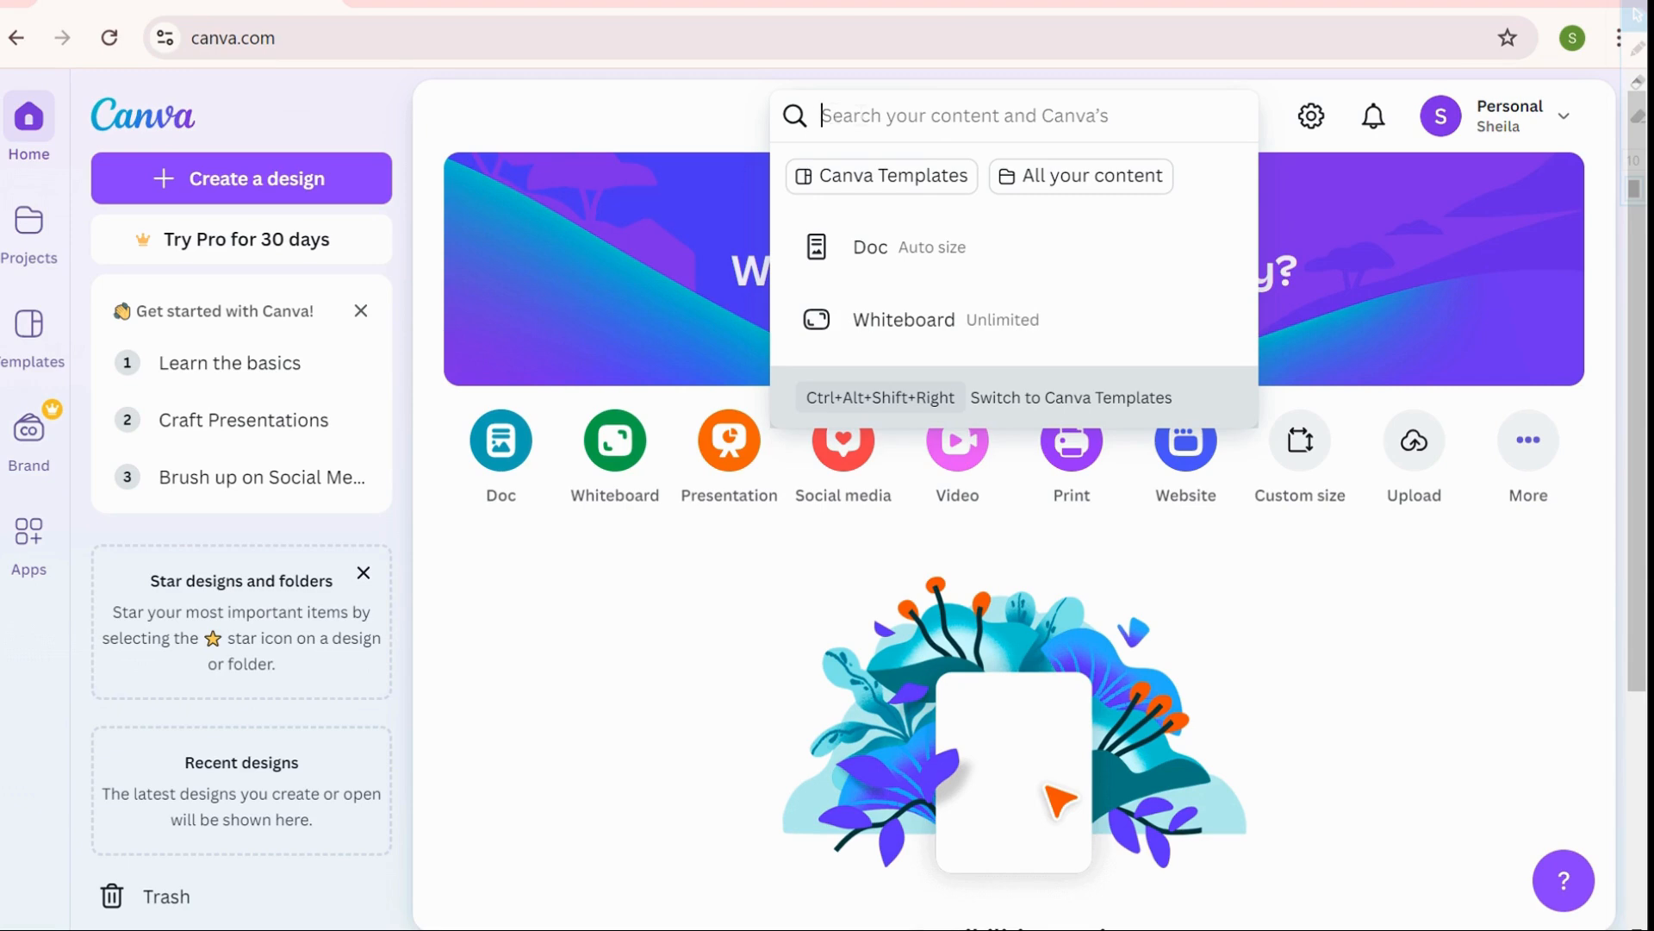
type("Res")
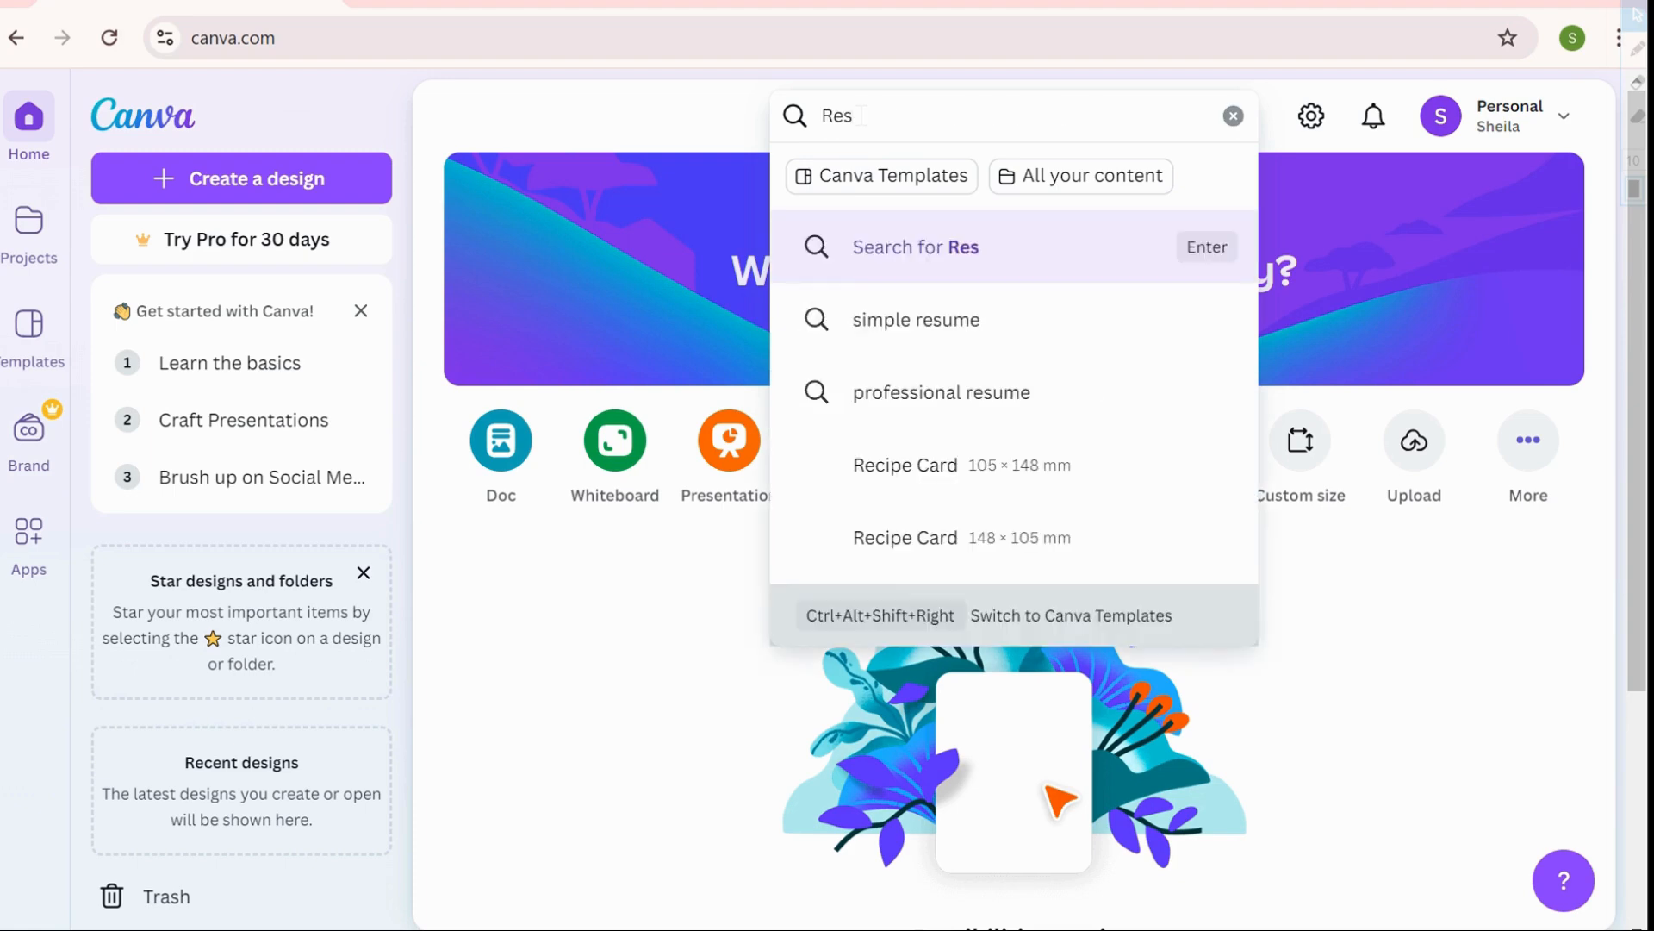
type("ume")
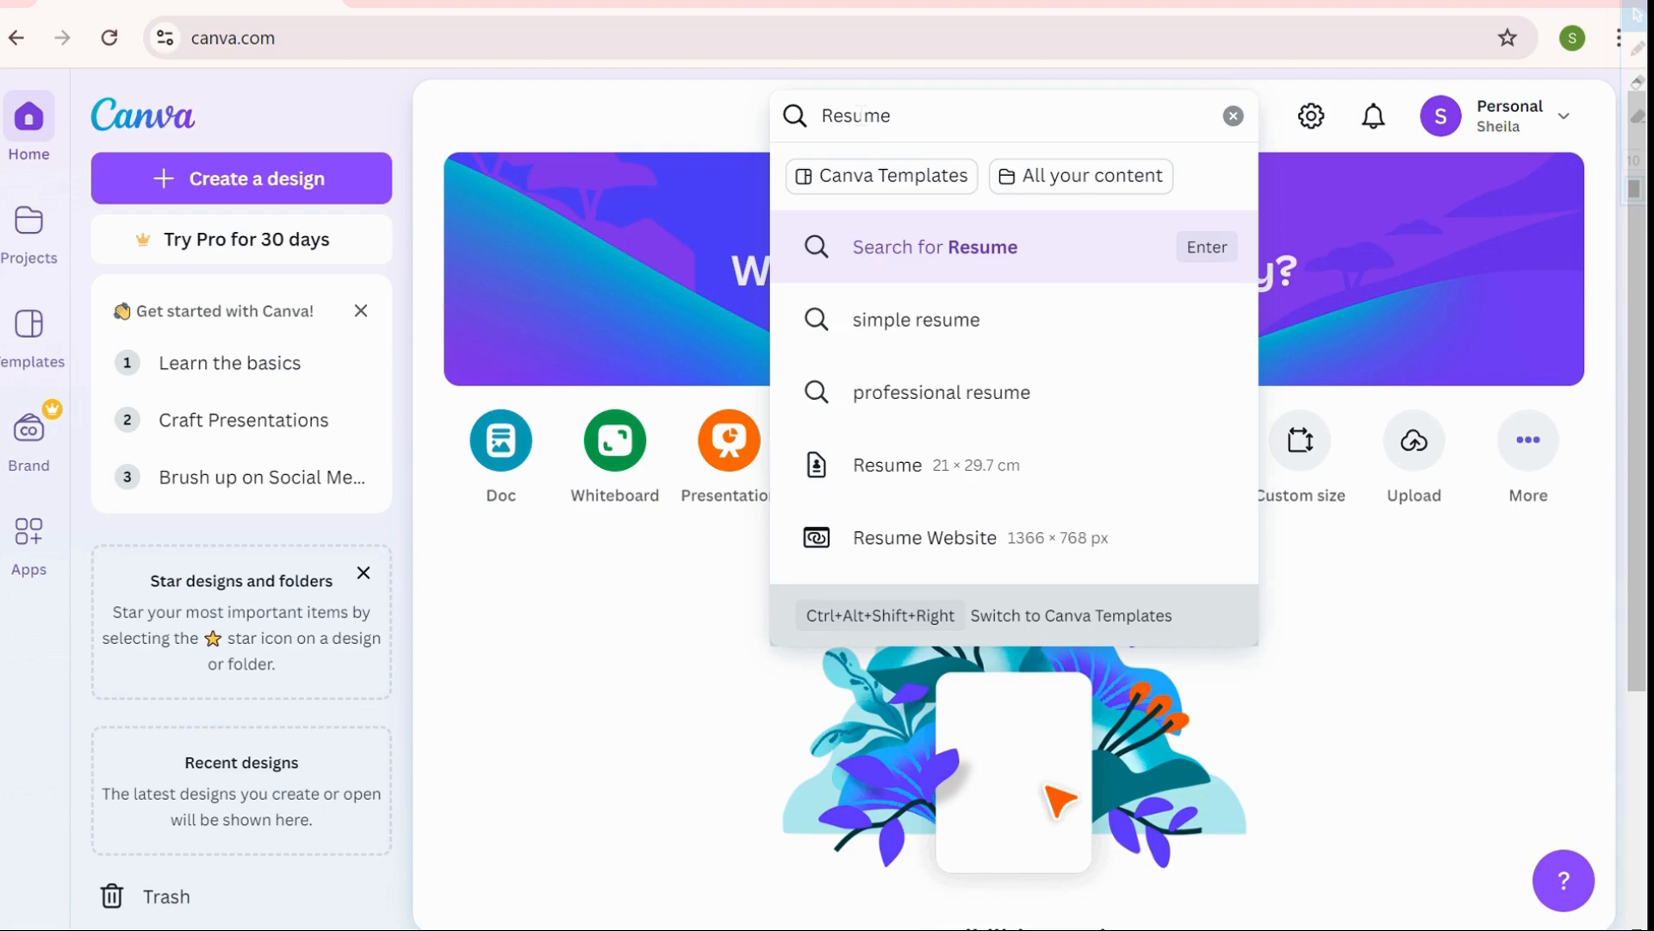
key("Return")
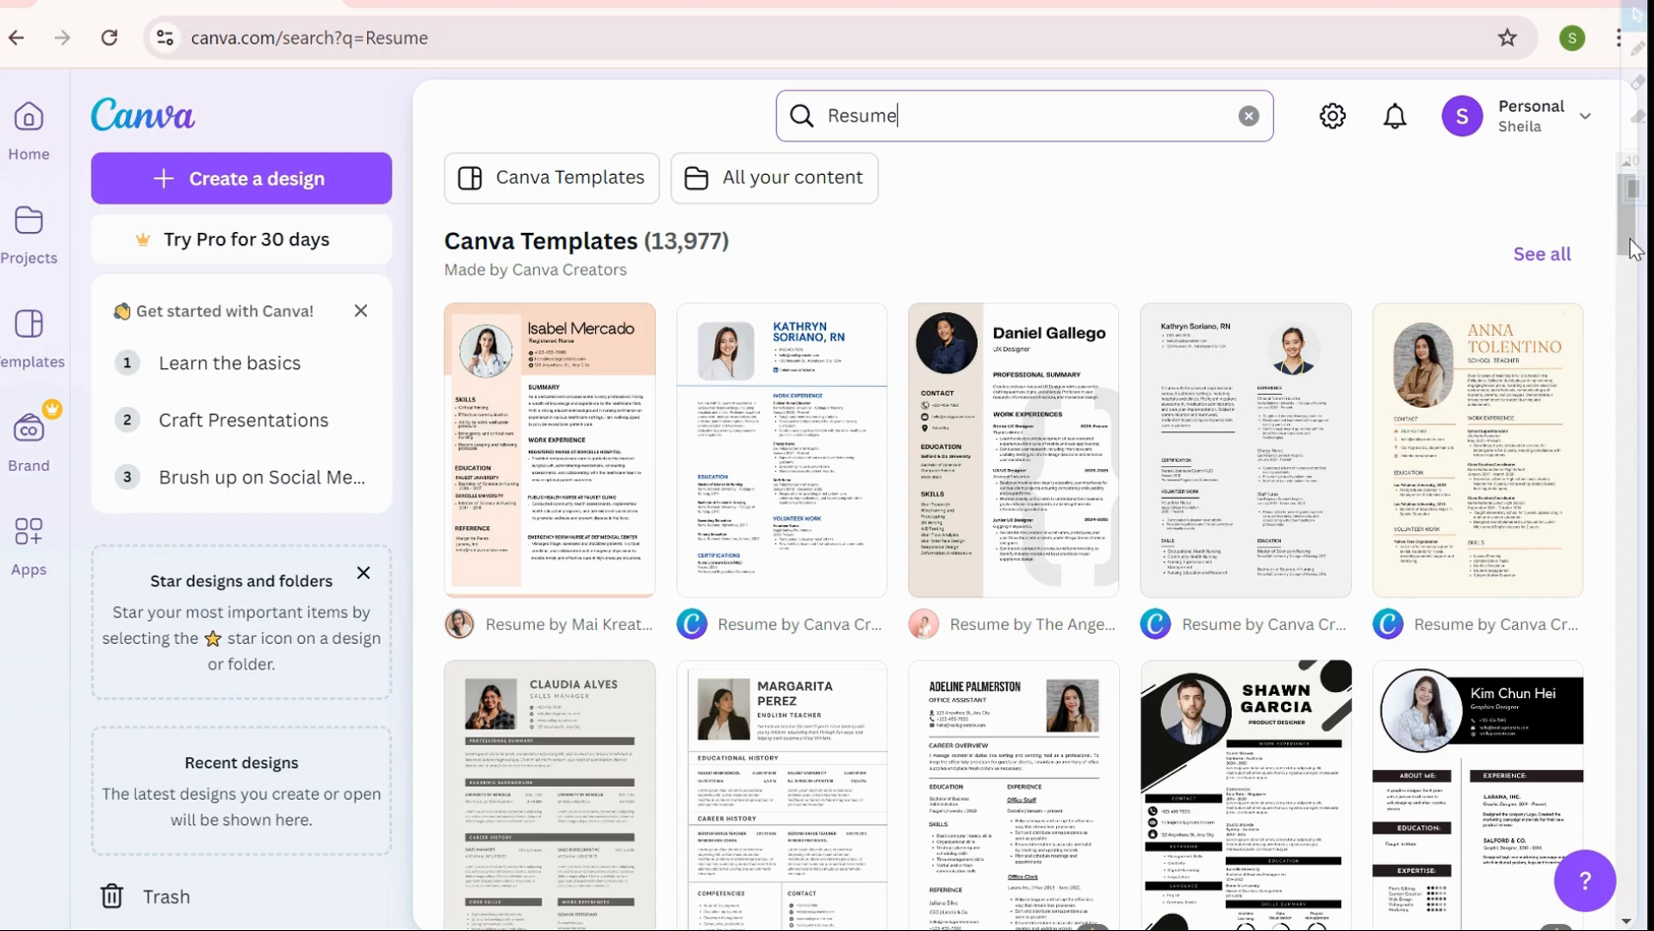
Find the Simple Professional CV Resume template in the results and customise it as a new design
mouse_move(1631, 247)
left_mouse_down()
mouse_move(1635, 304)
mouse_move(1638, 241)
left_mouse_up()
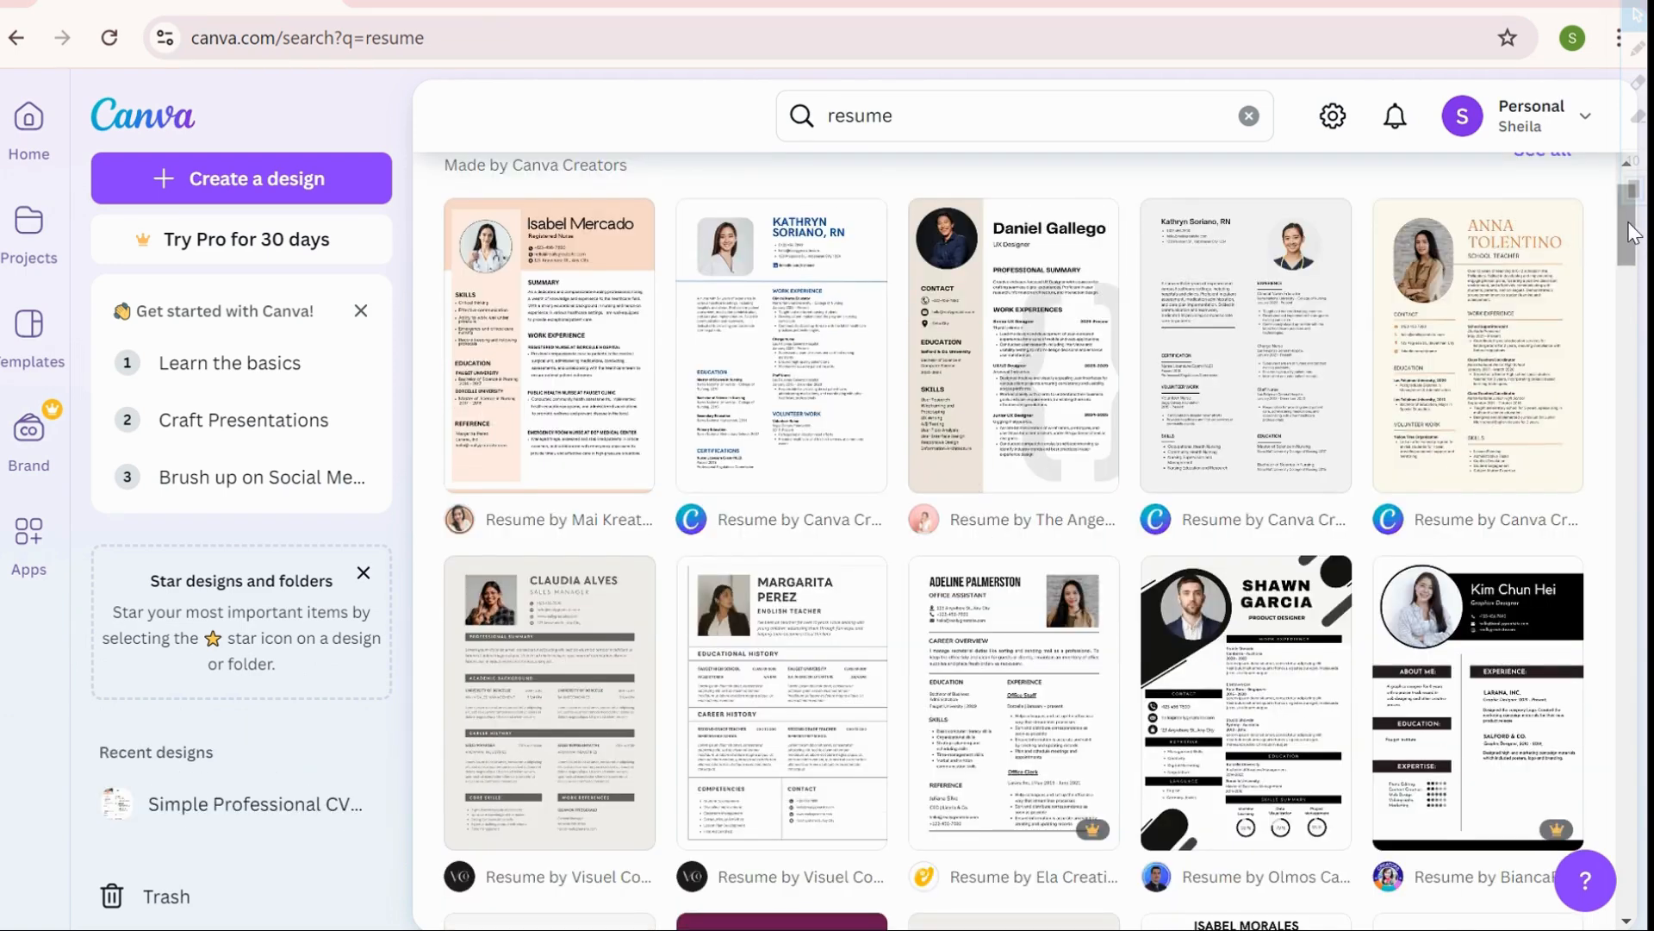
left_click_drag(1631, 233, 1648, 592)
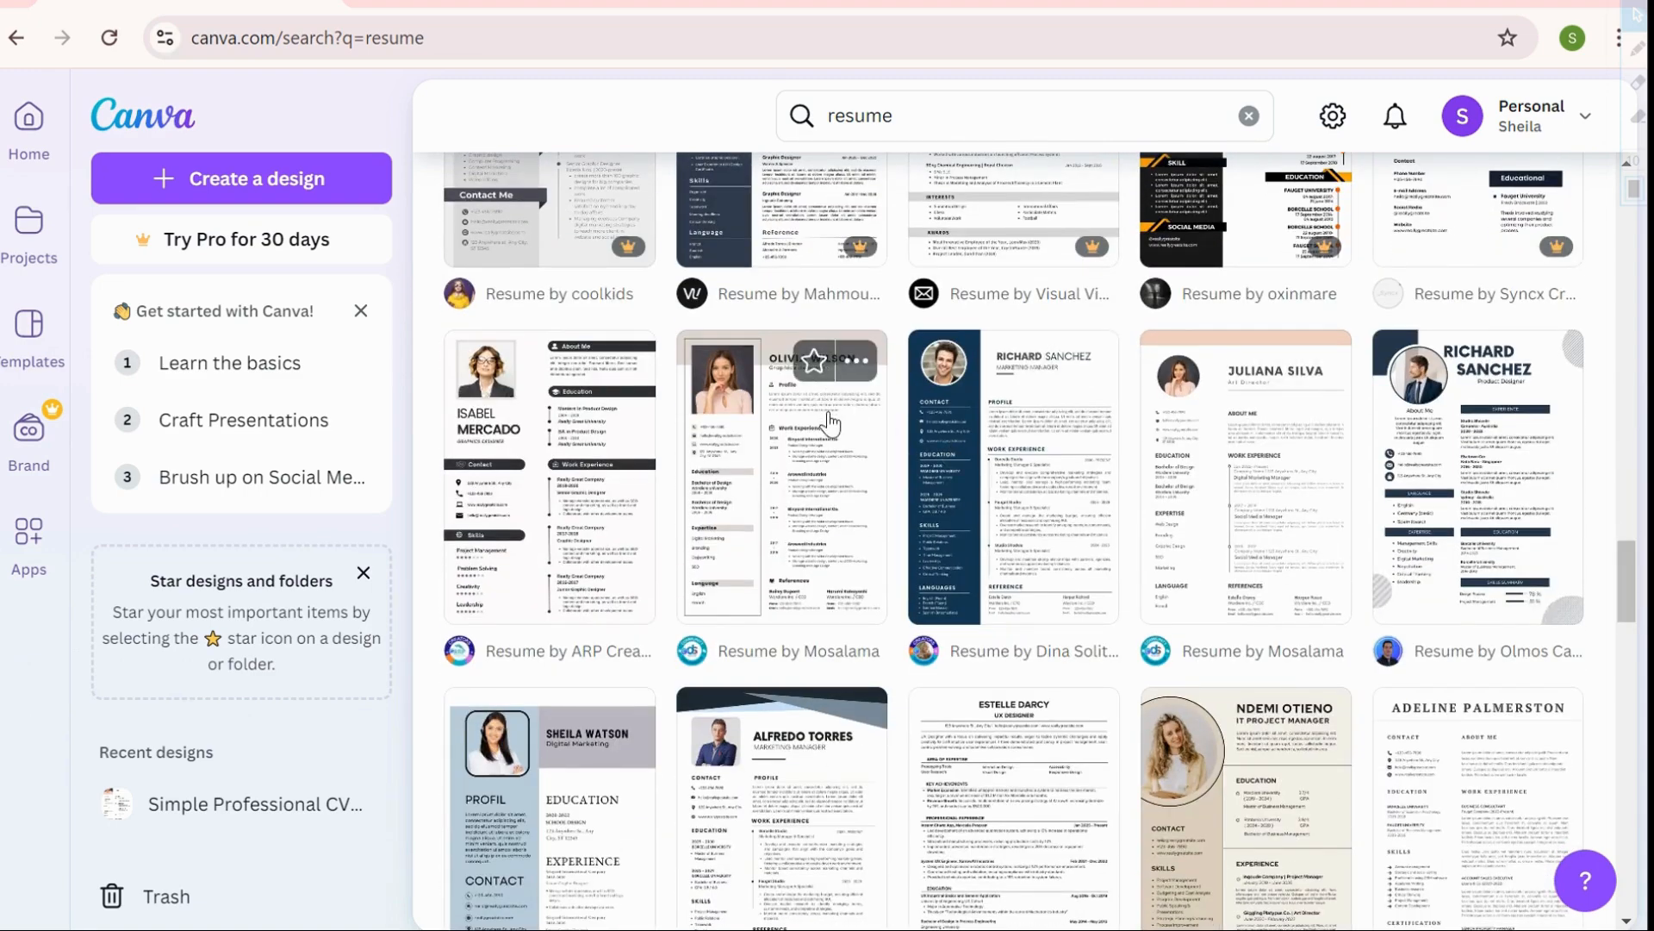
left_click(830, 424)
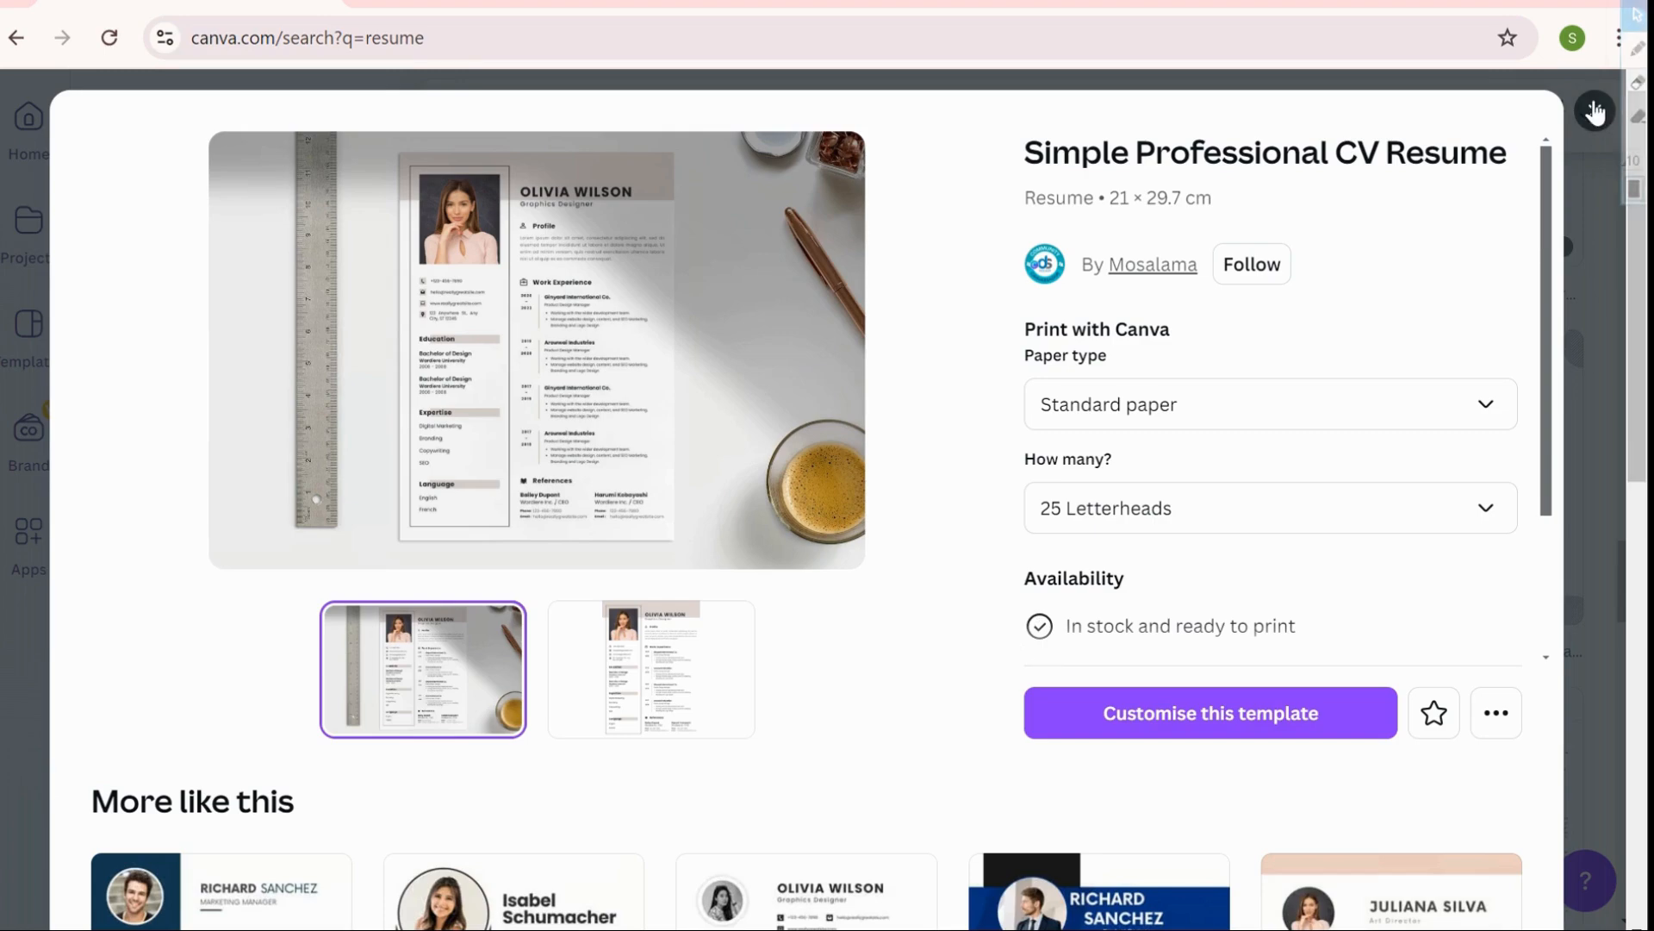
left_click(1595, 110)
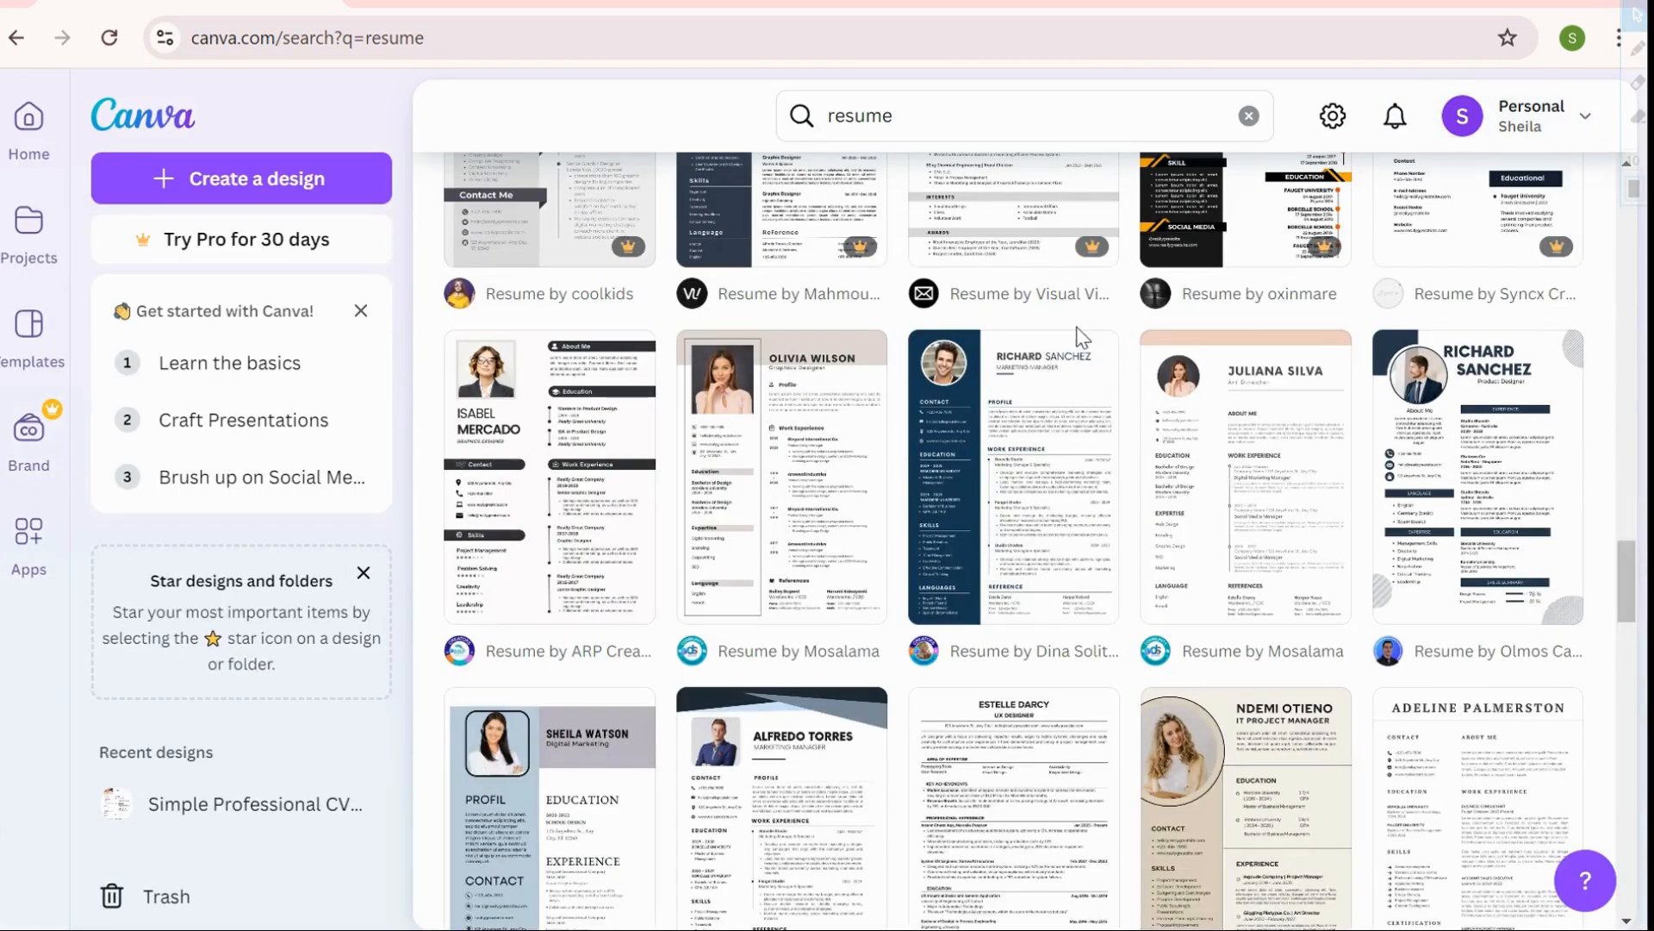
left_click_drag(1637, 613, 1637, 548)
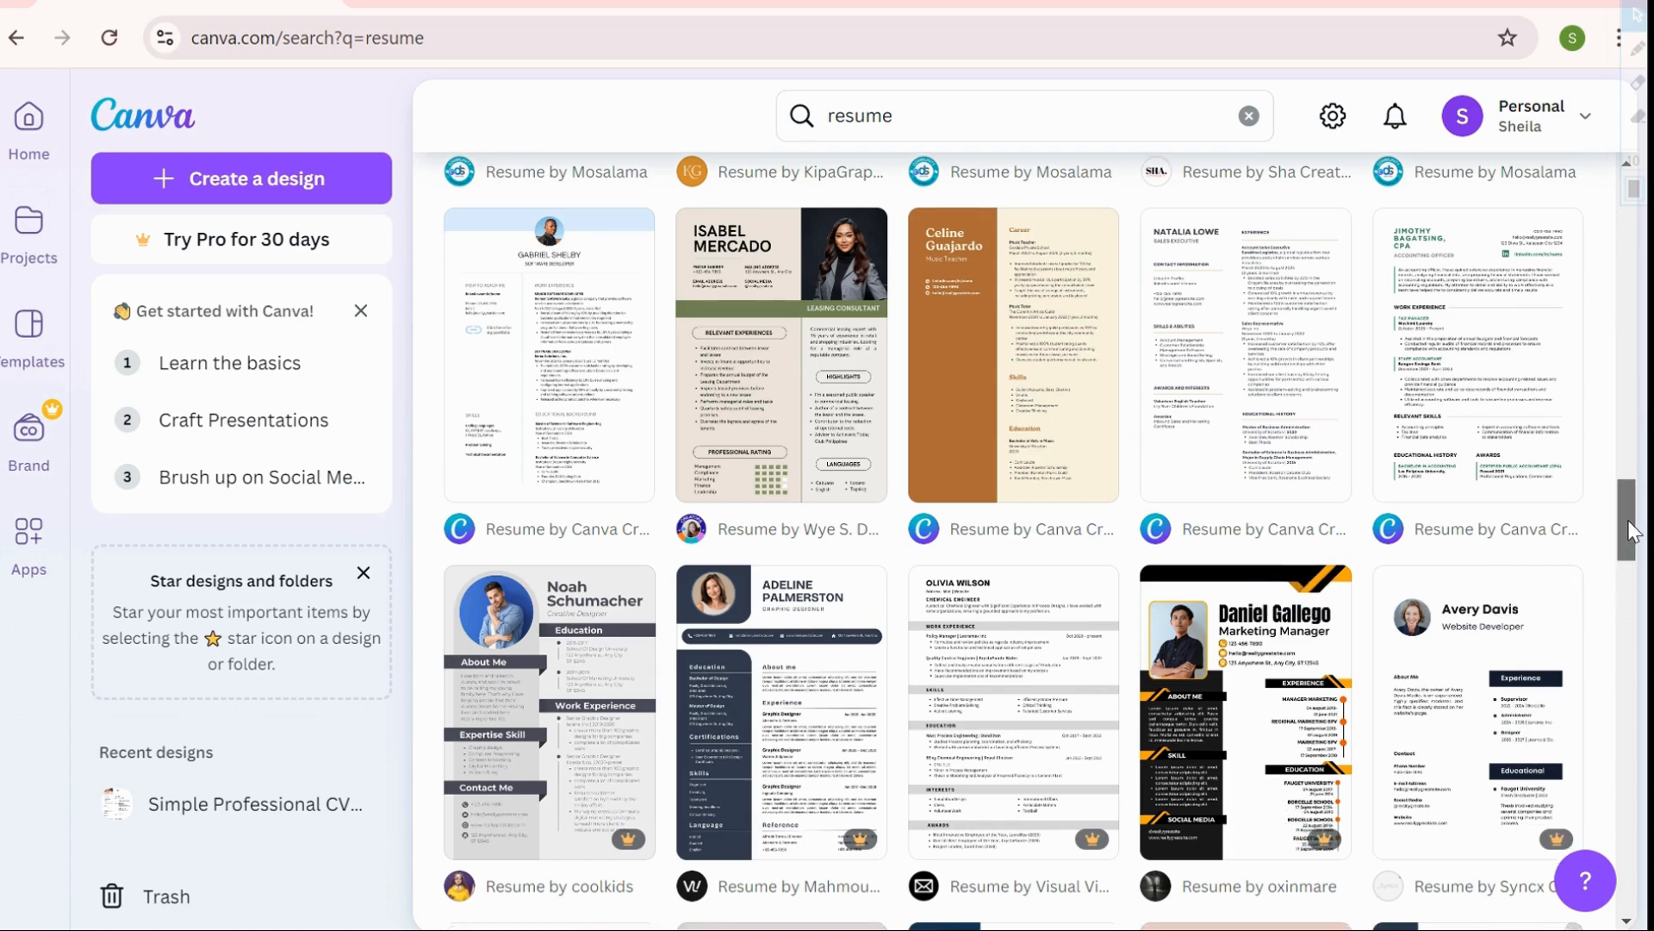
scroll(1631, 530, "down", 5)
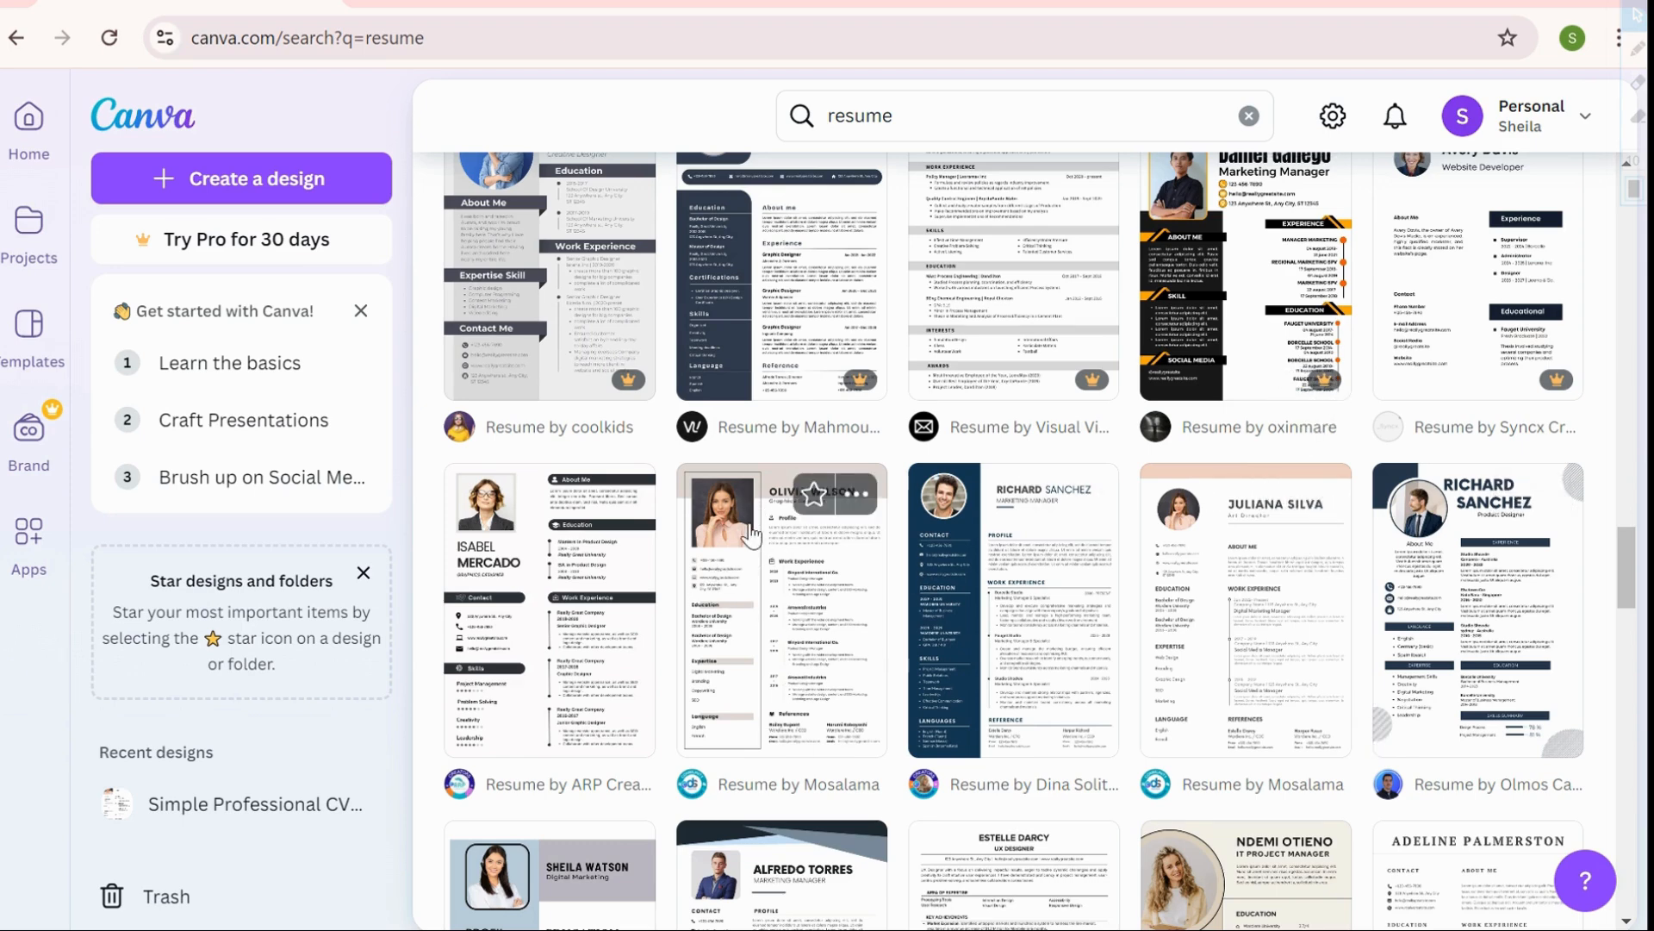
mouse_move(1629, 562)
left_mouse_down()
mouse_move(1631, 638)
mouse_move(1647, 552)
left_mouse_up()
left_click(780, 611)
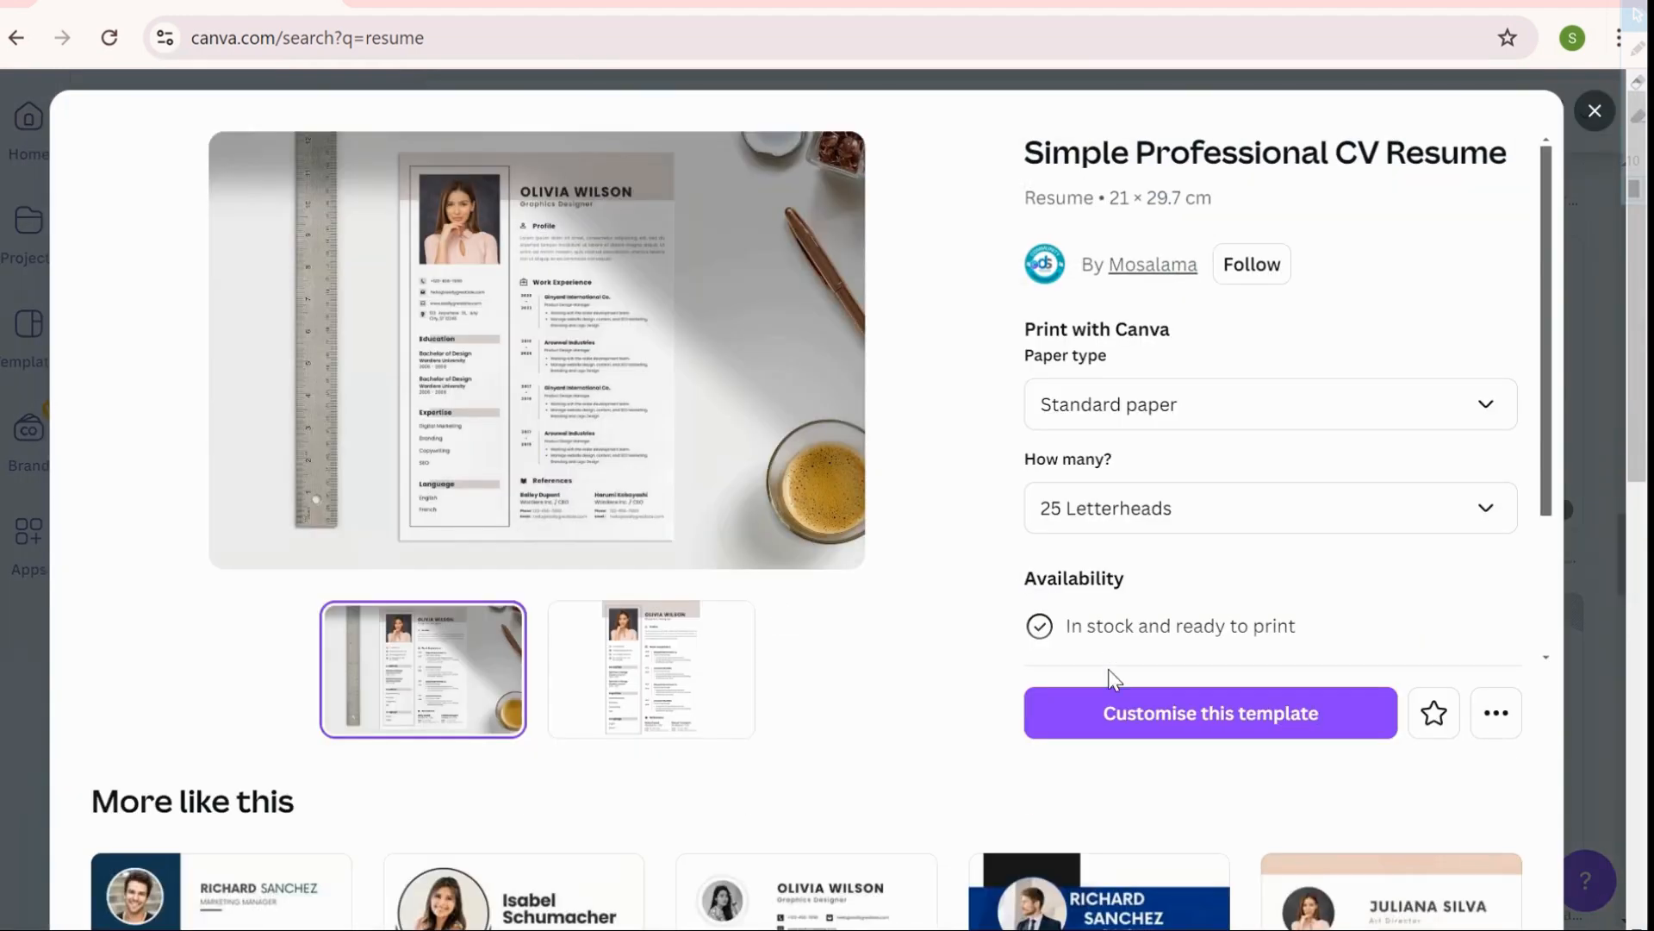
left_click(1124, 723)
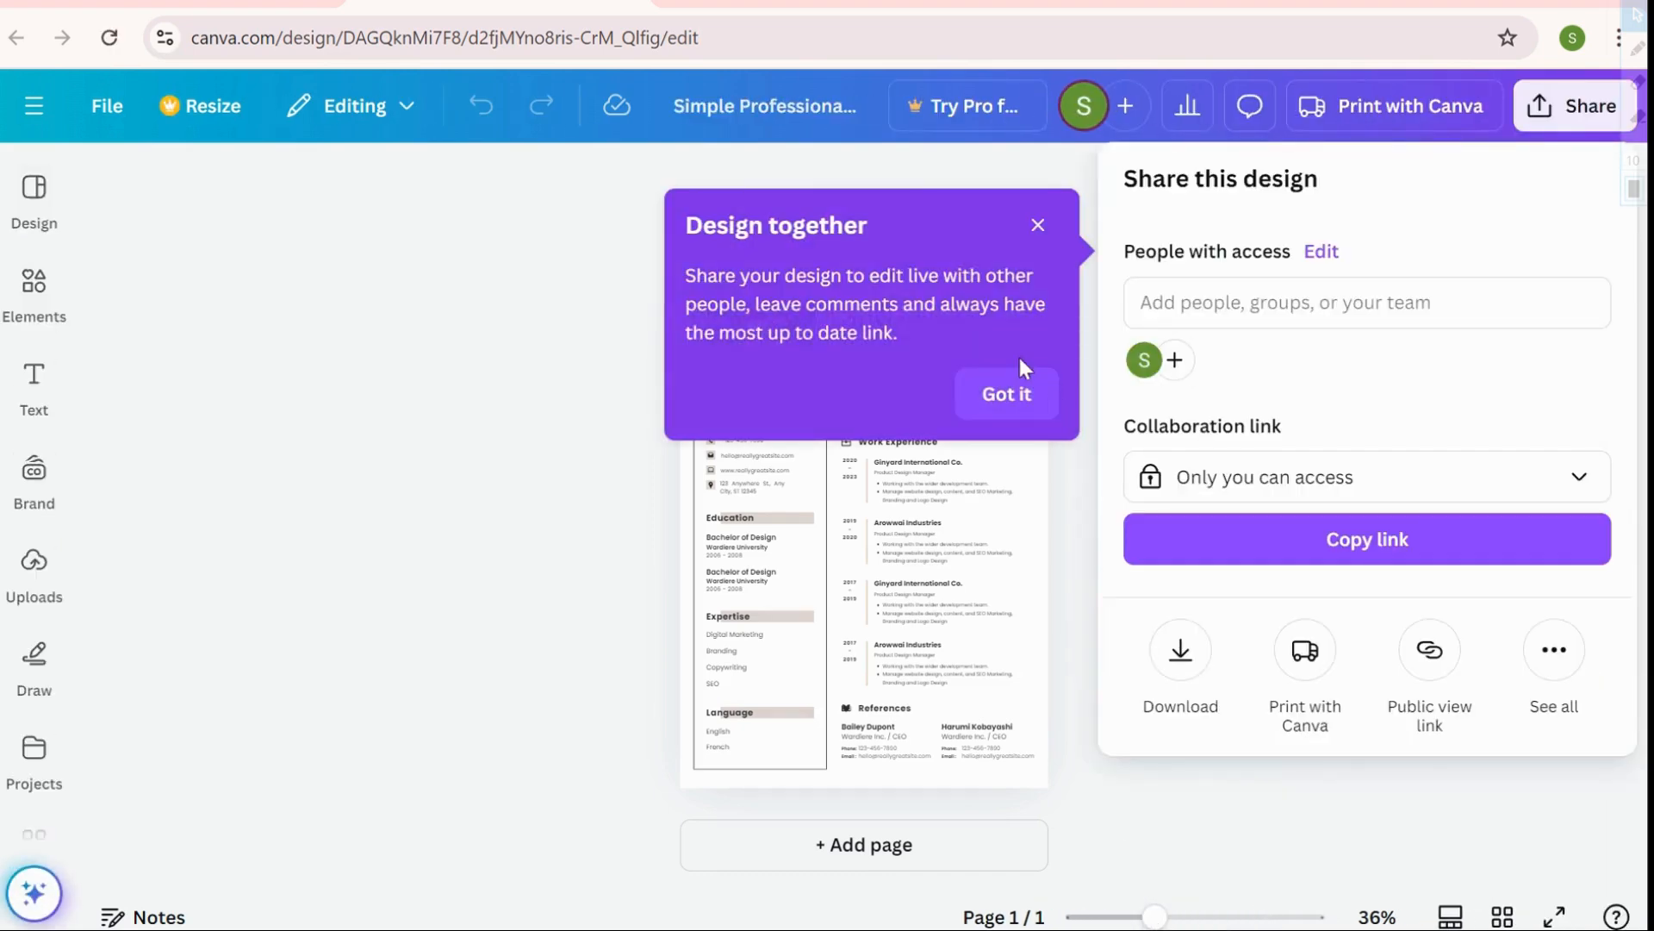
Dismiss the collaboration and sharing prompts, then zoom the resume page to 55%
left_click(1017, 397)
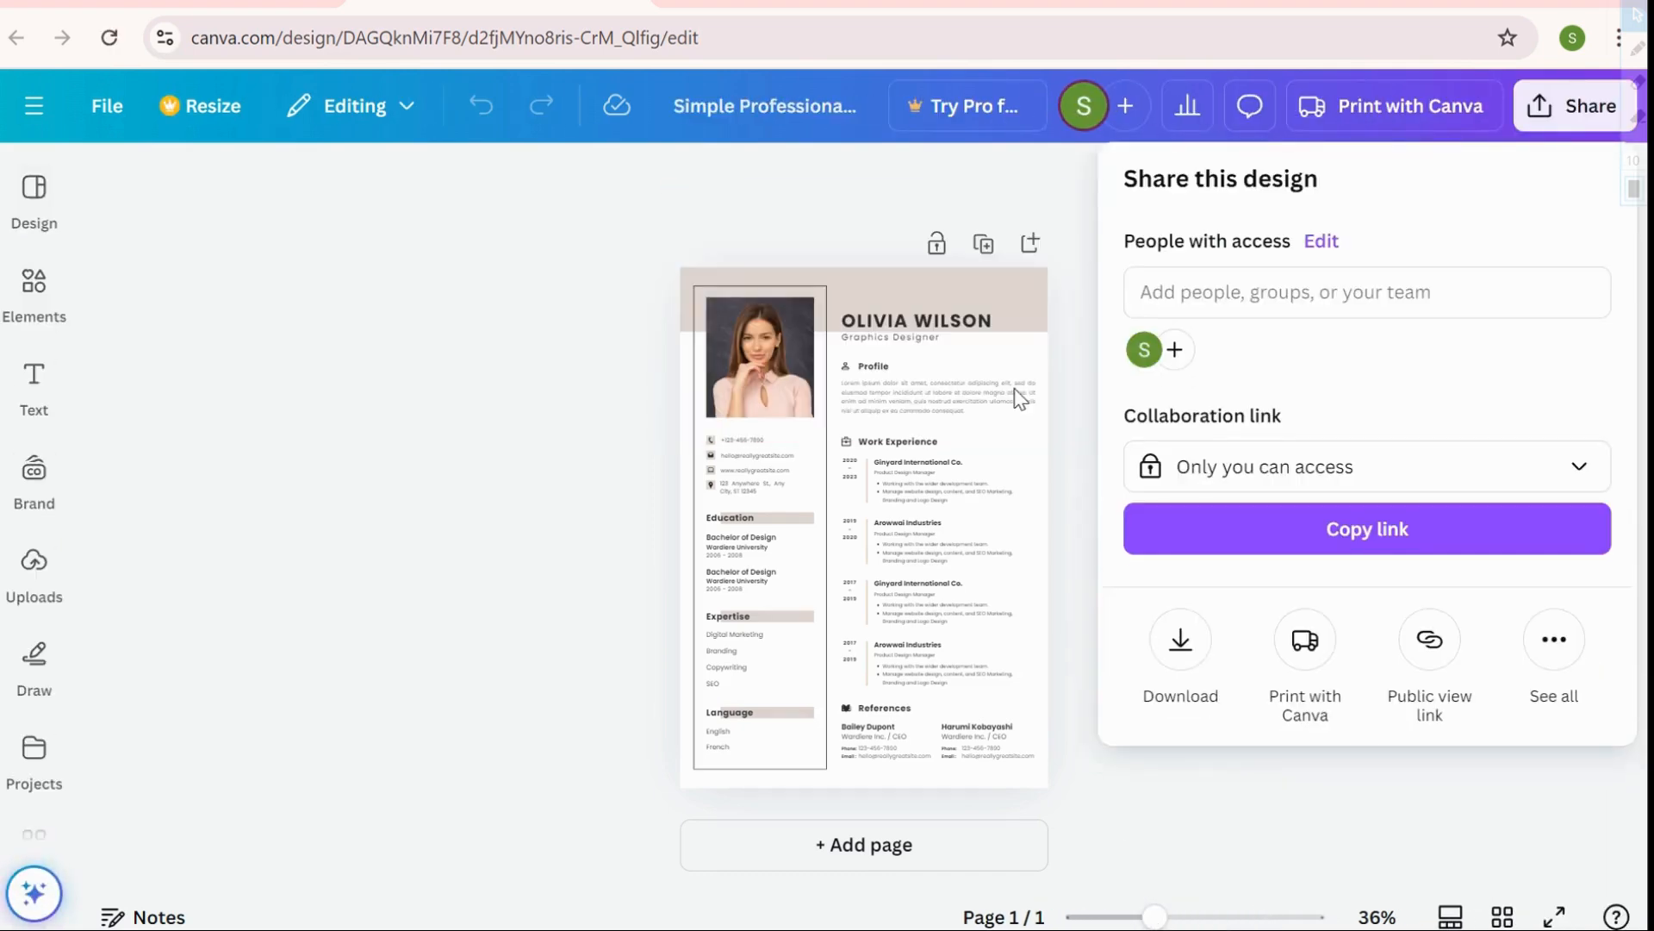
left_click(1068, 613)
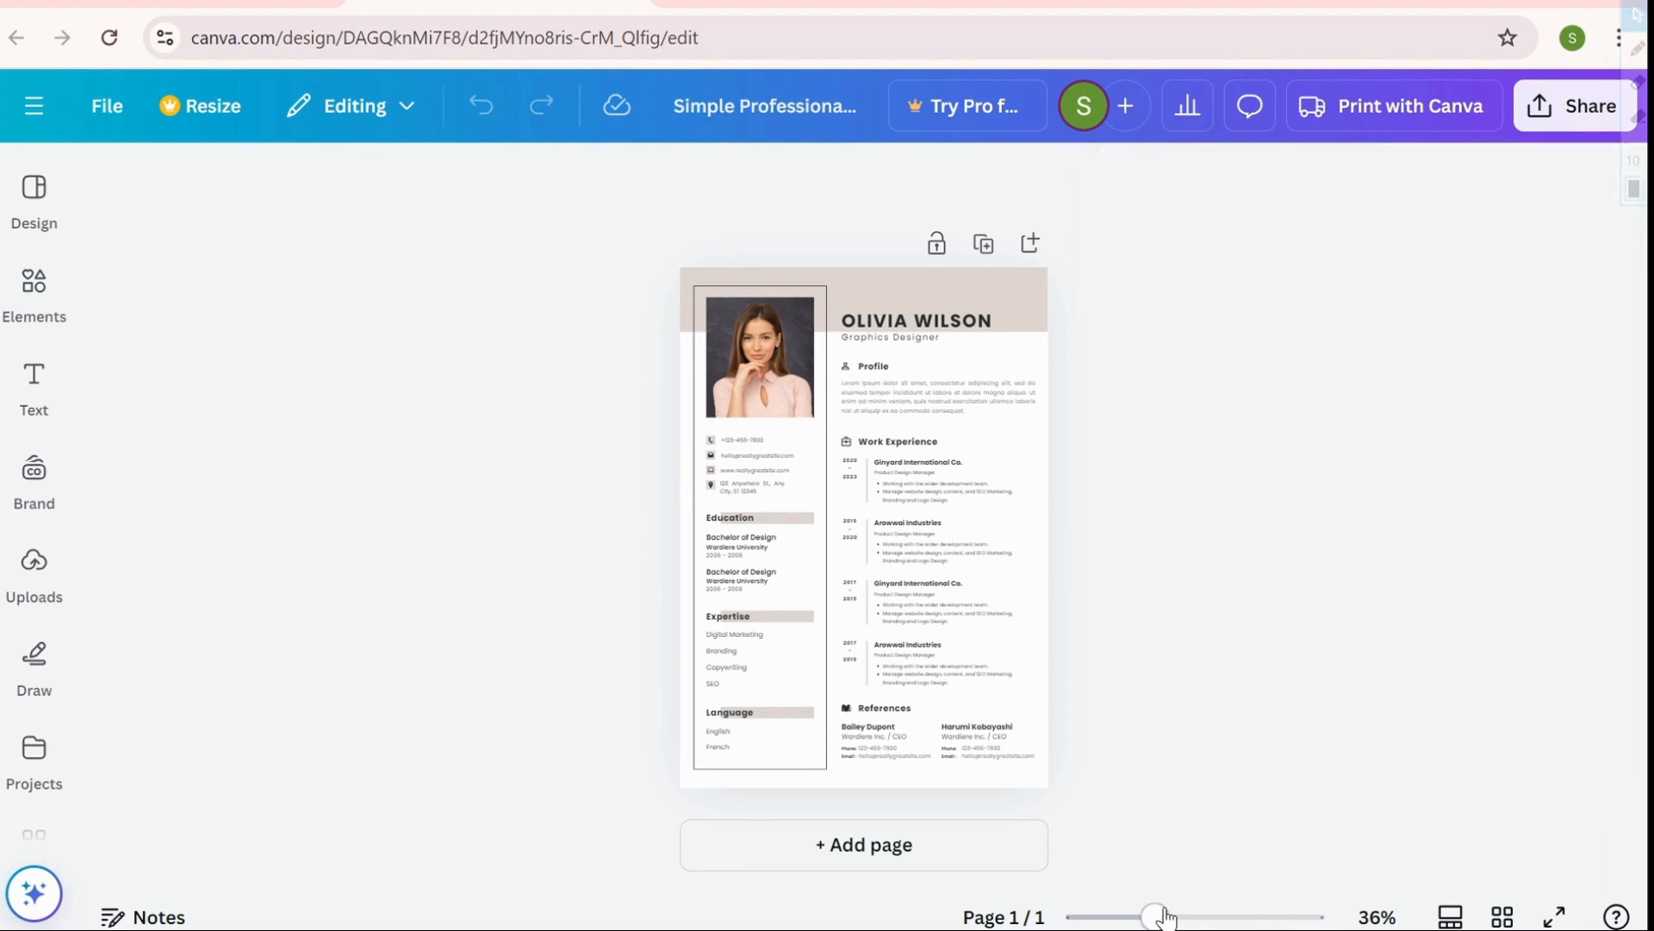
left_click_drag(1162, 918, 1179, 917)
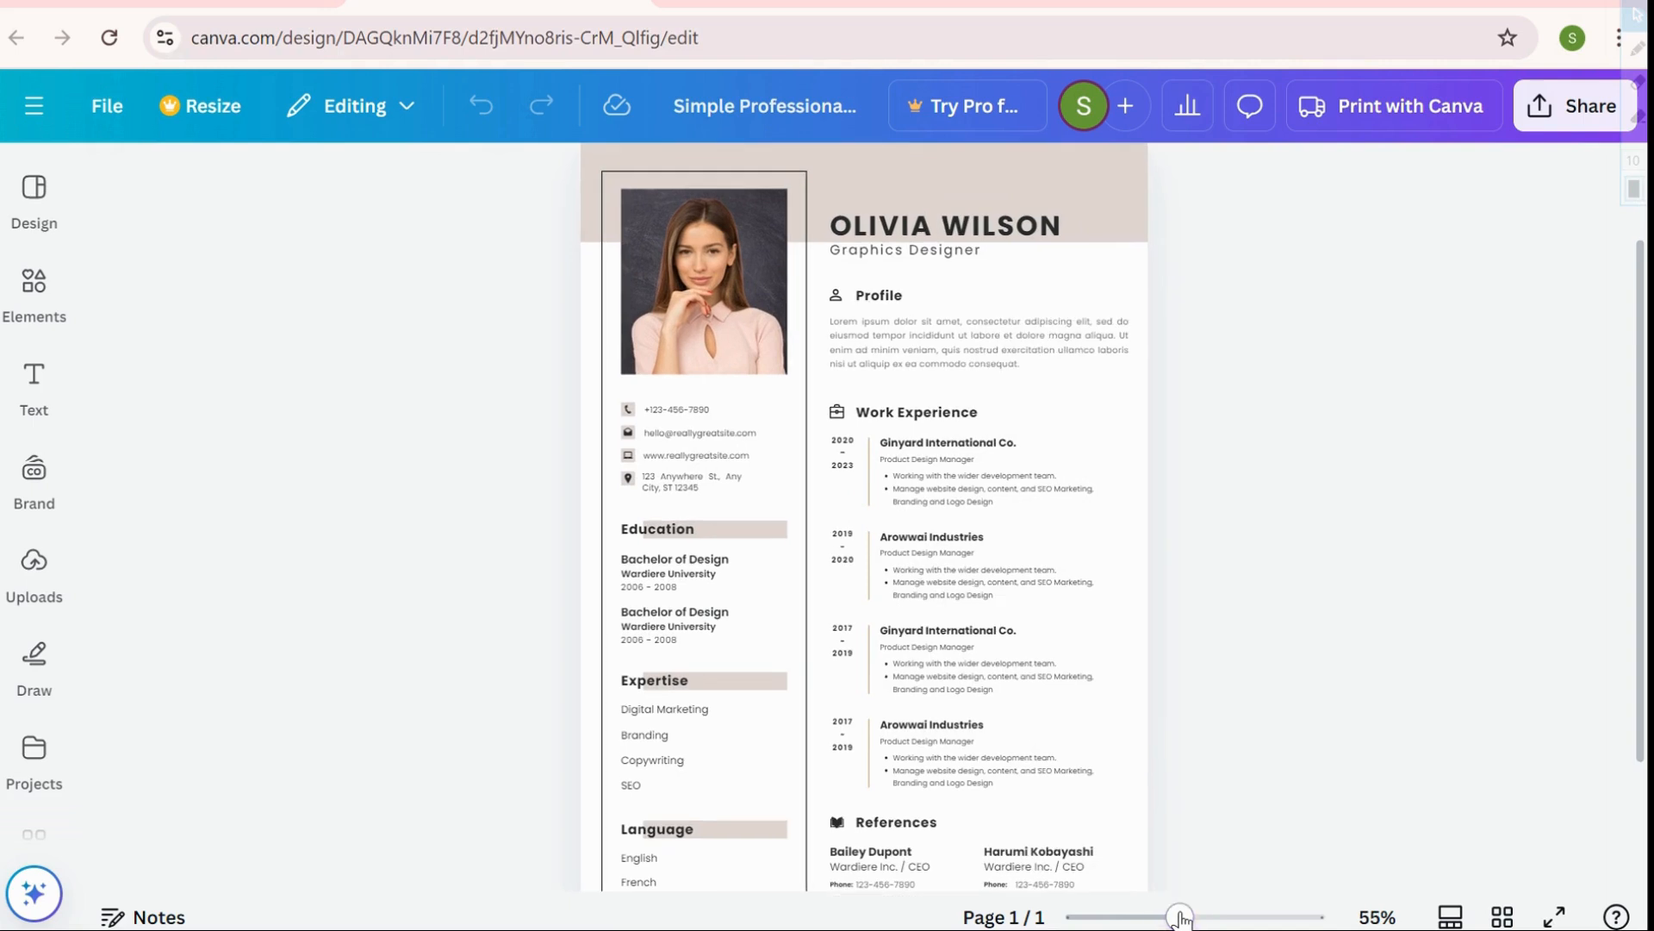
scroll(1641, 578, "up", 1)
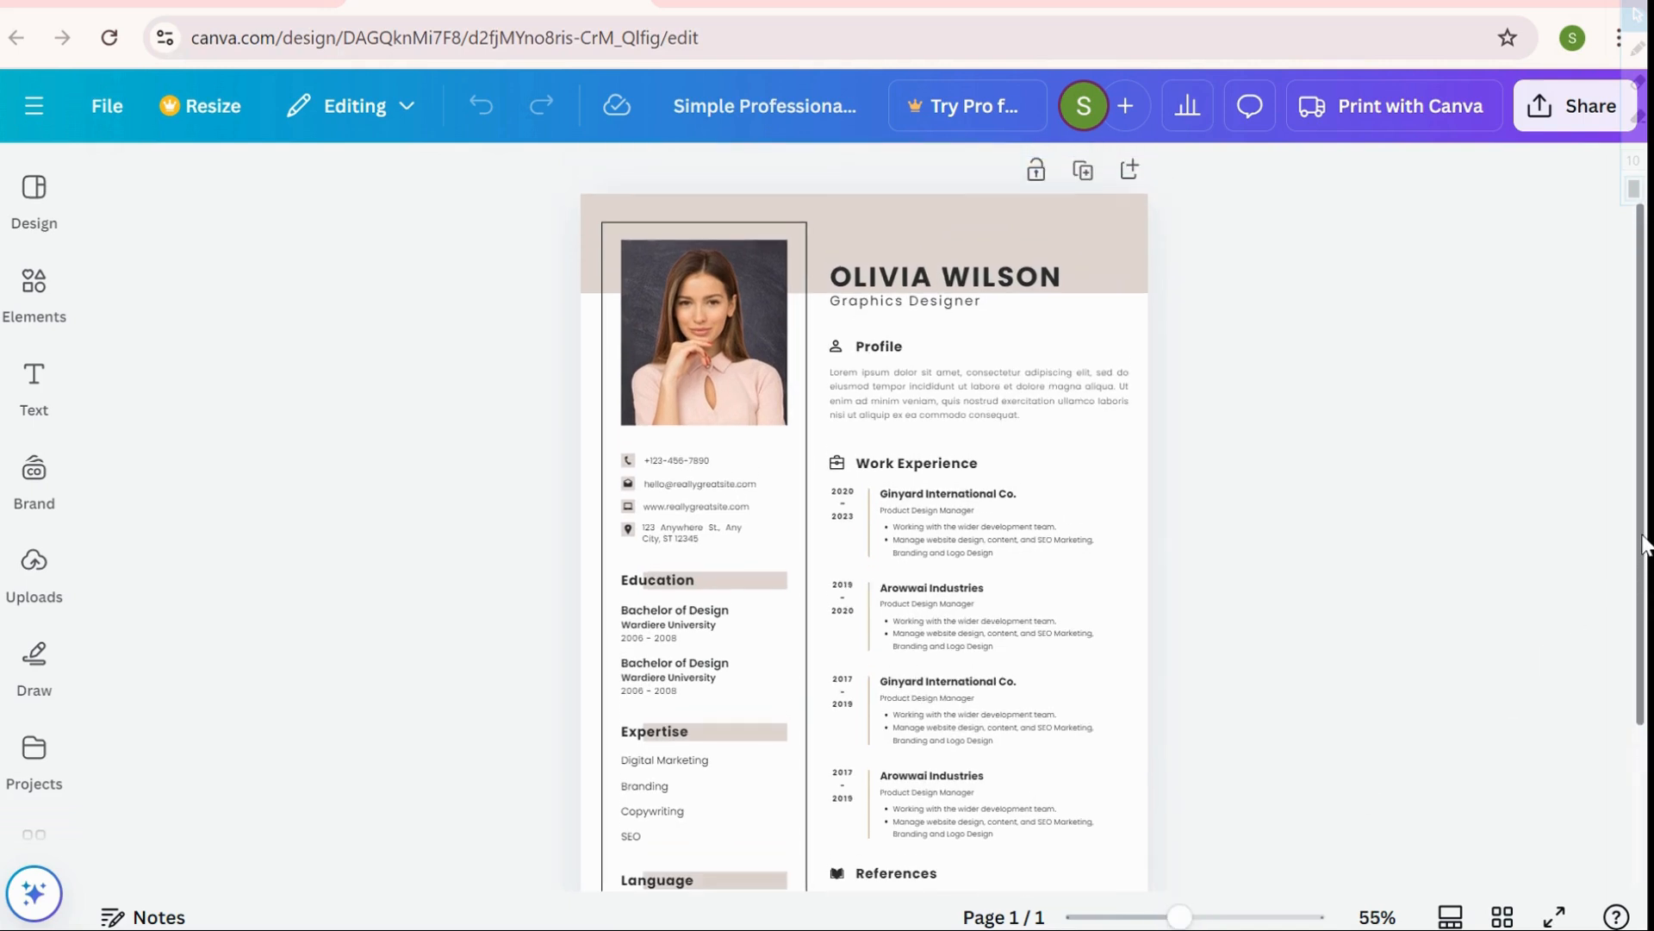
Delete the sample portrait, keeping its empty frame, and show the Uploads panel
left_click(743, 360)
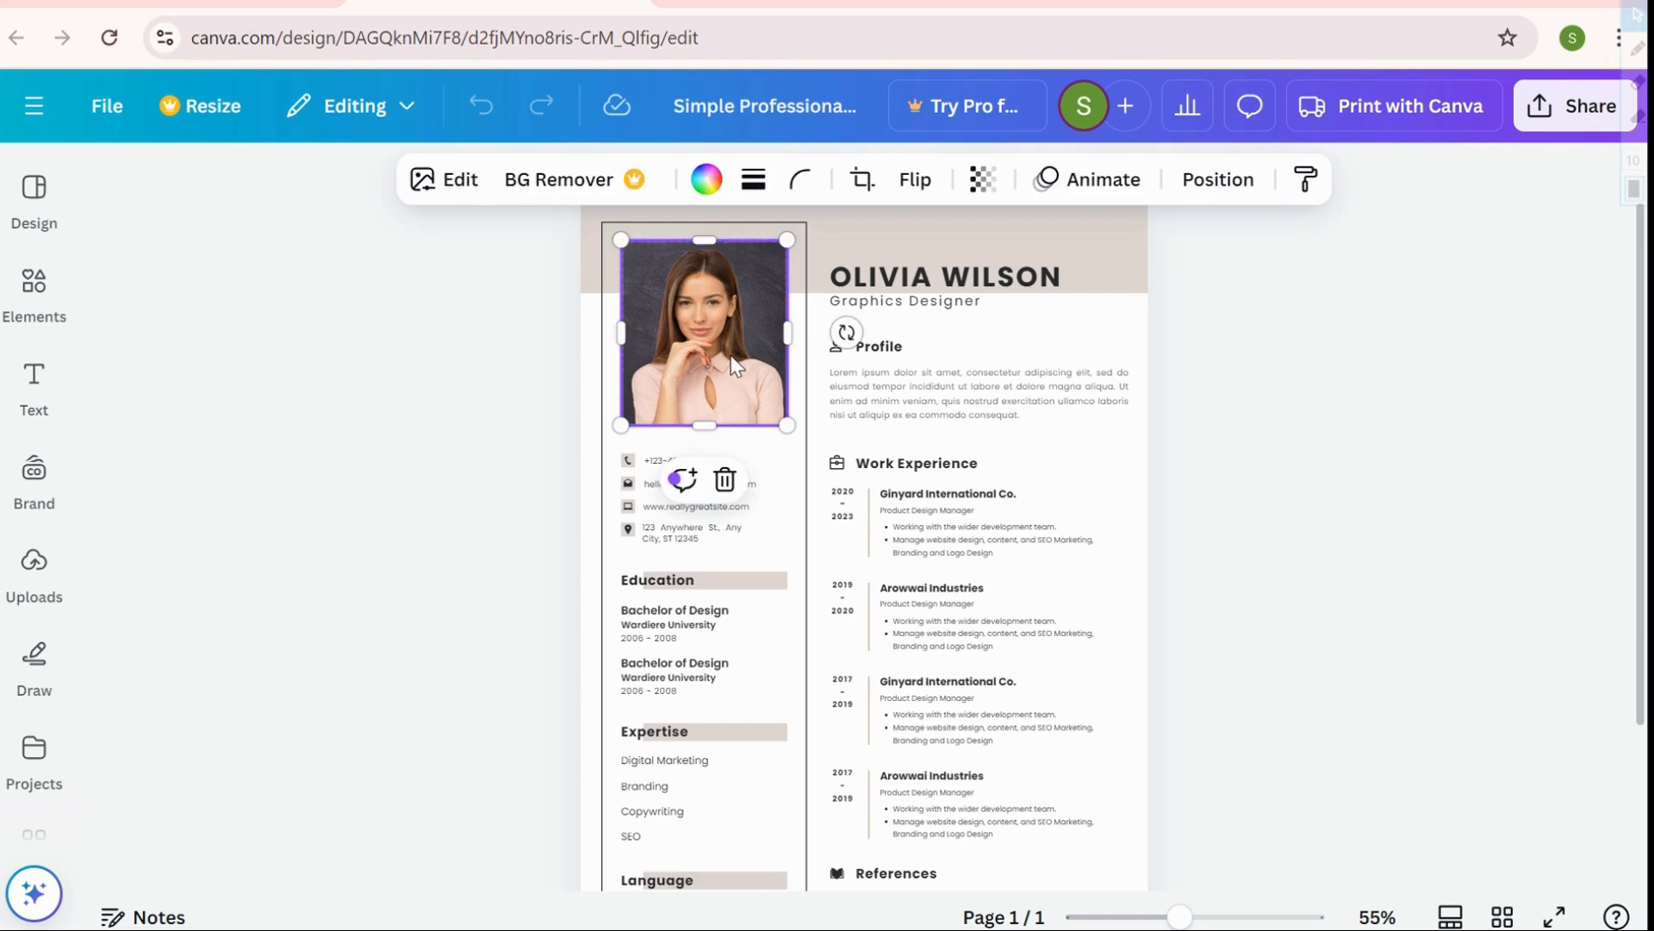
double_click(734, 364)
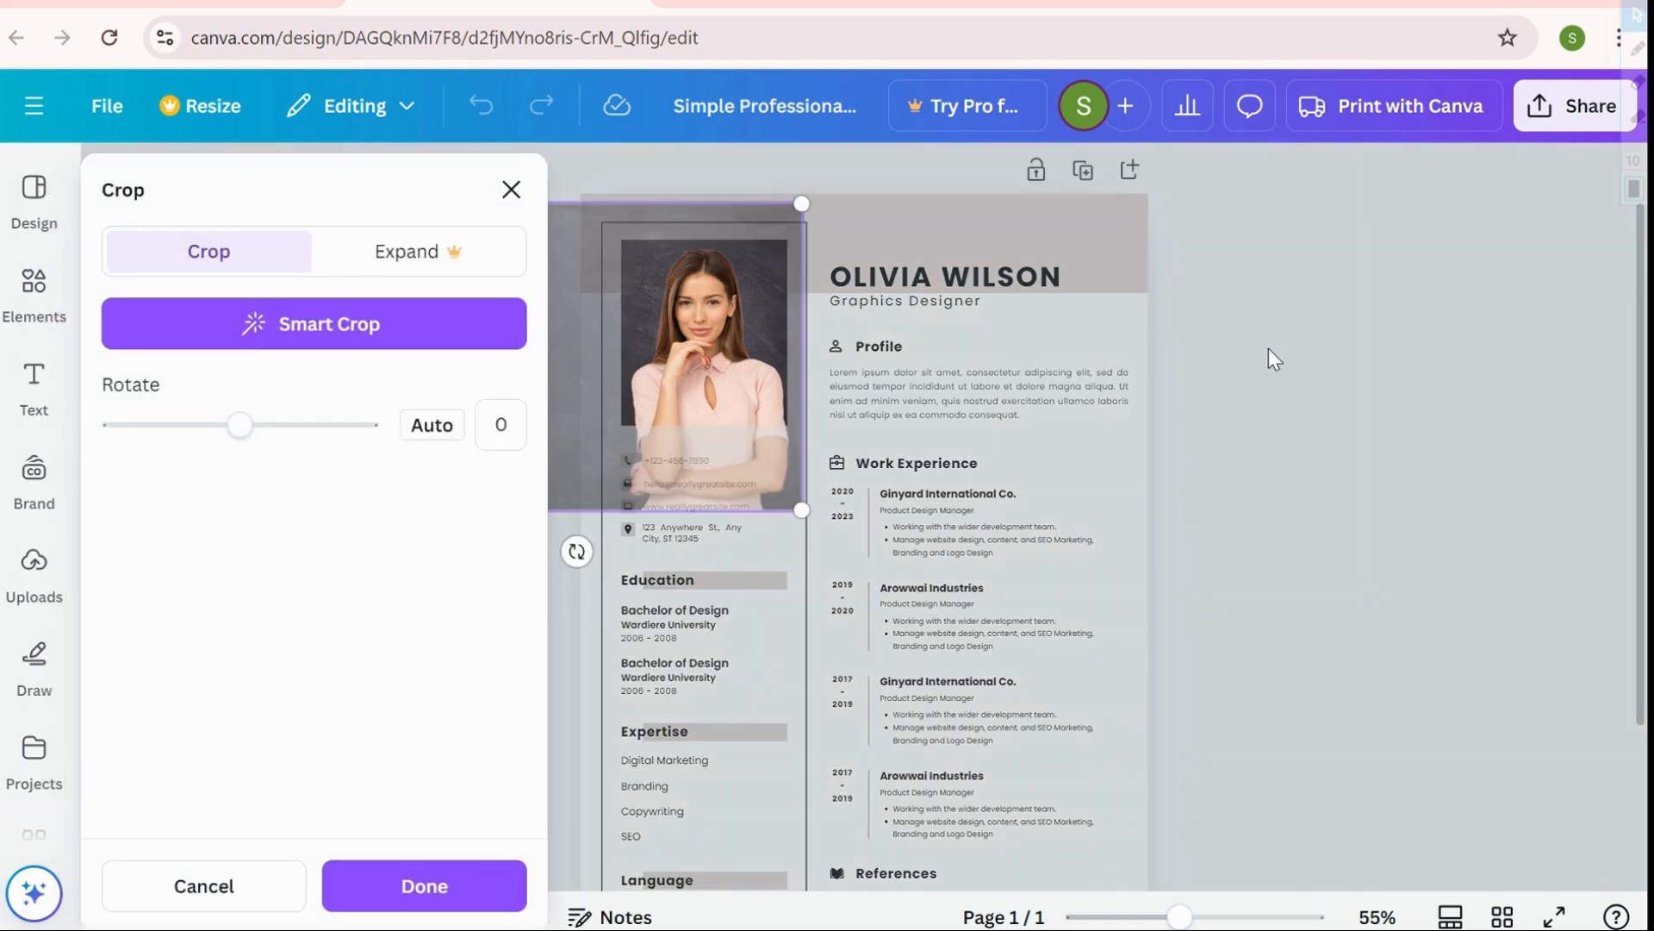
left_click(1275, 359)
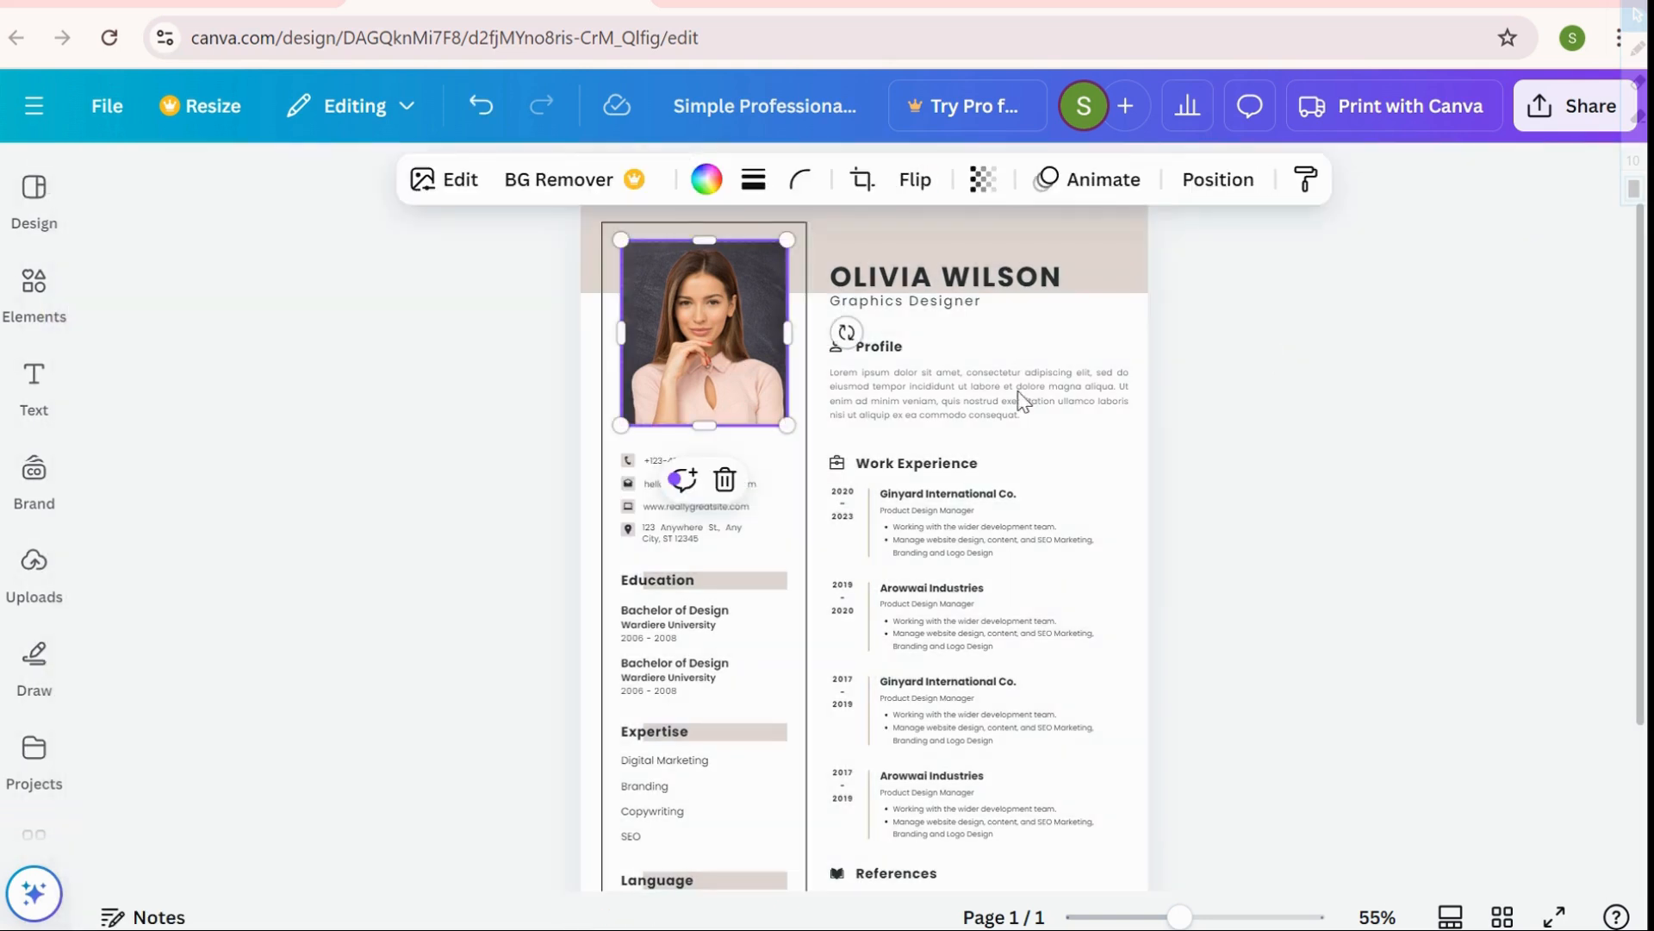
left_click(722, 483)
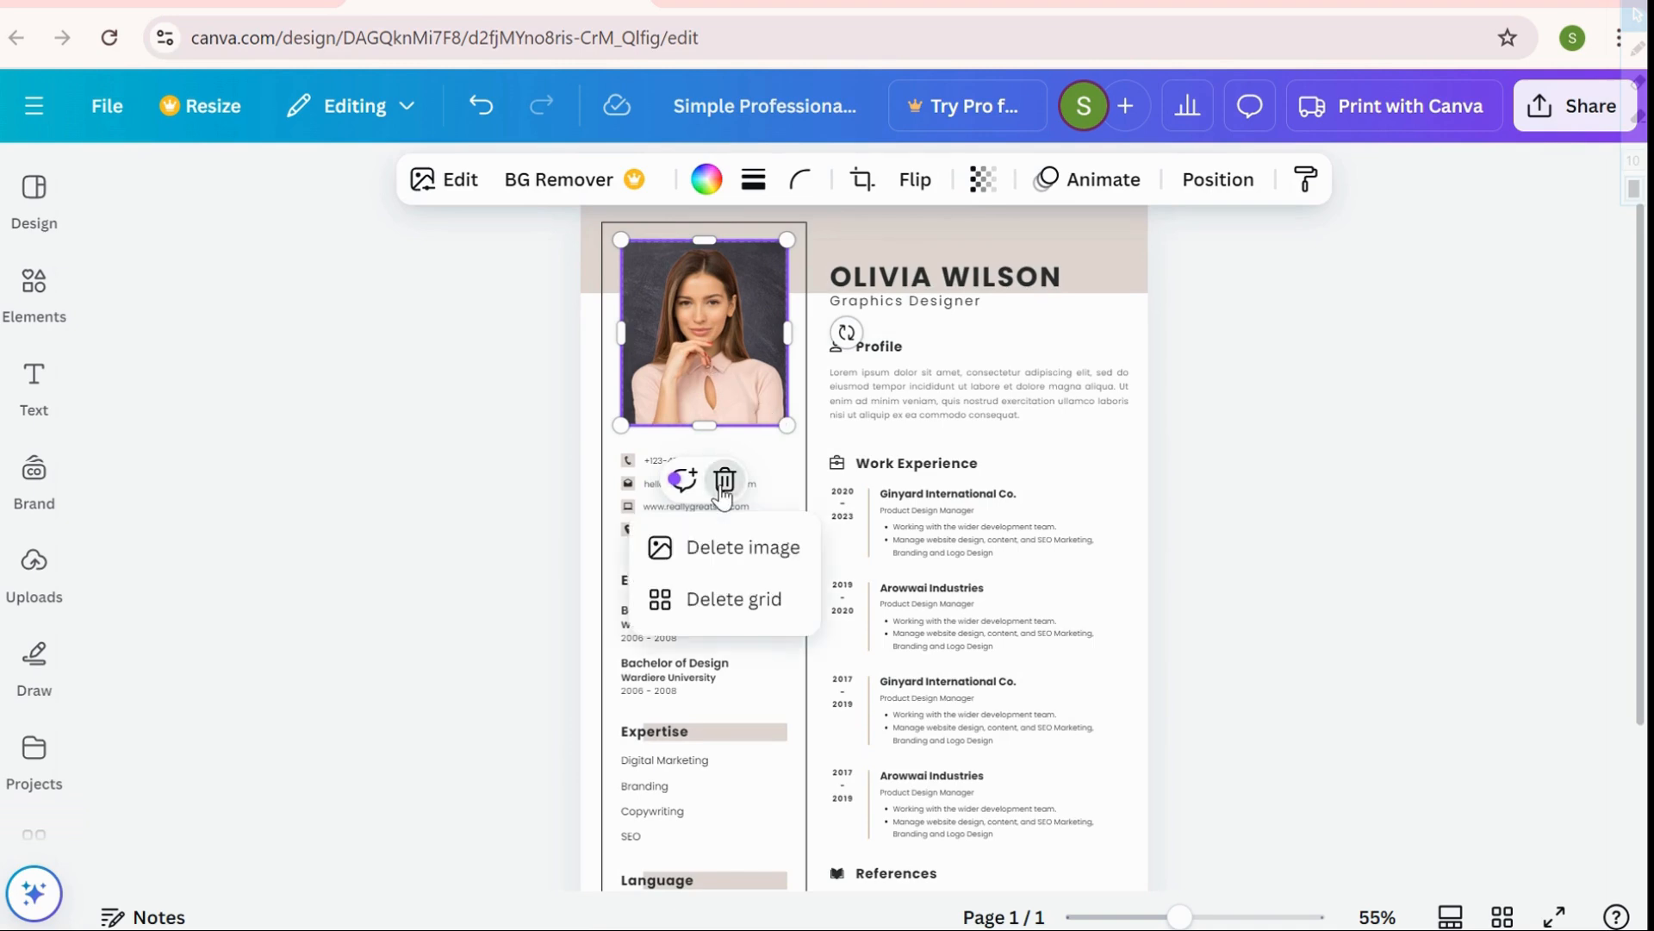
left_click(746, 563)
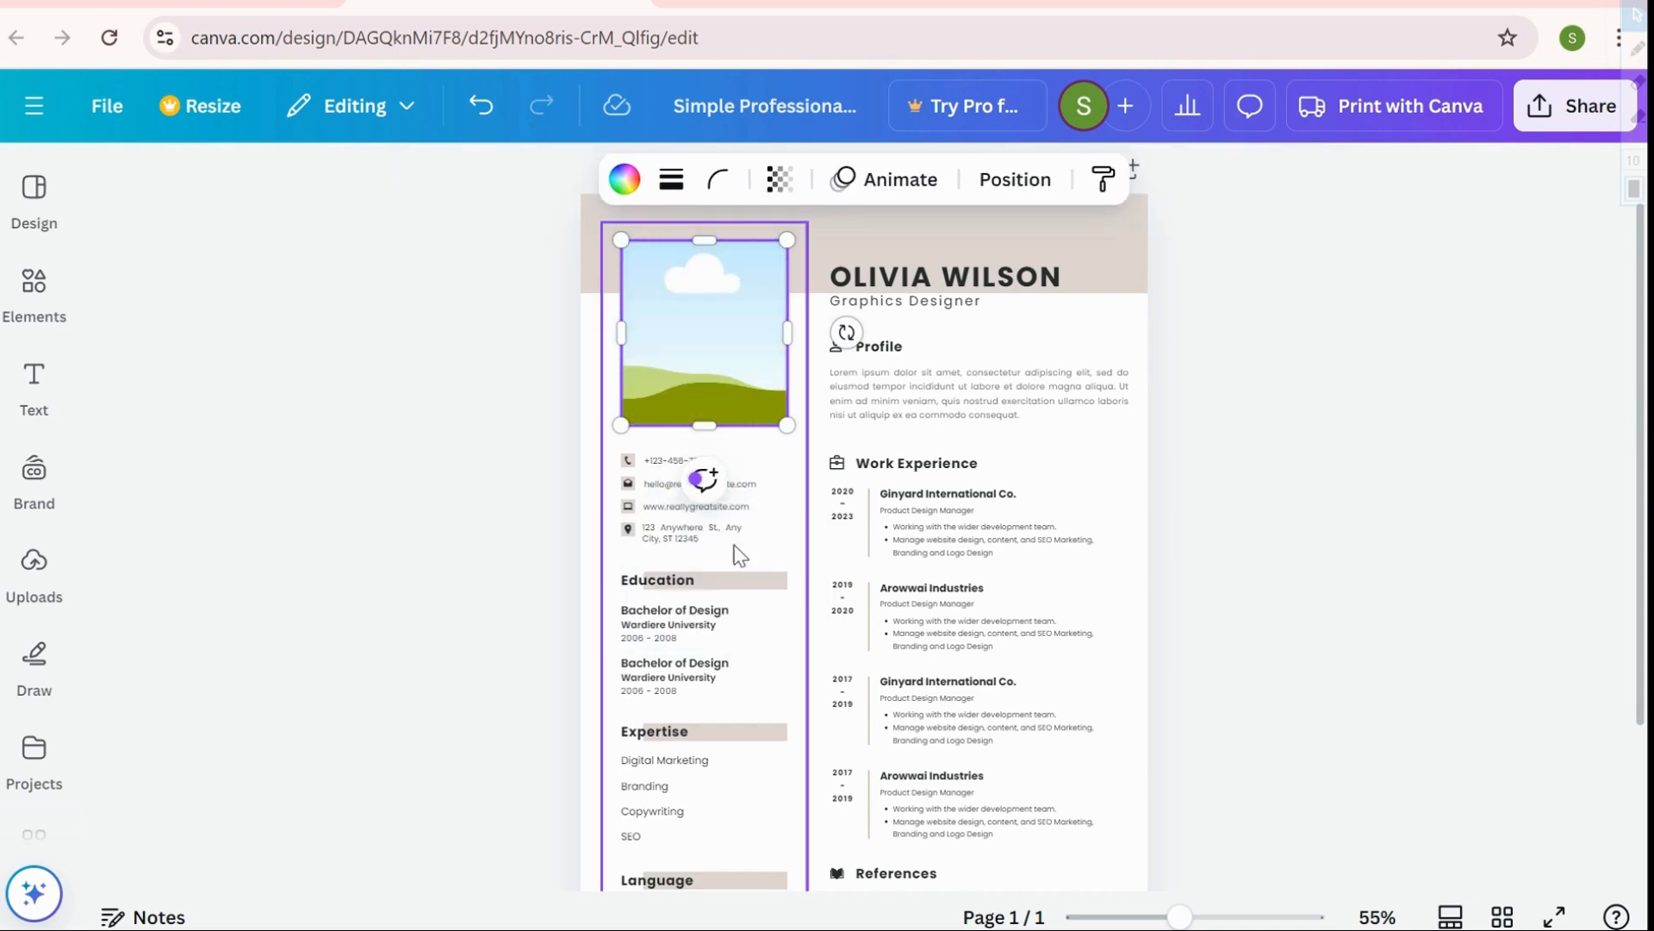
left_click(32, 569)
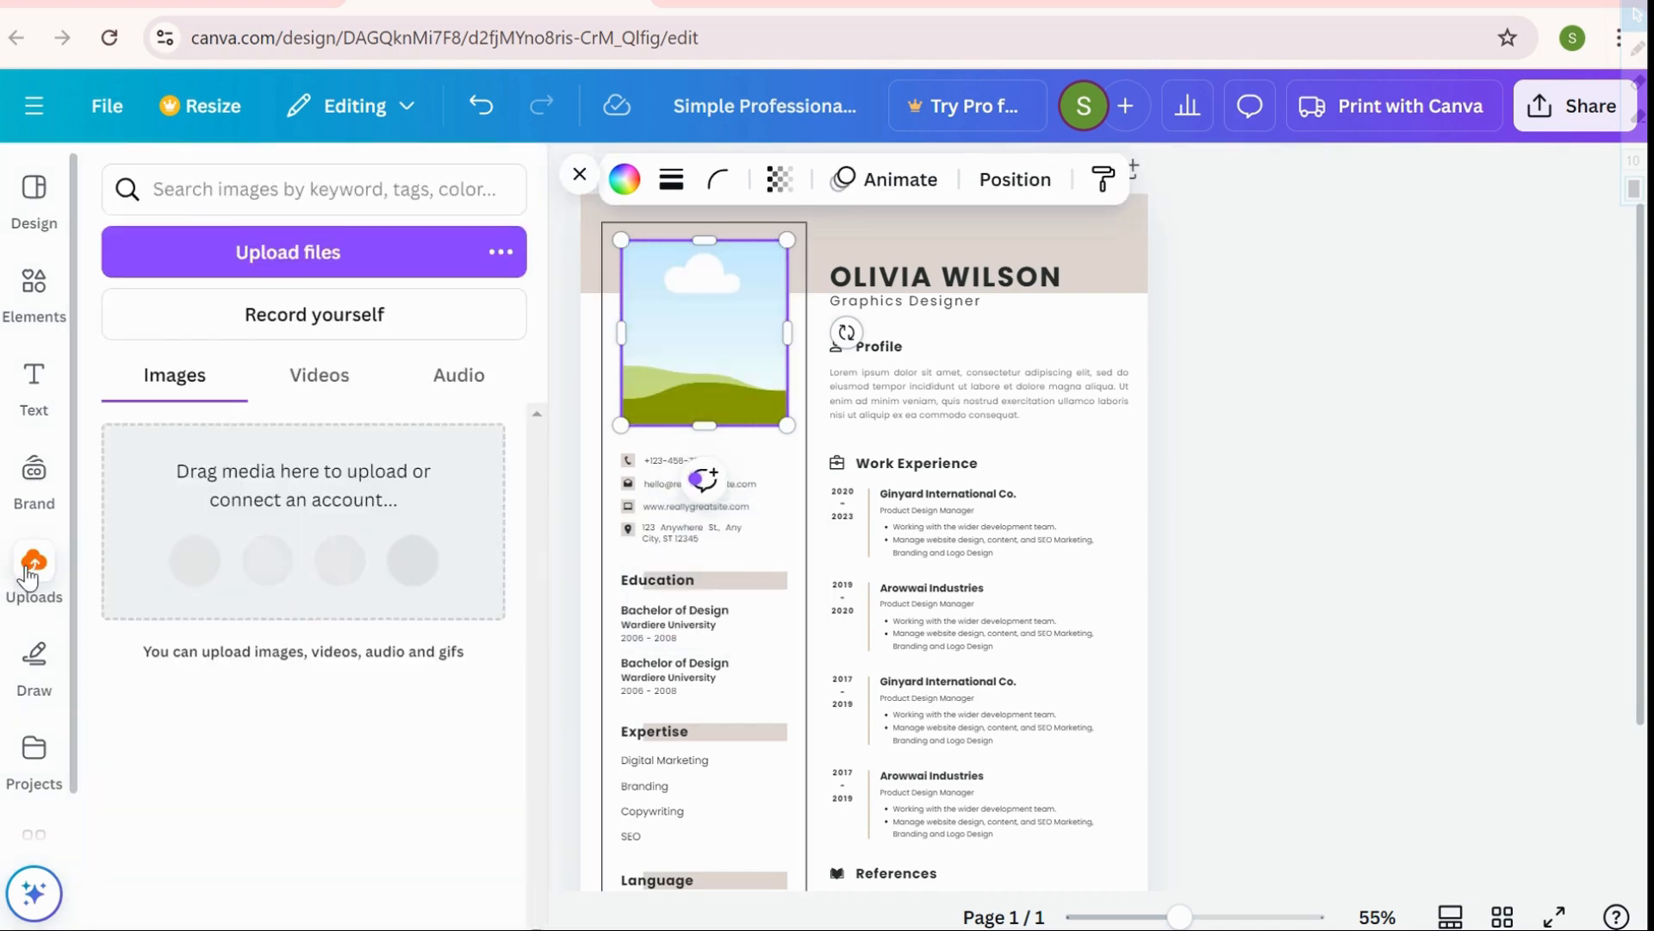
Upload the personal photo from the computer and drop it into the empty photo frame
left_click(281, 267)
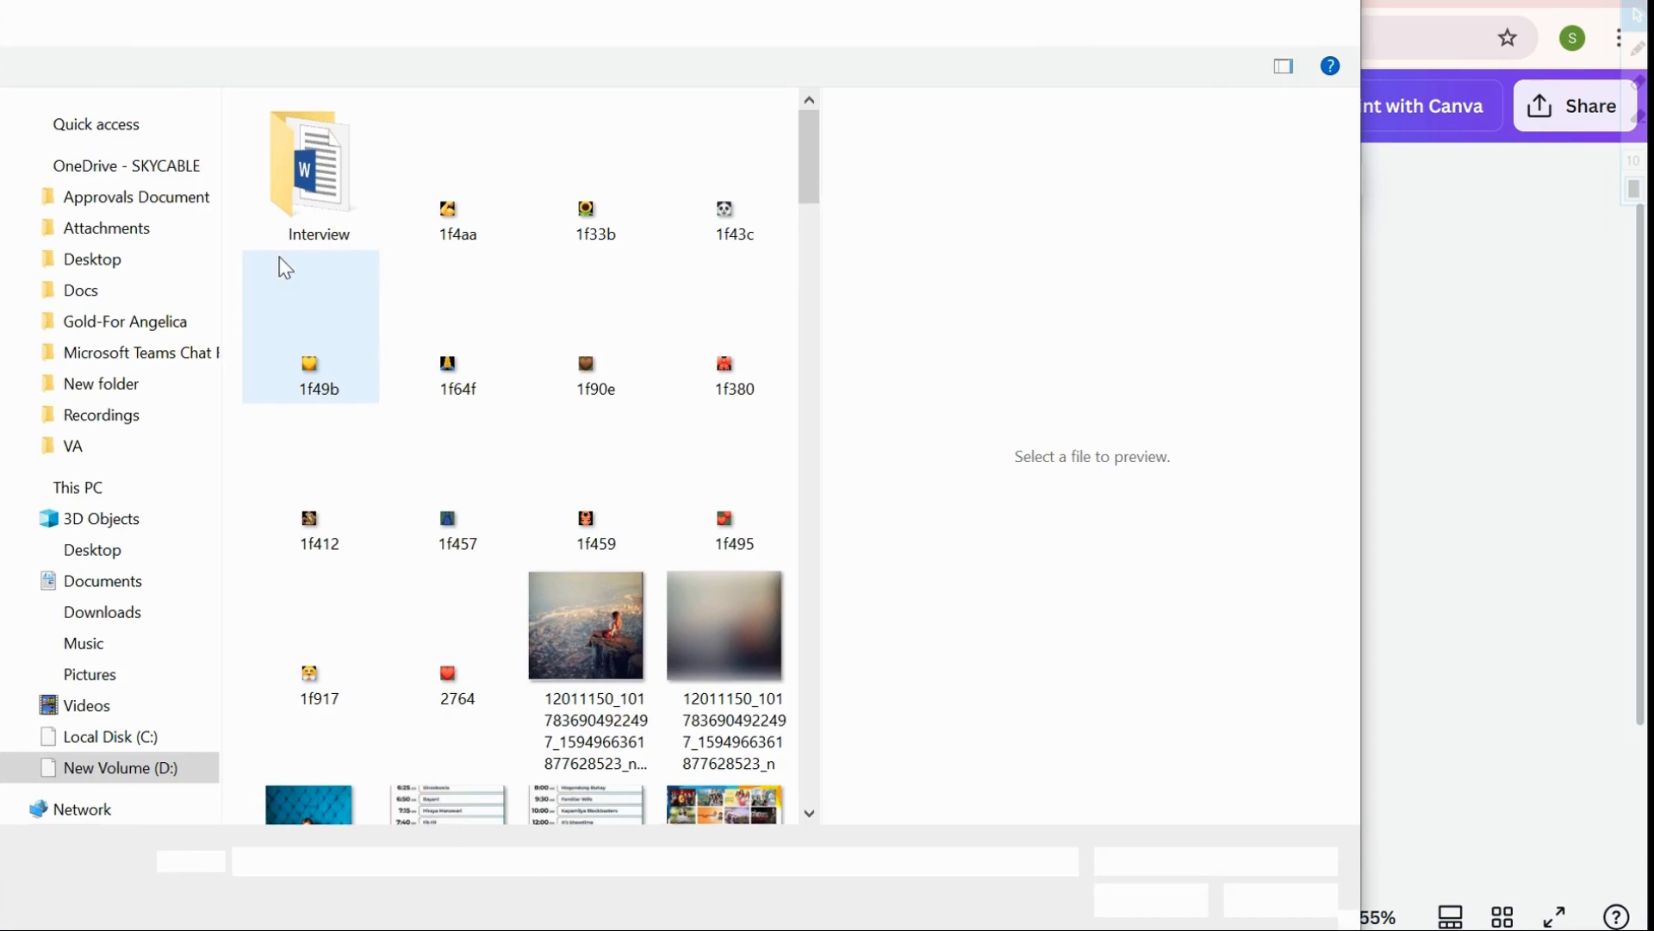
left_click_drag(803, 200, 781, 383)
scroll(758, 371, "down", 4)
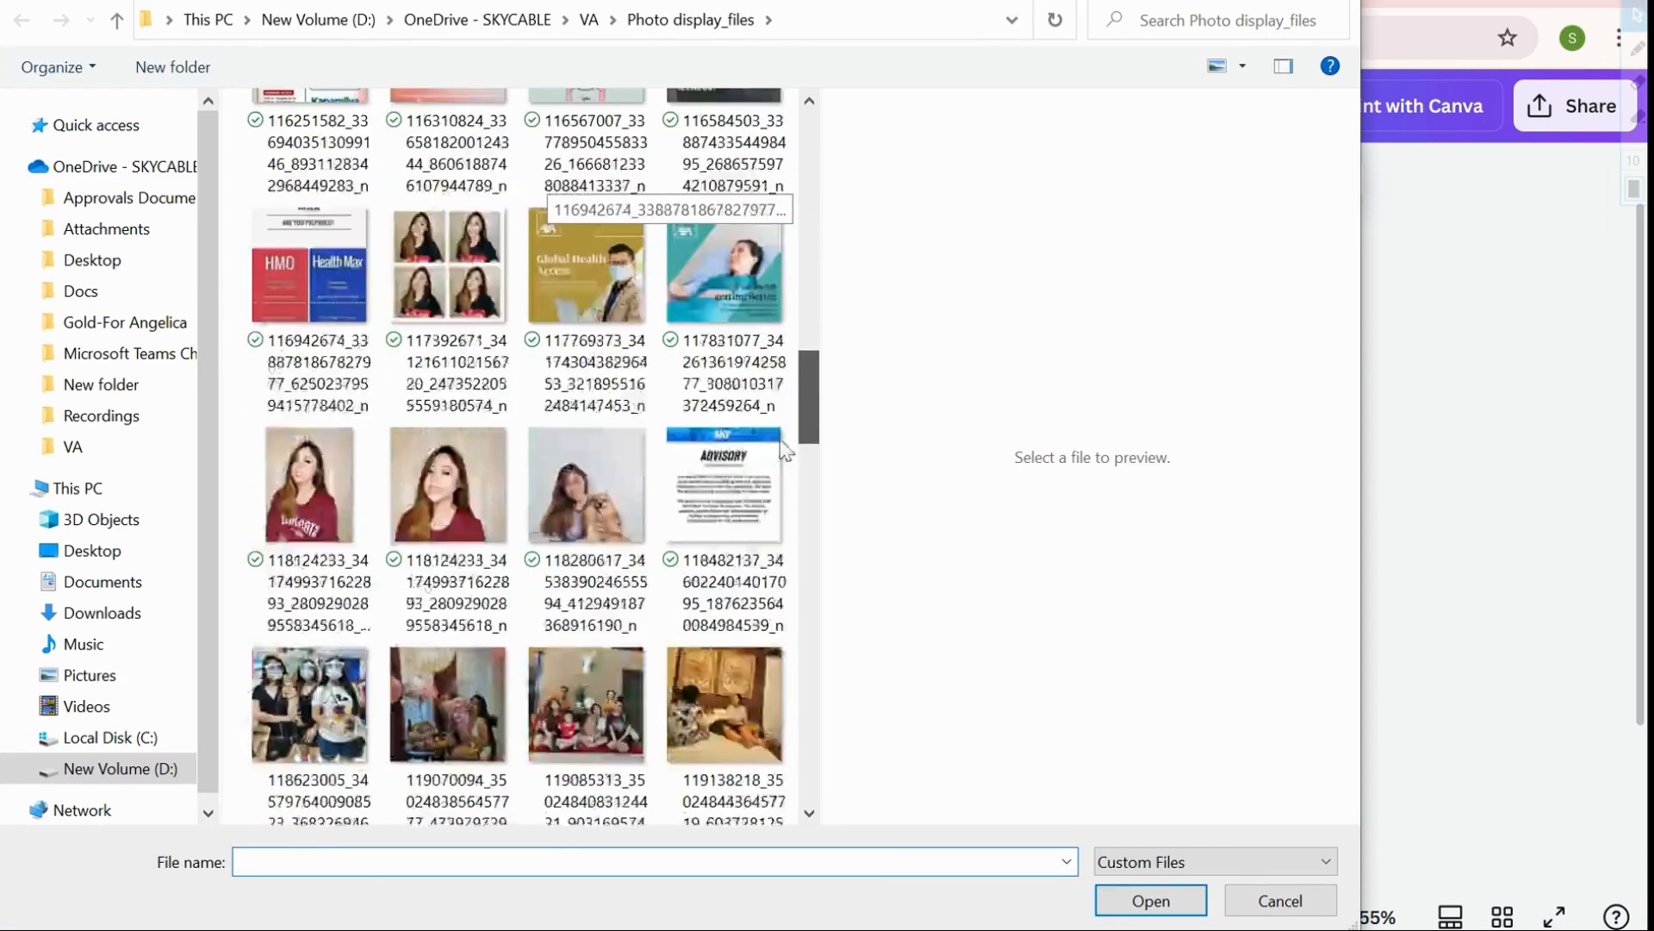
scroll(414, 301, "up", 1)
double_click(432, 311)
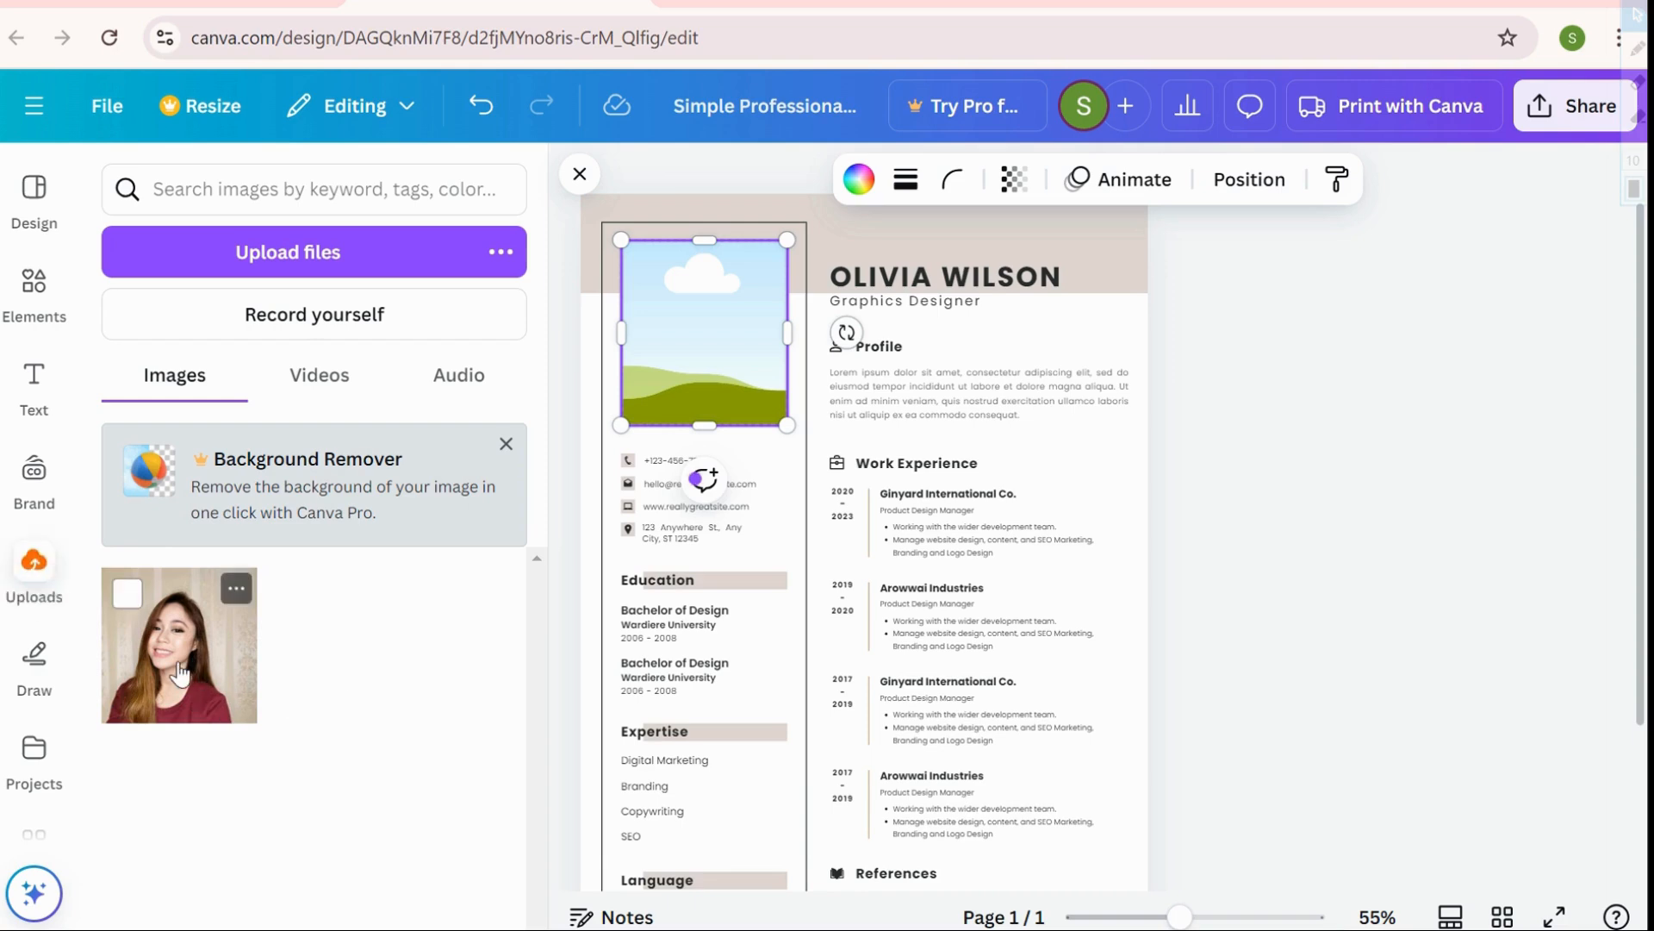
left_click_drag(176, 668, 720, 300)
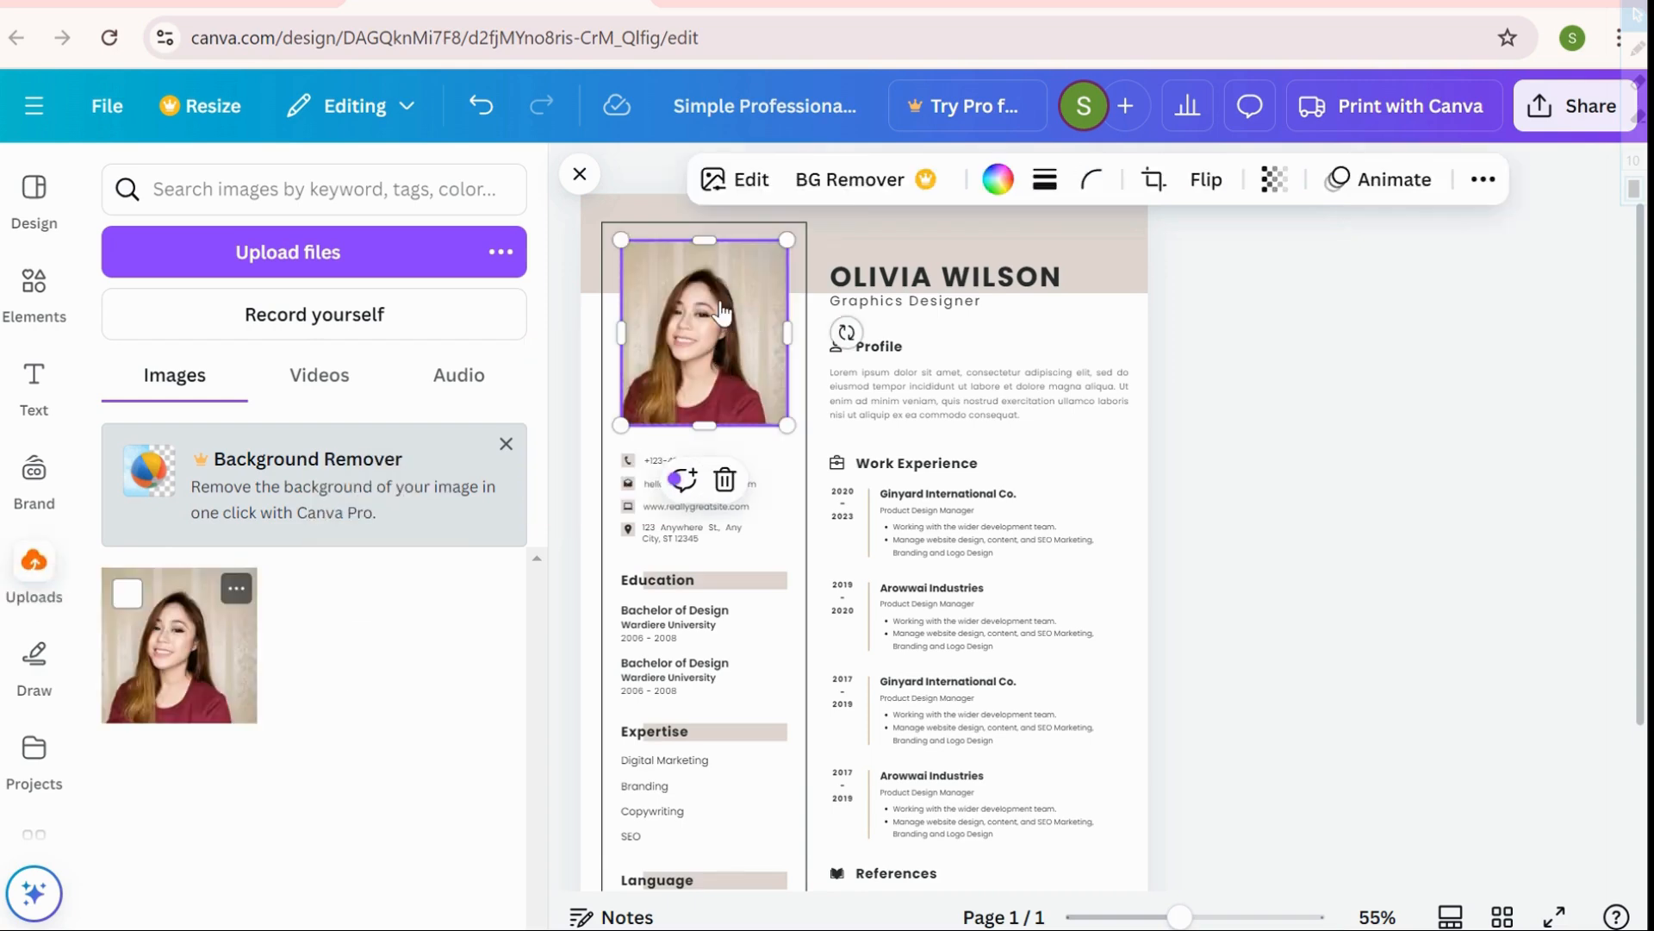
left_click(1240, 427)
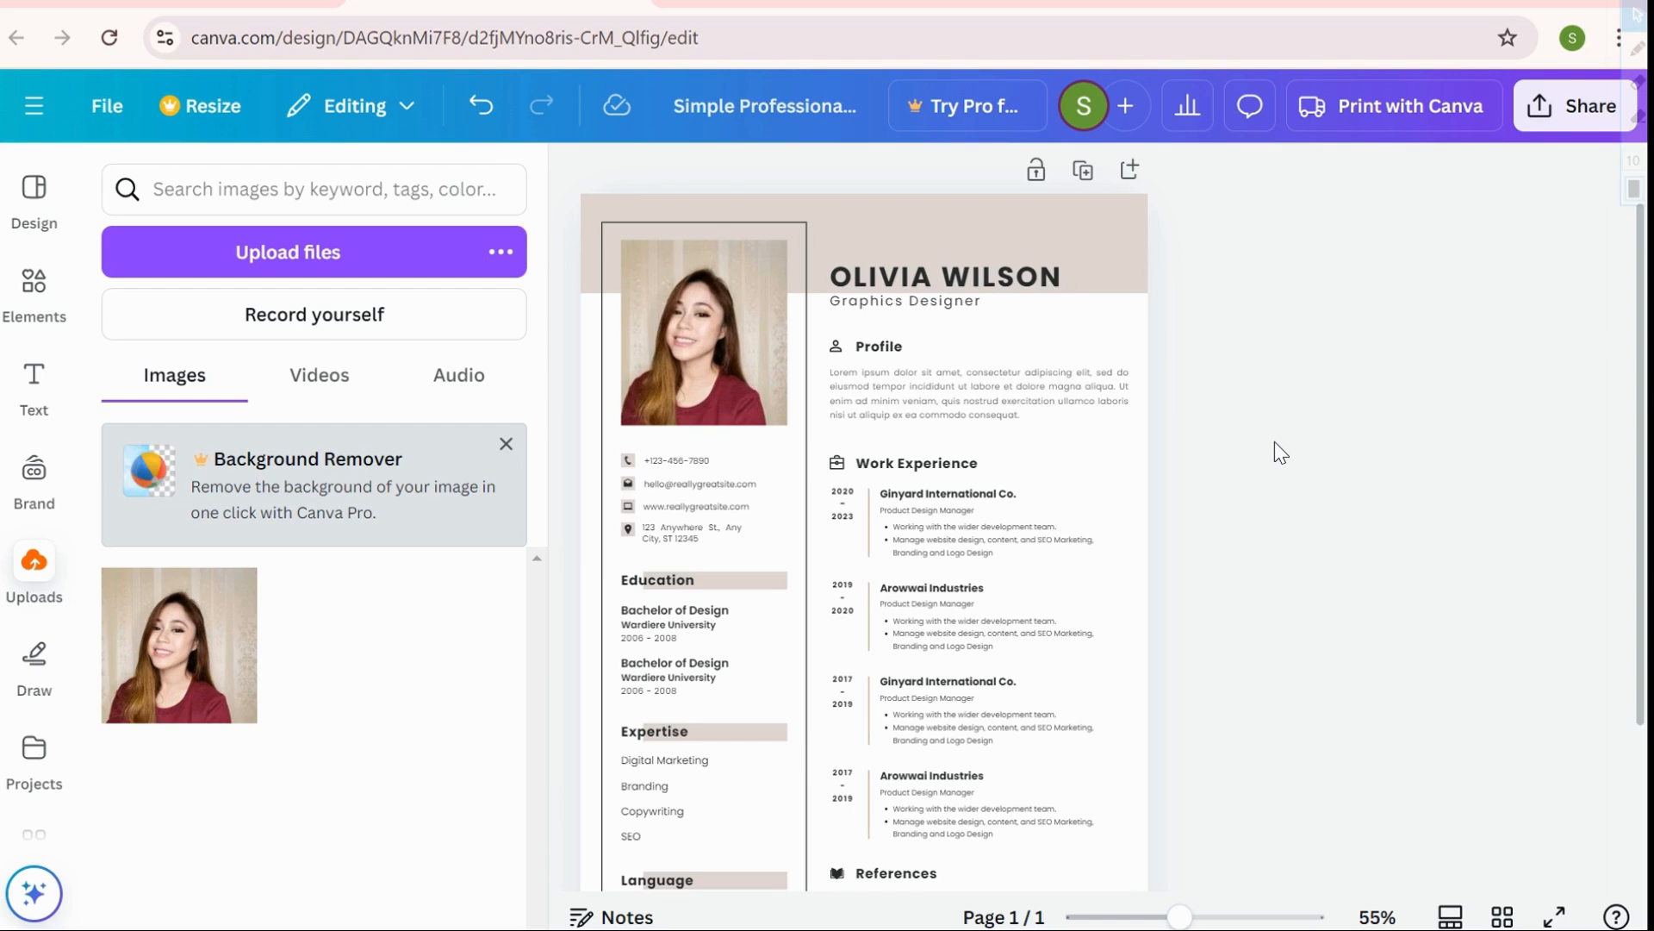
left_click(730, 486)
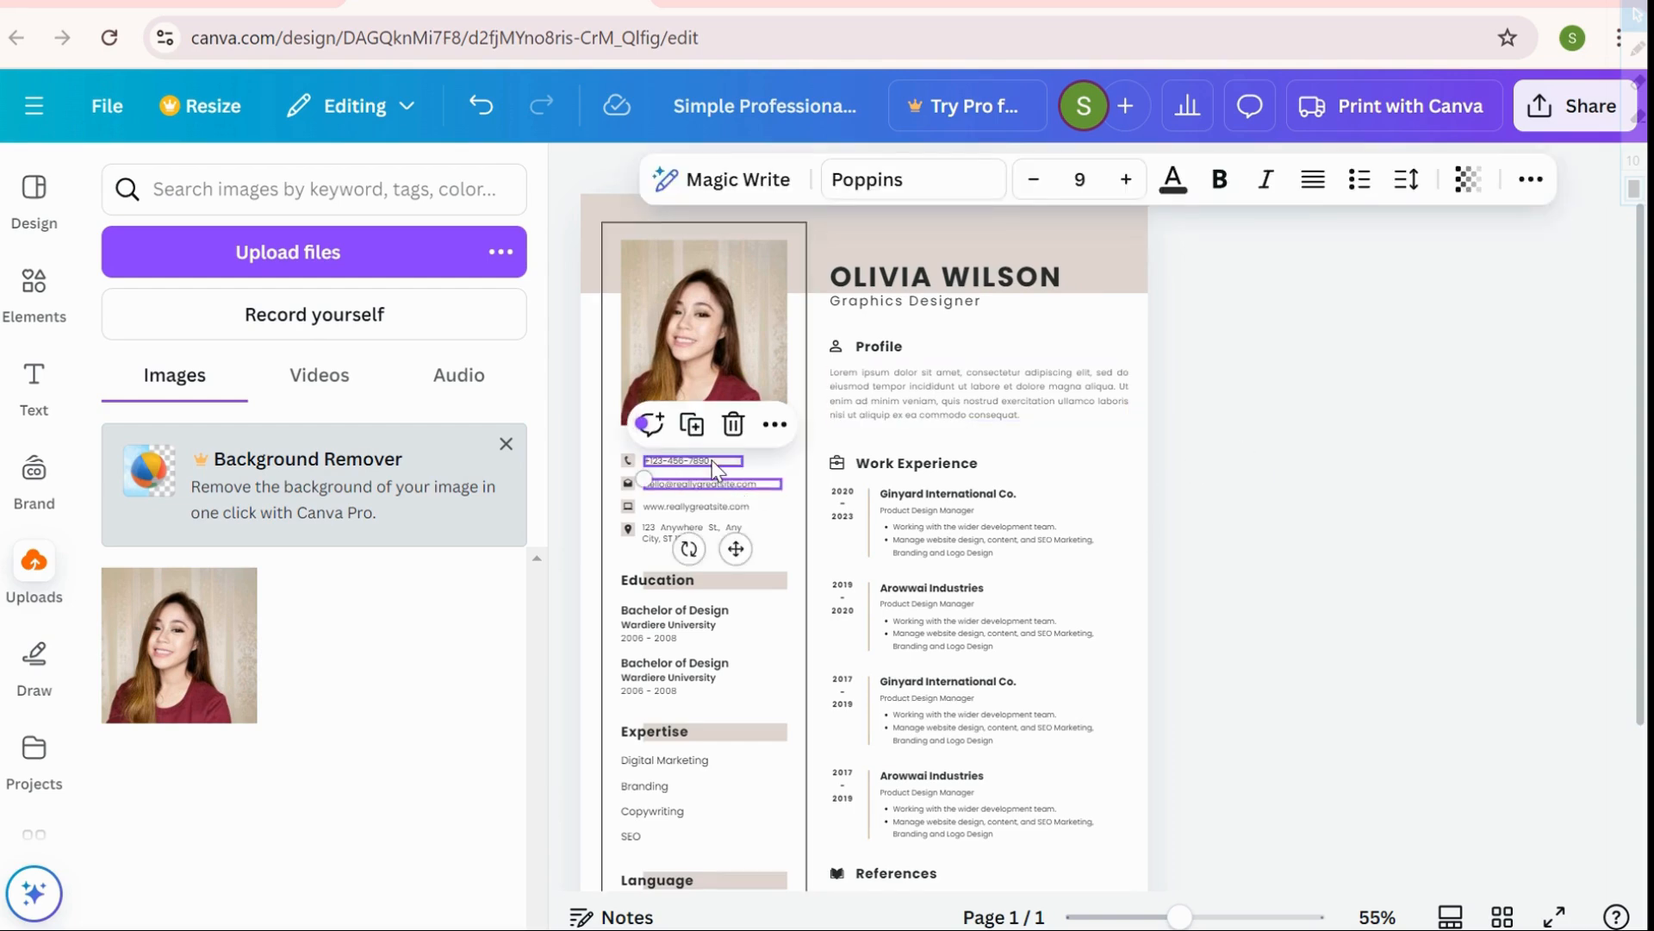
left_click(711, 460)
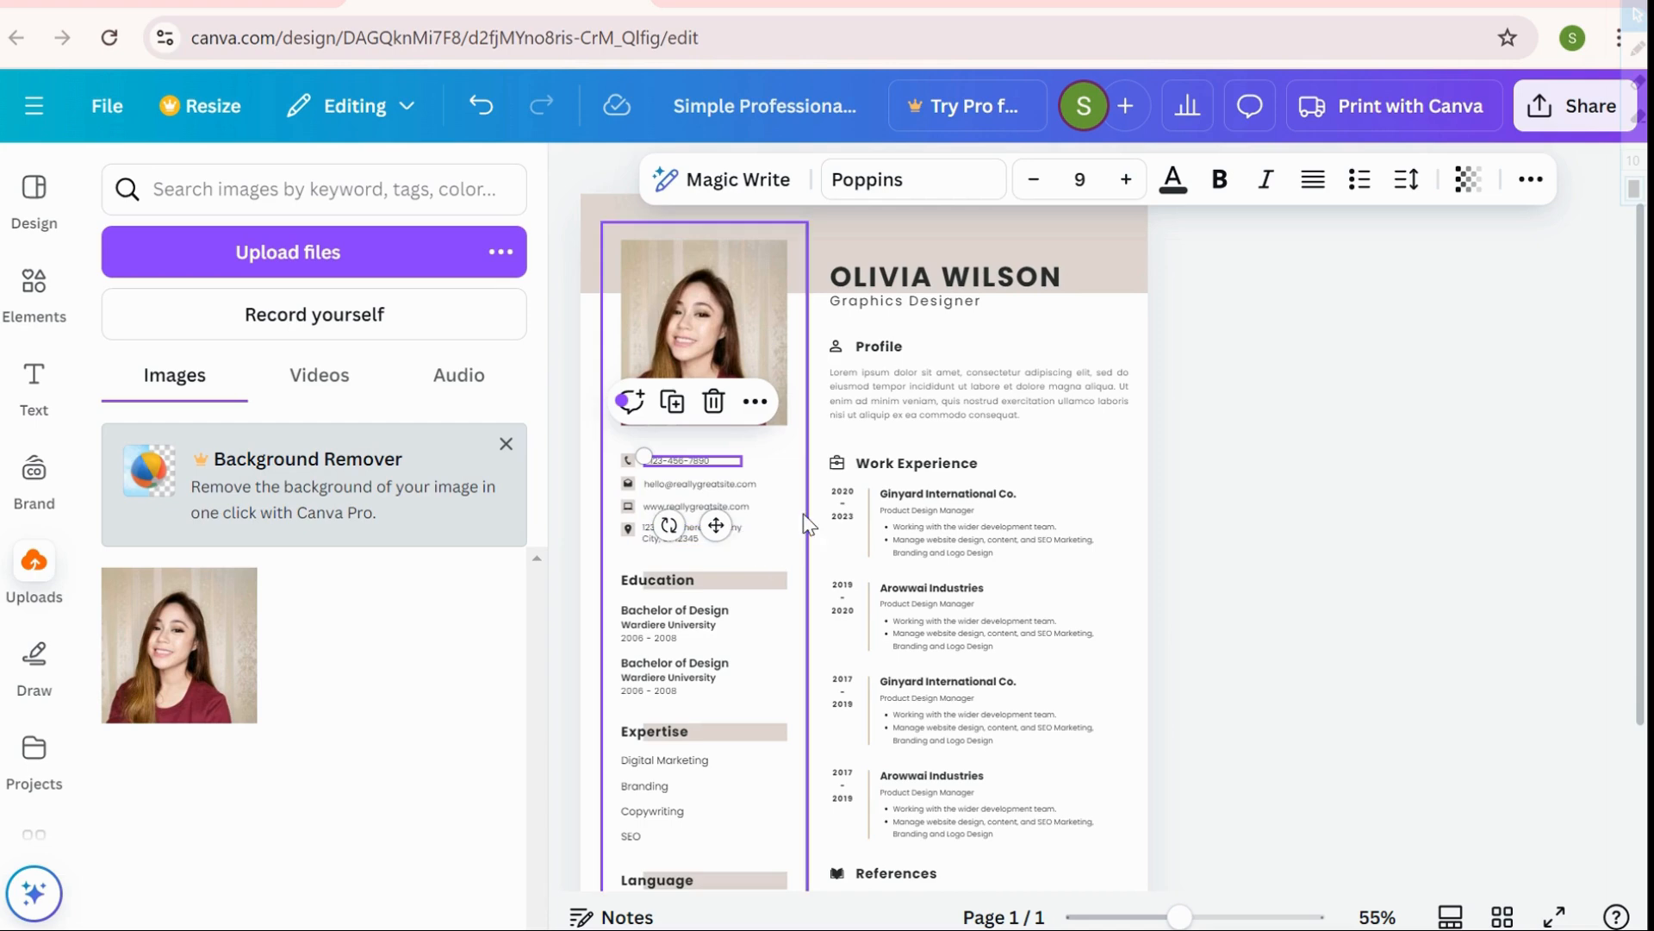
left_click(785, 459)
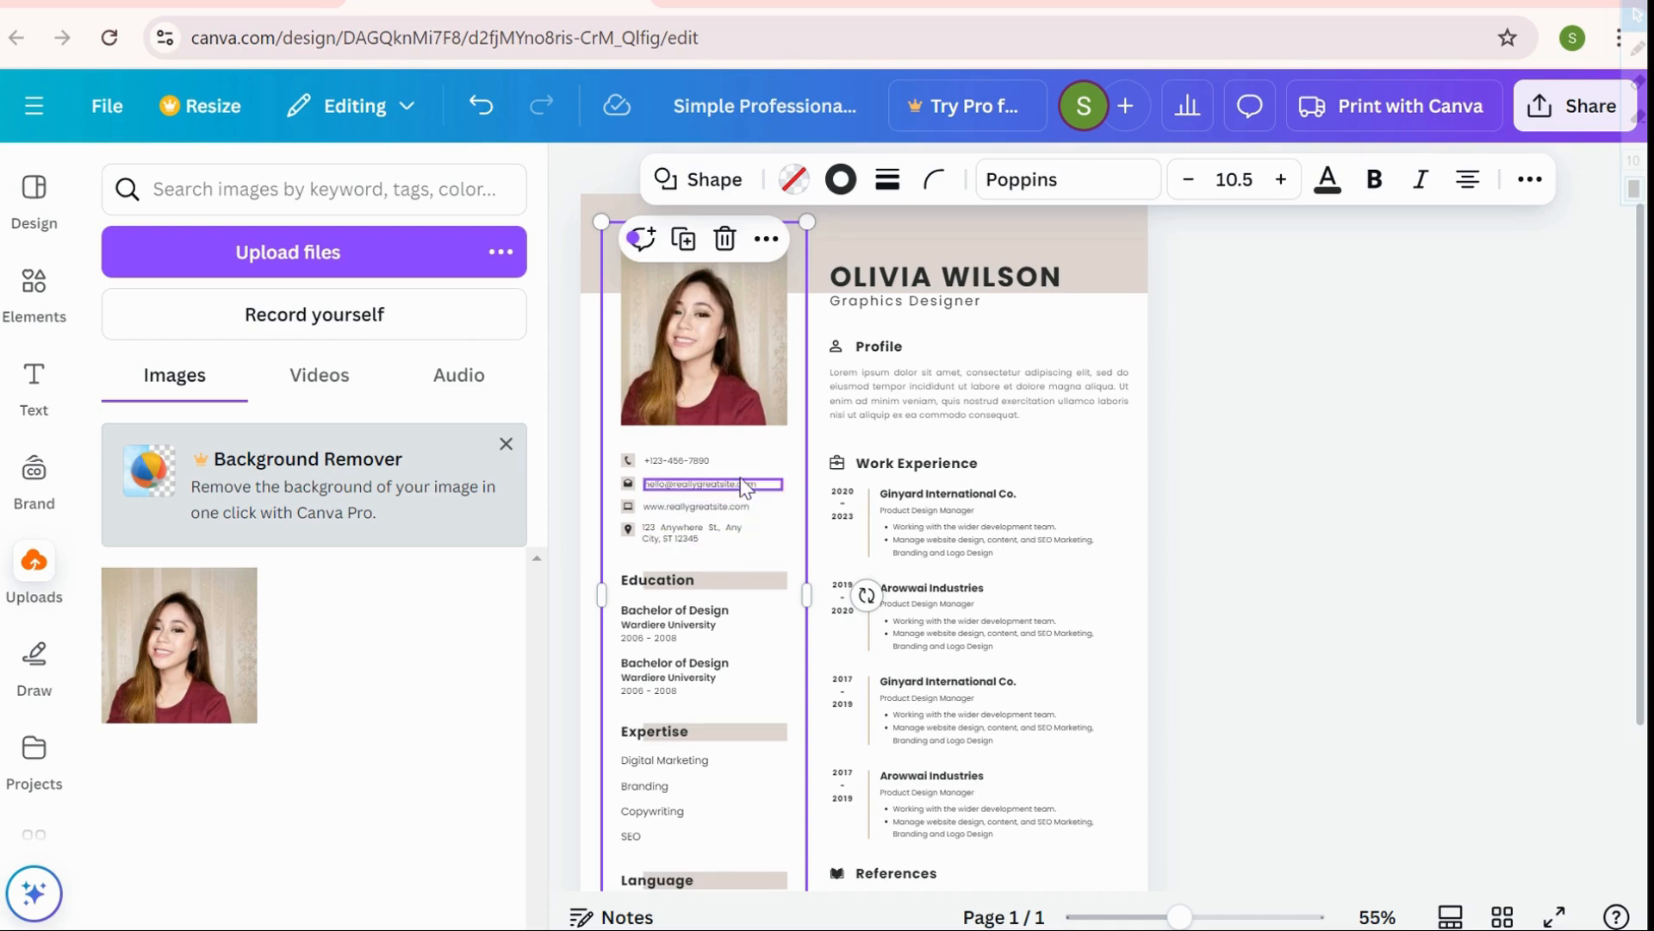
left_click(916, 405)
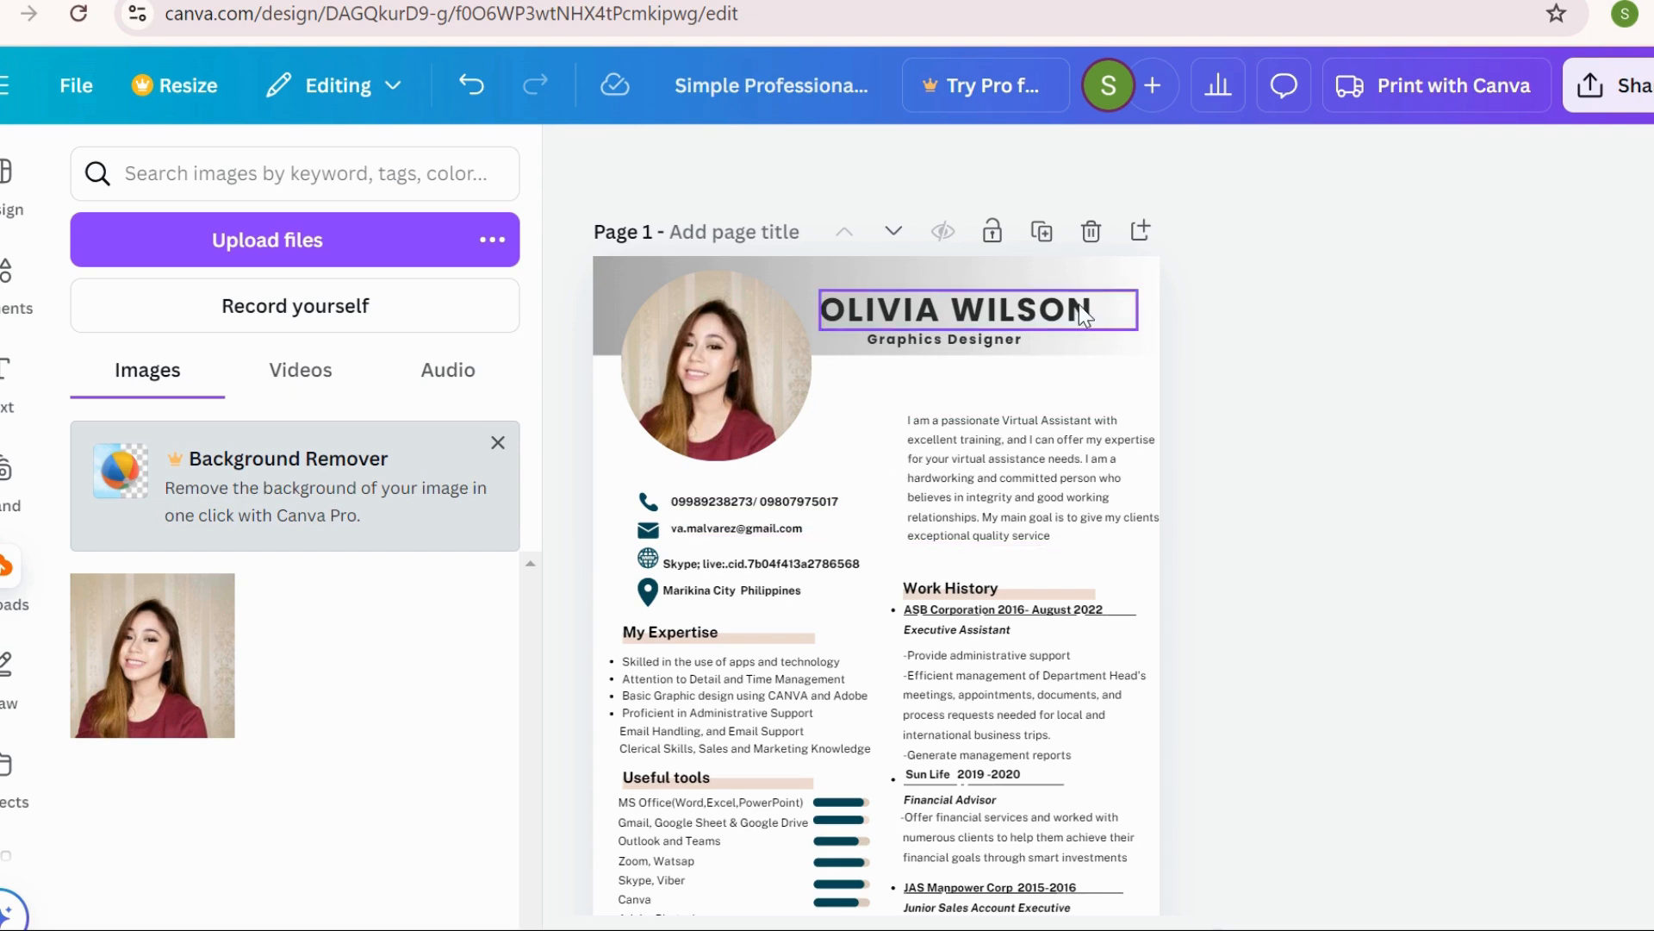
Replace the name heading with the owner's full name, correcting the surname's last letter
double_click(1049, 321)
key("BackSpace")
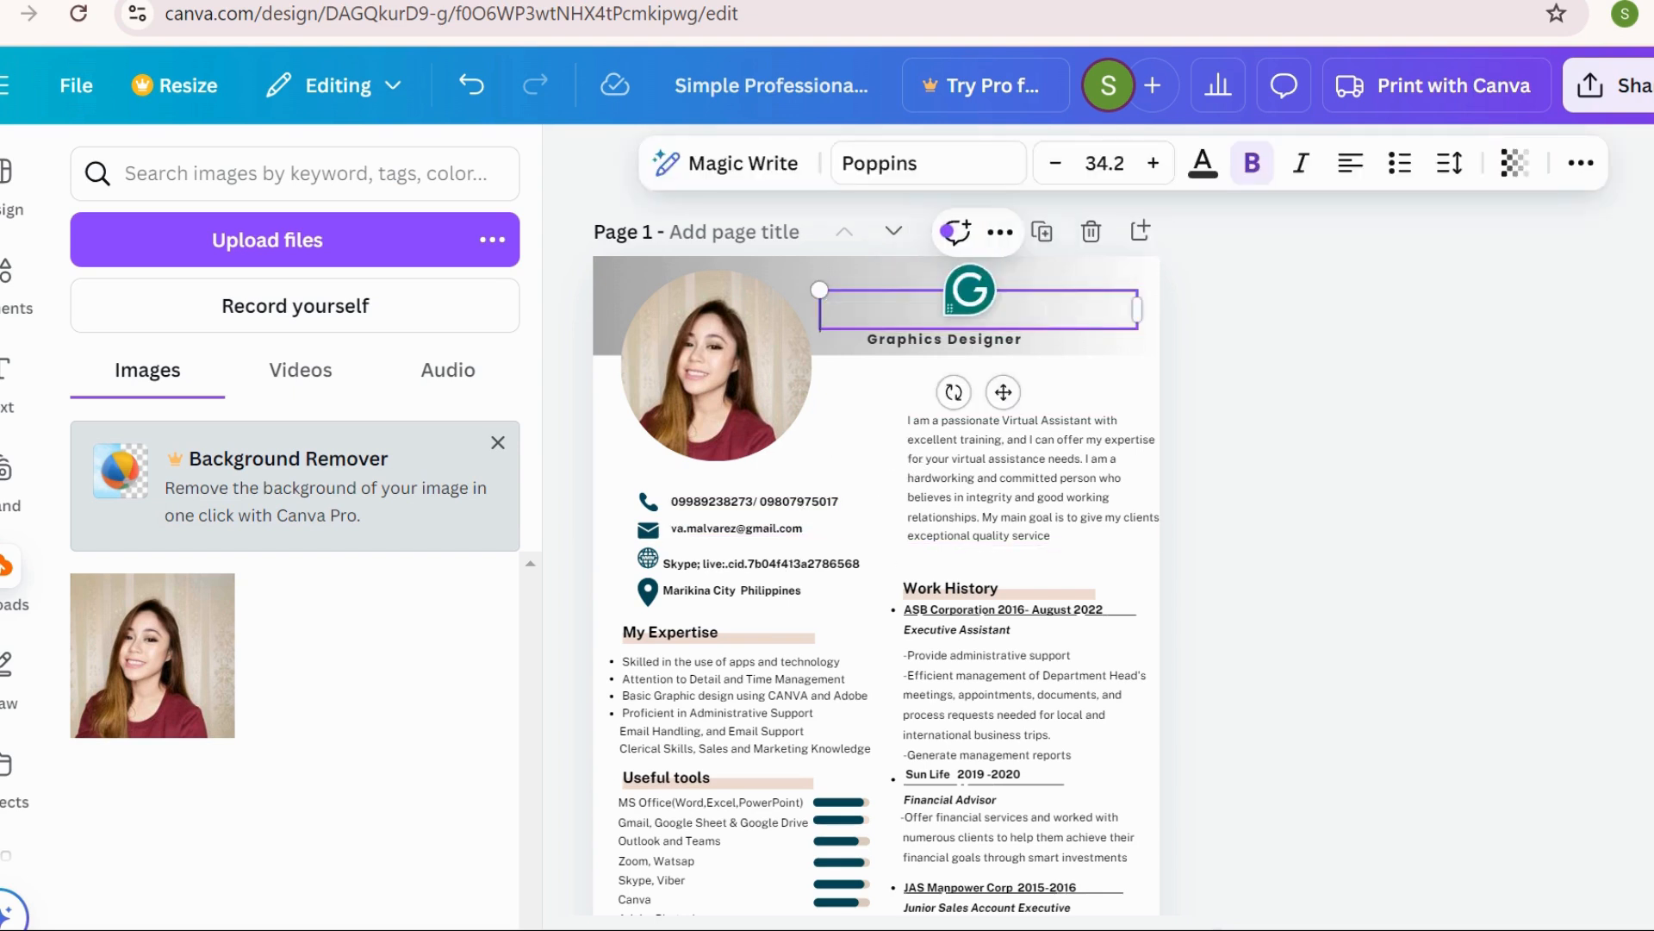
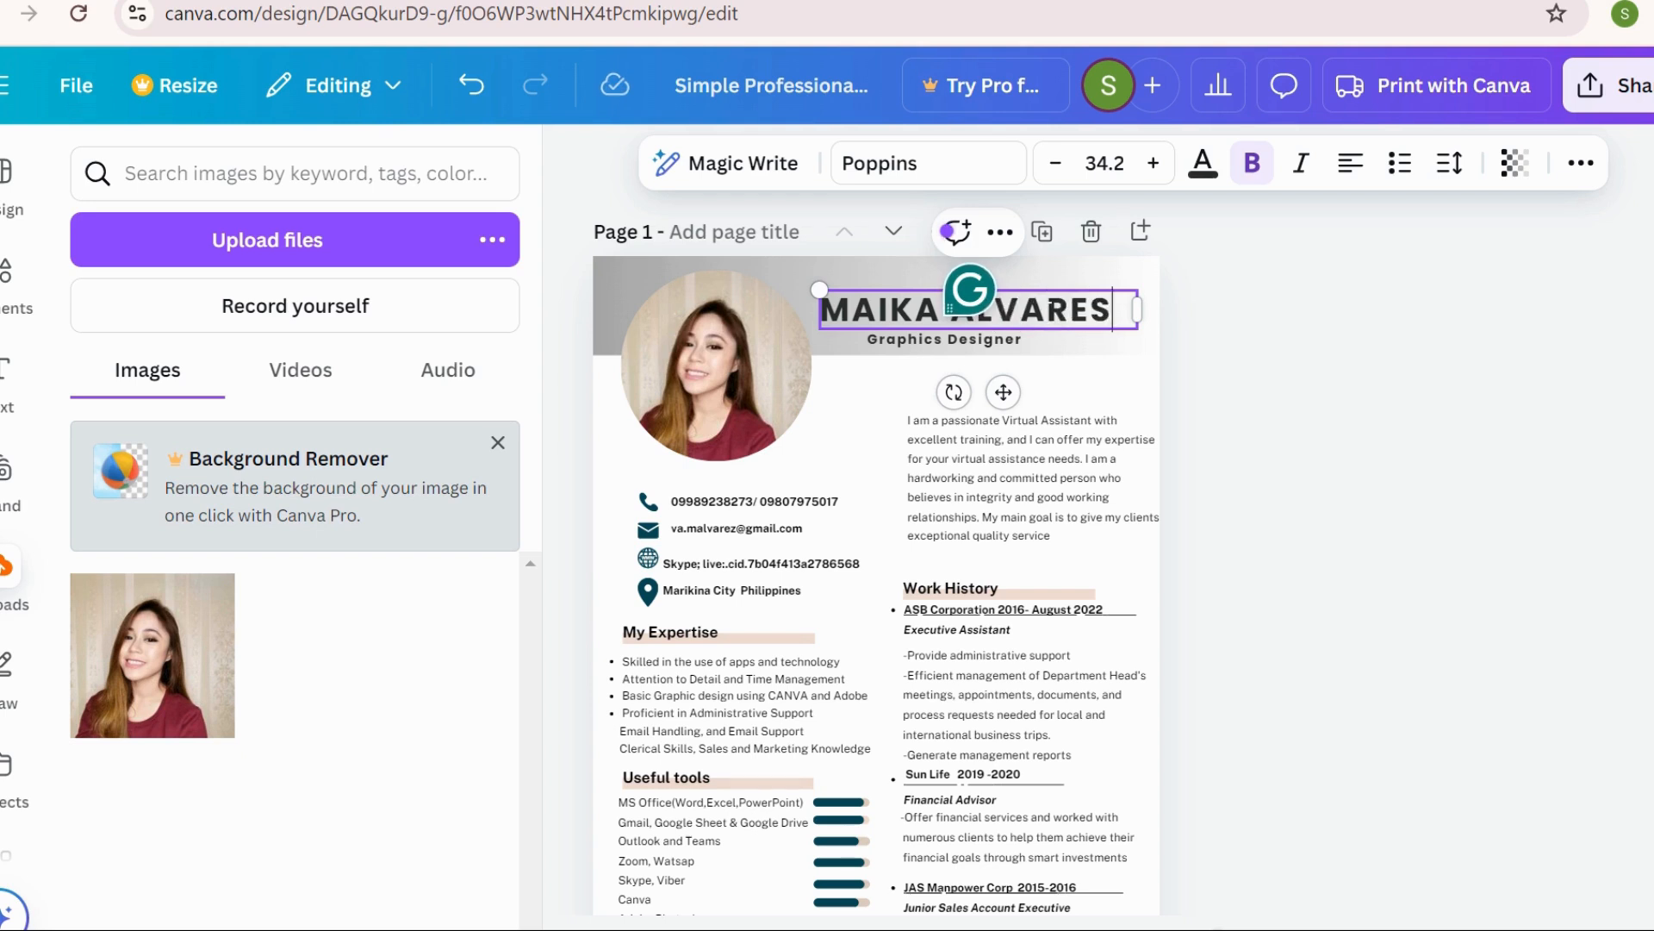
Change the subtitle from 'Graphics Designer' to 'Virtual Assistant'
left_click(1018, 341)
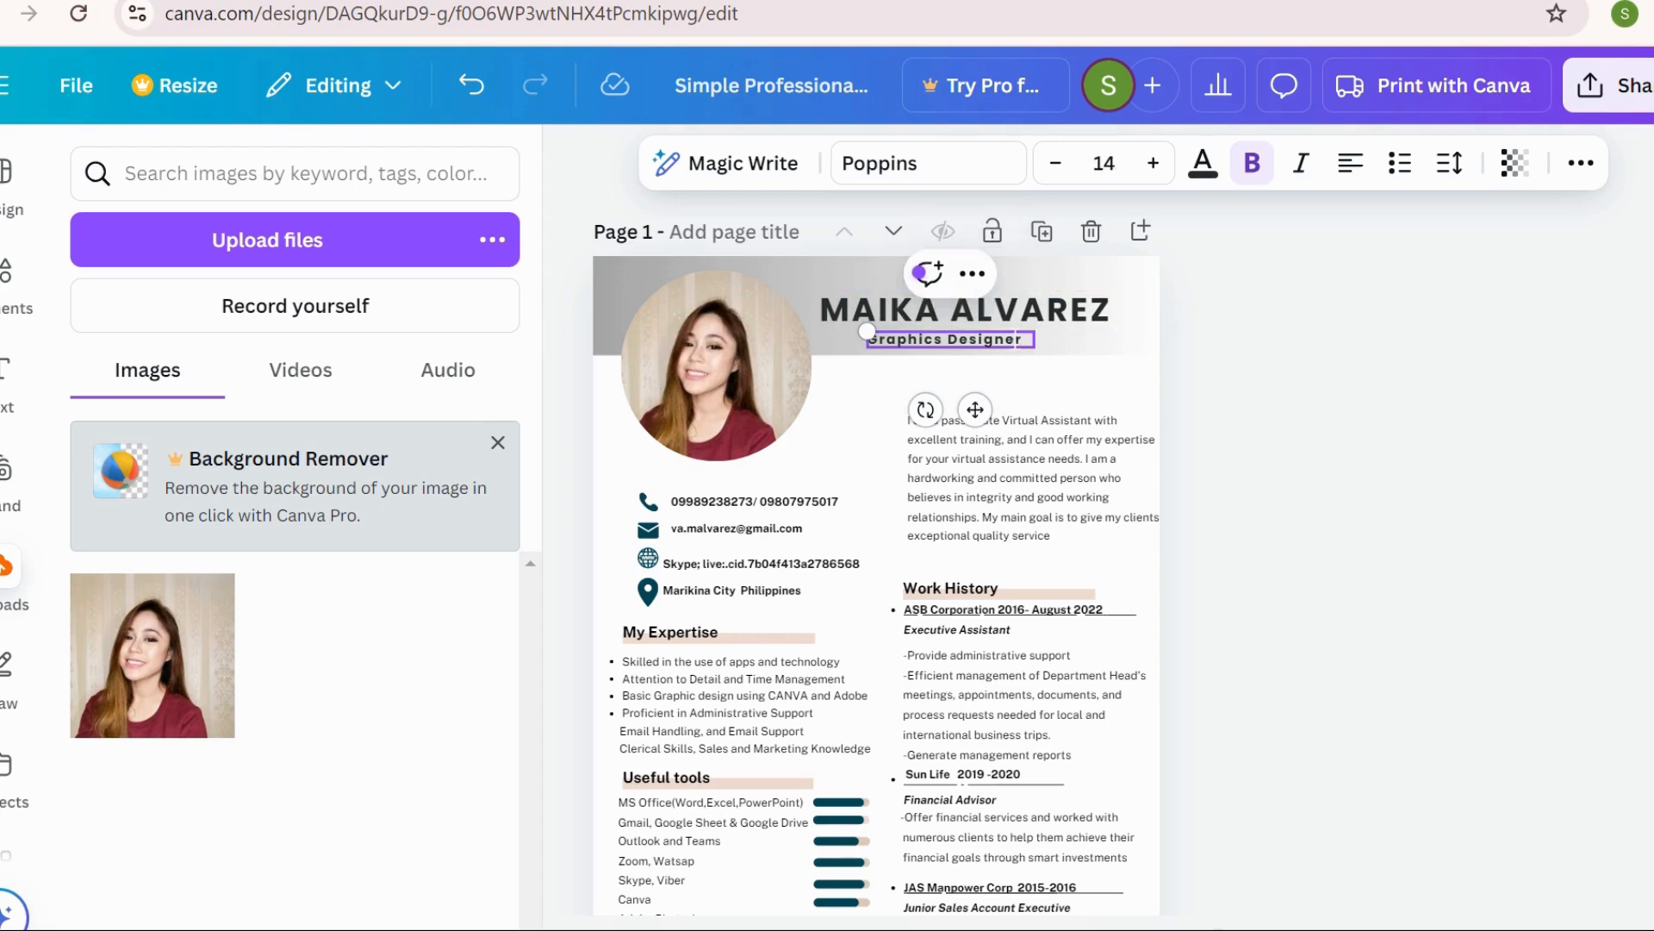
key("BackSpace")
key("BackSpace")
key("BackSpace")
key("BackSpace")
key("BackSpace")
key("BackSpace")
key("BackSpace")
key("BackSpace")
key("BackSpace")
key("BackSpace")
key("BackSpace")
key("BackSpace")
key("BackSpace")
key("BackSpace")
key("BackSpace")
key("Delete")
type("Virtual Assistant")
left_click(1031, 393)
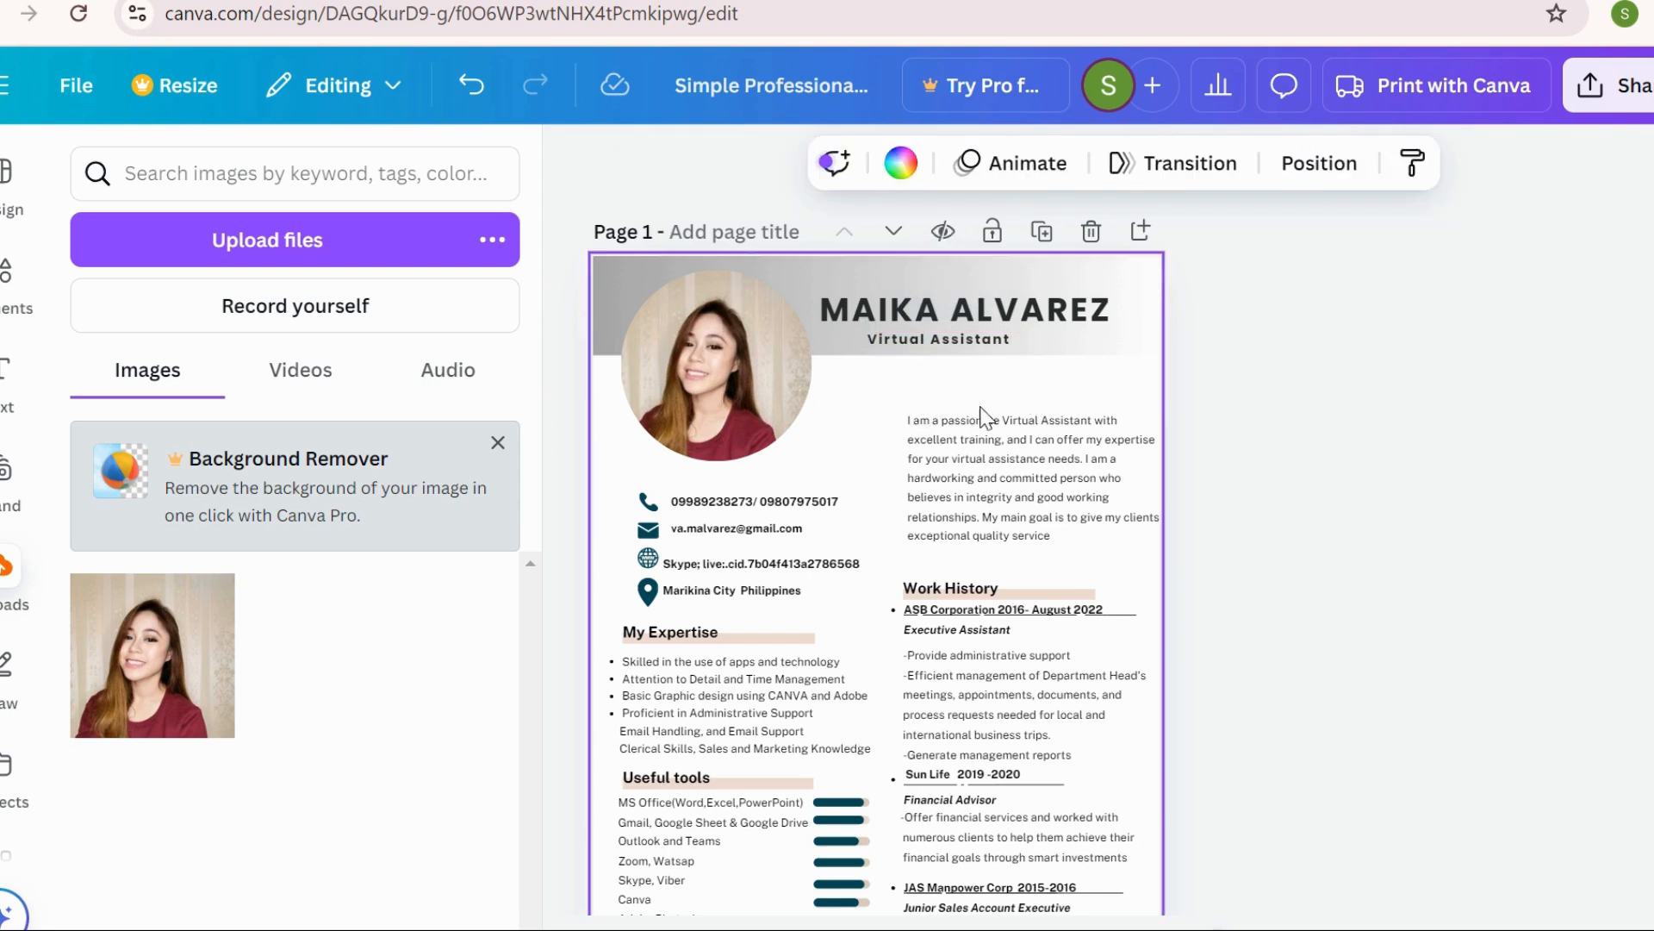
left_click(795, 510)
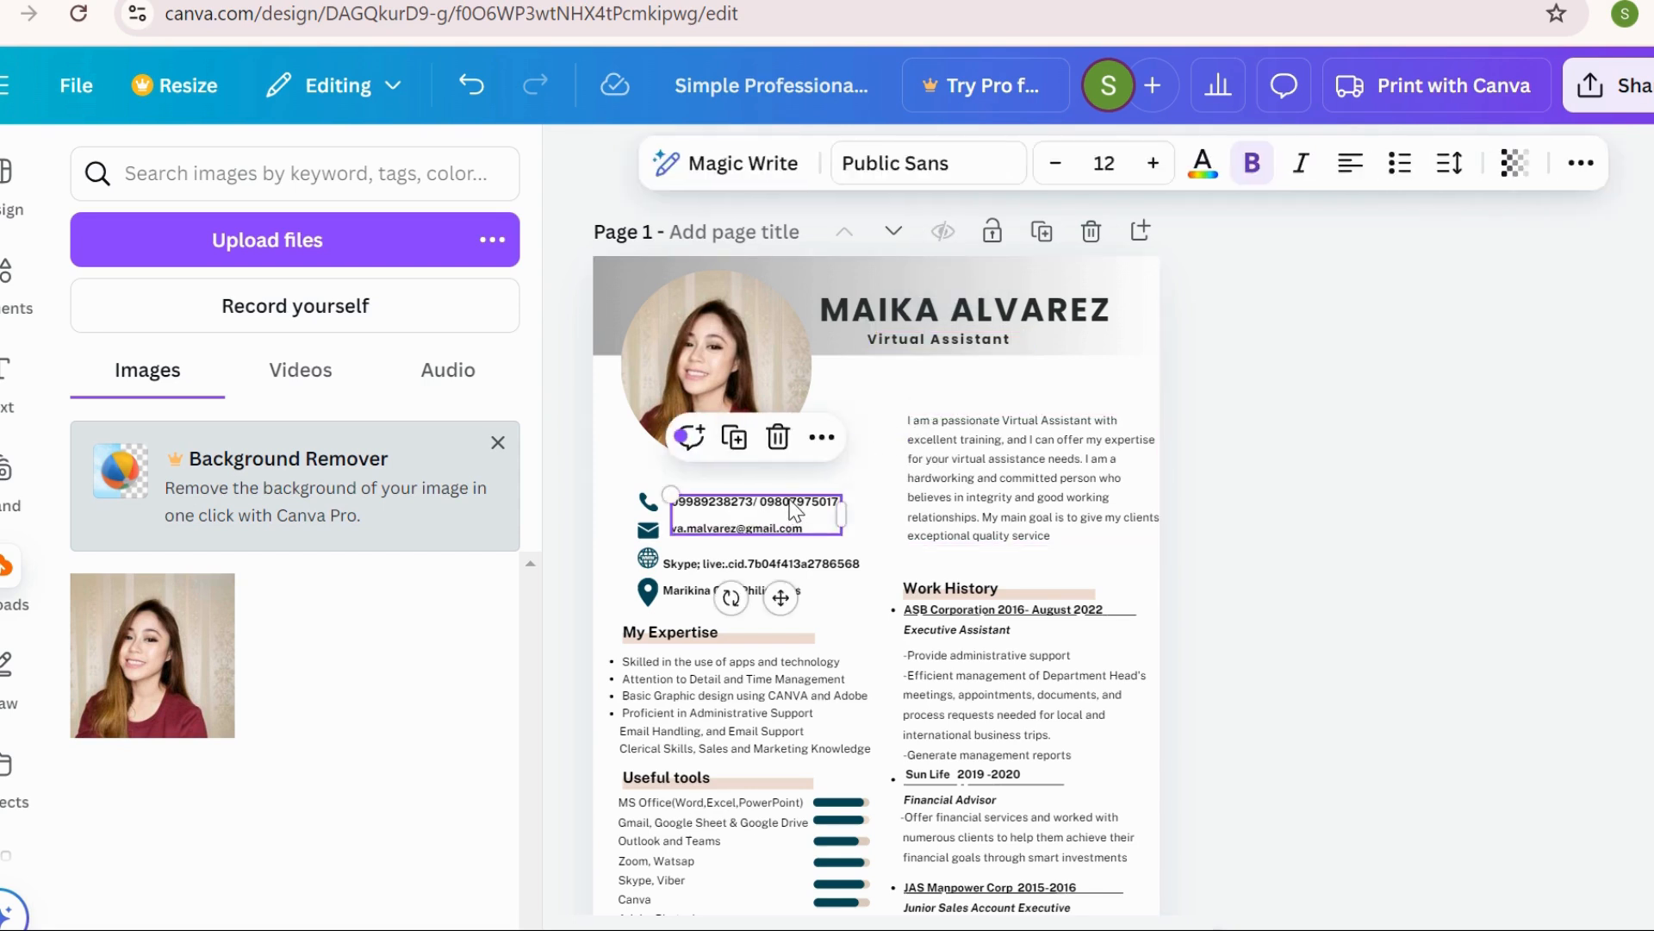
double_click(796, 504)
left_click(871, 545)
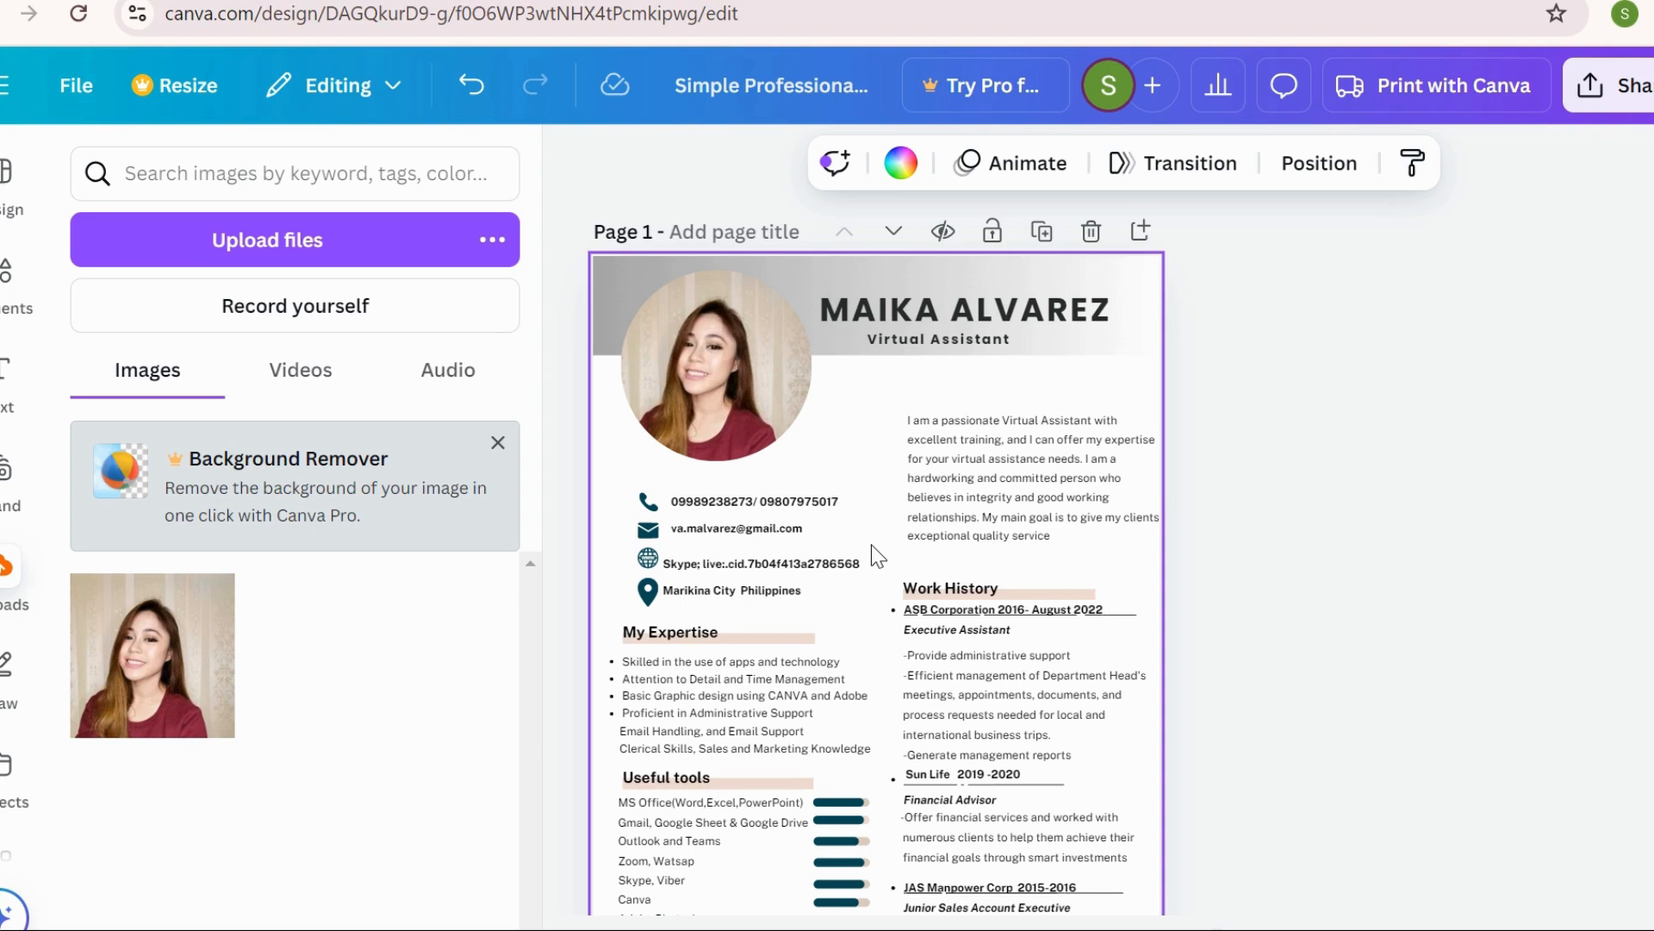
left_click(1092, 473)
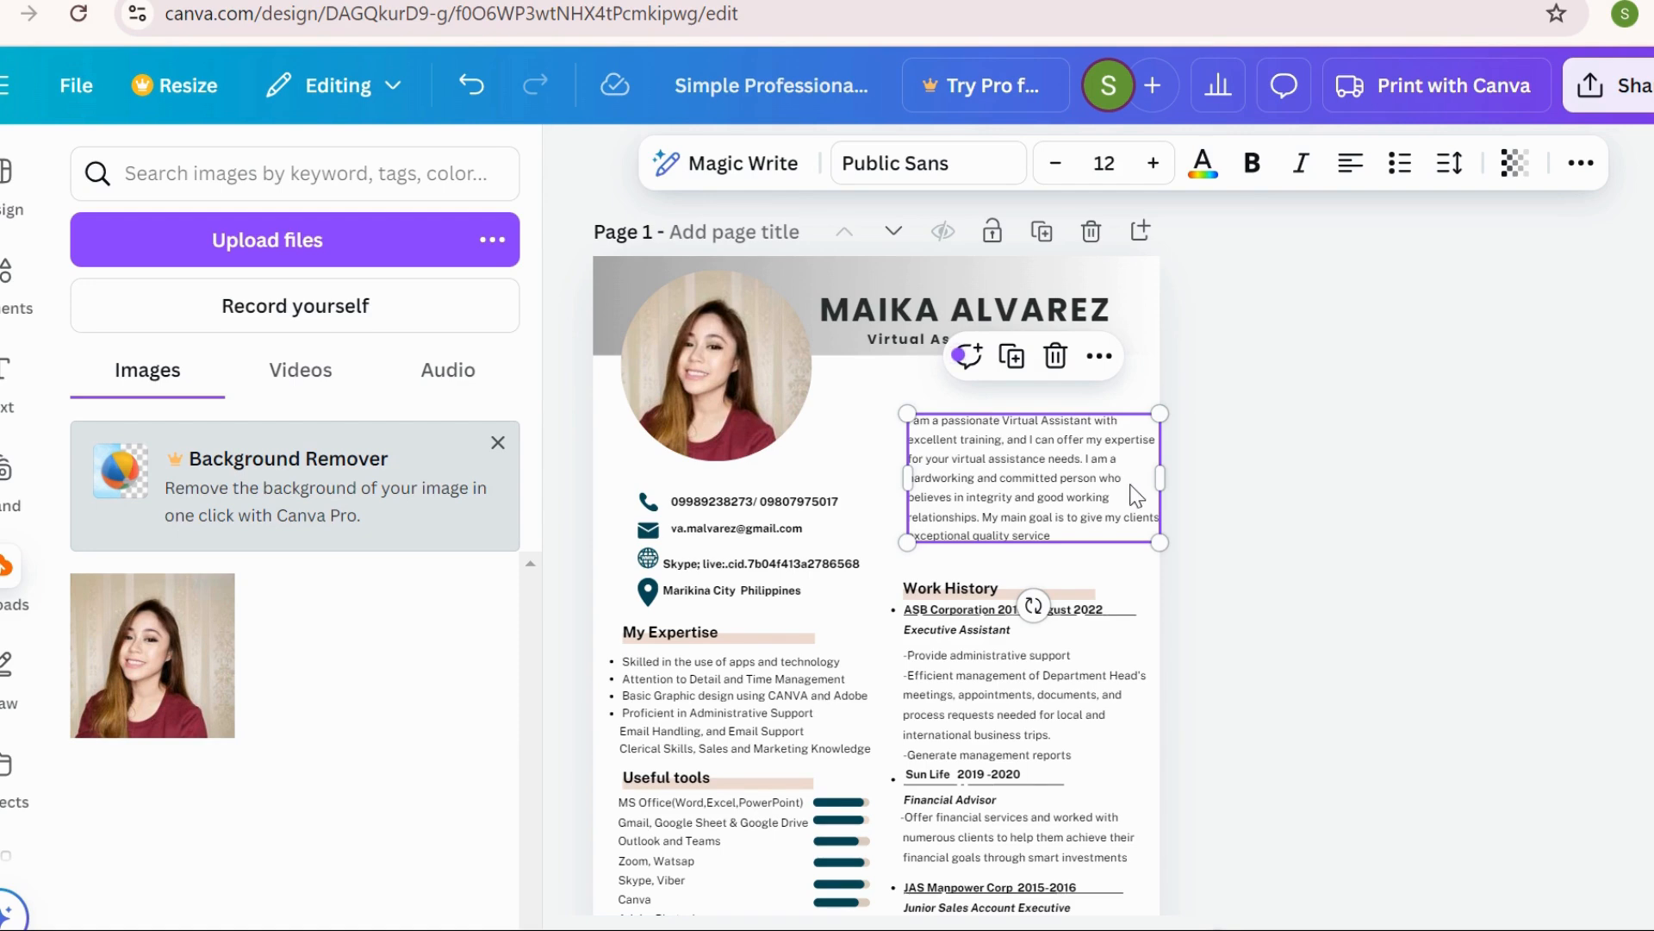
left_click(1249, 555)
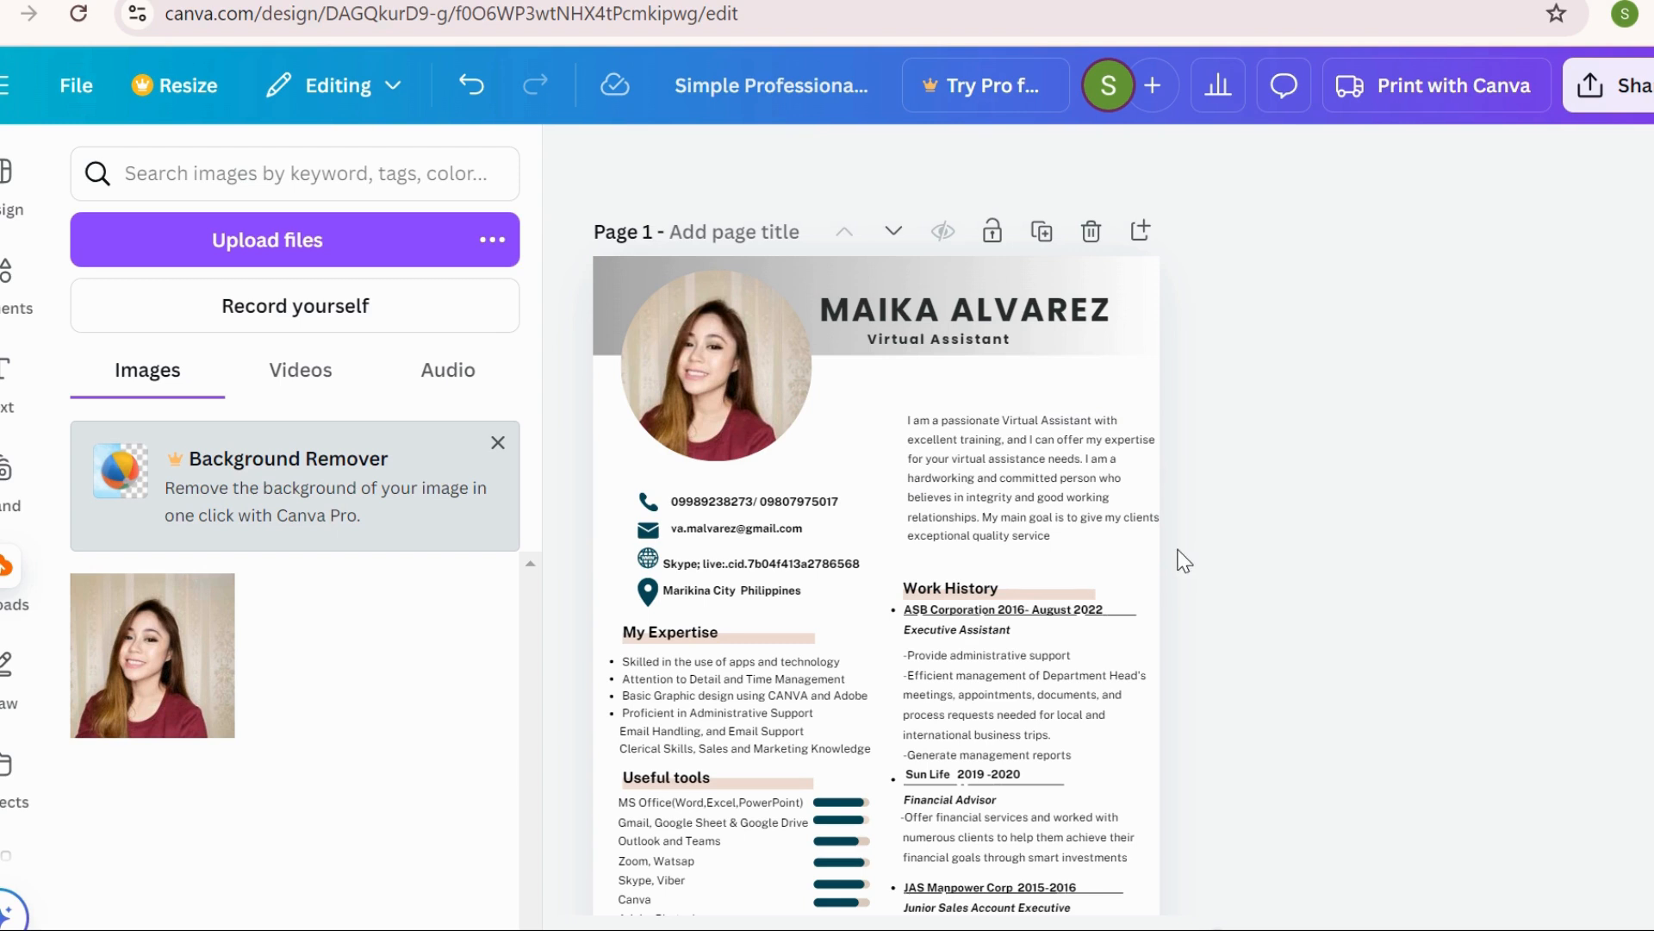
Nudge and centre-align the summary paragraph, then undo the last change
left_click_drag(1042, 517, 1036, 513)
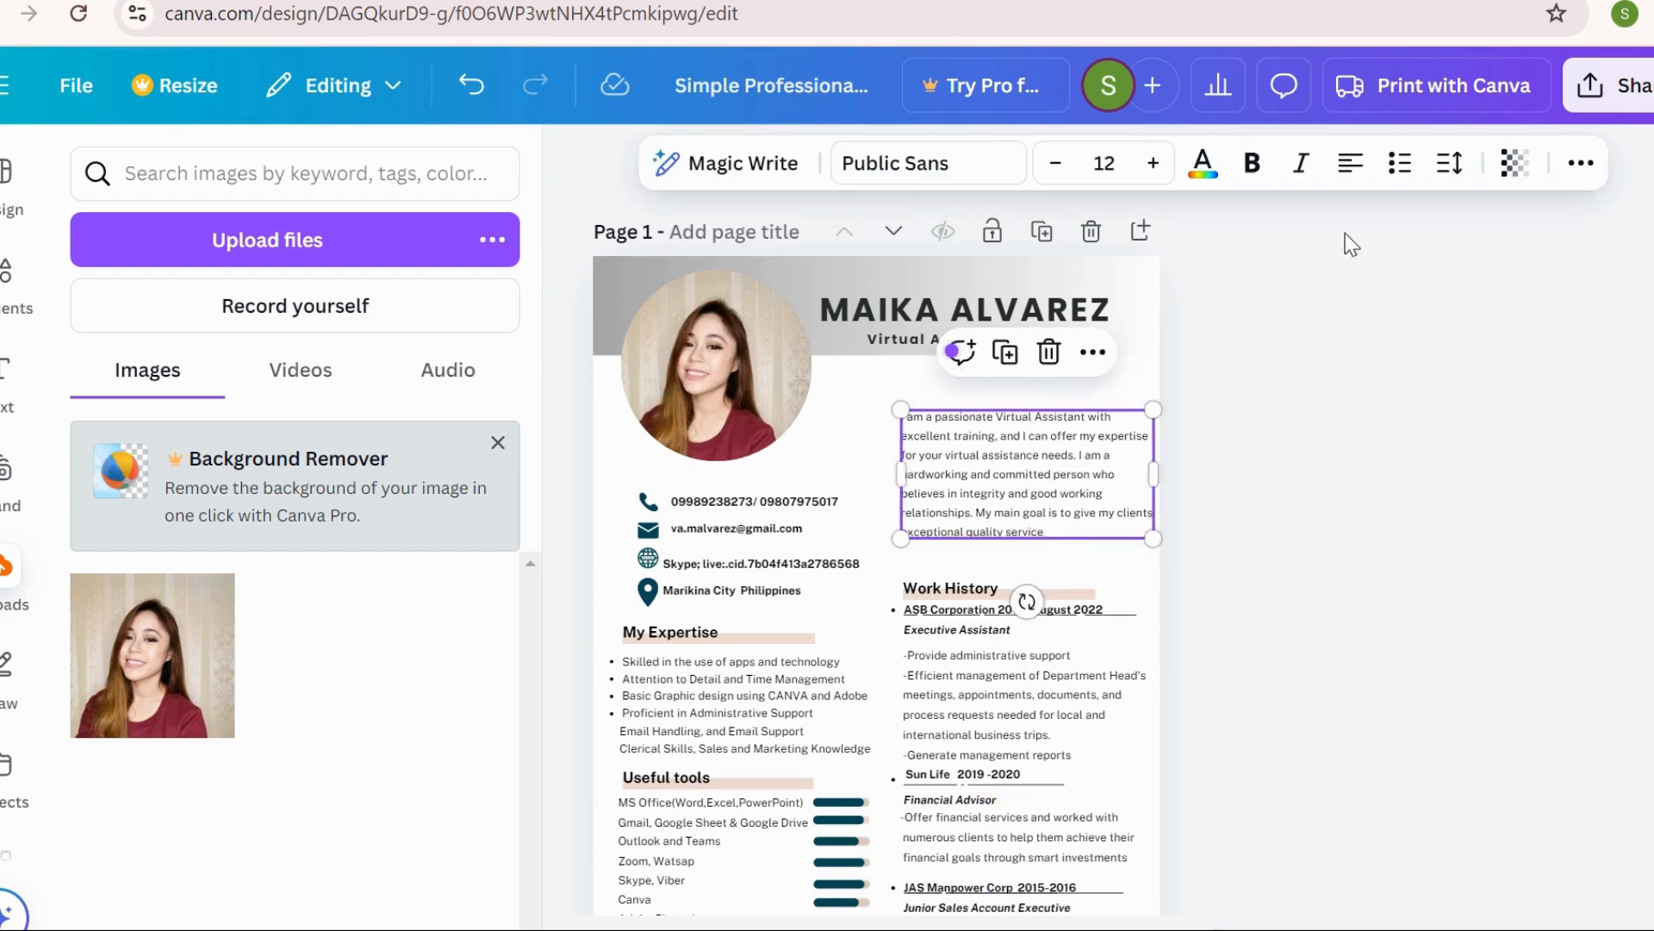
left_click(1350, 163)
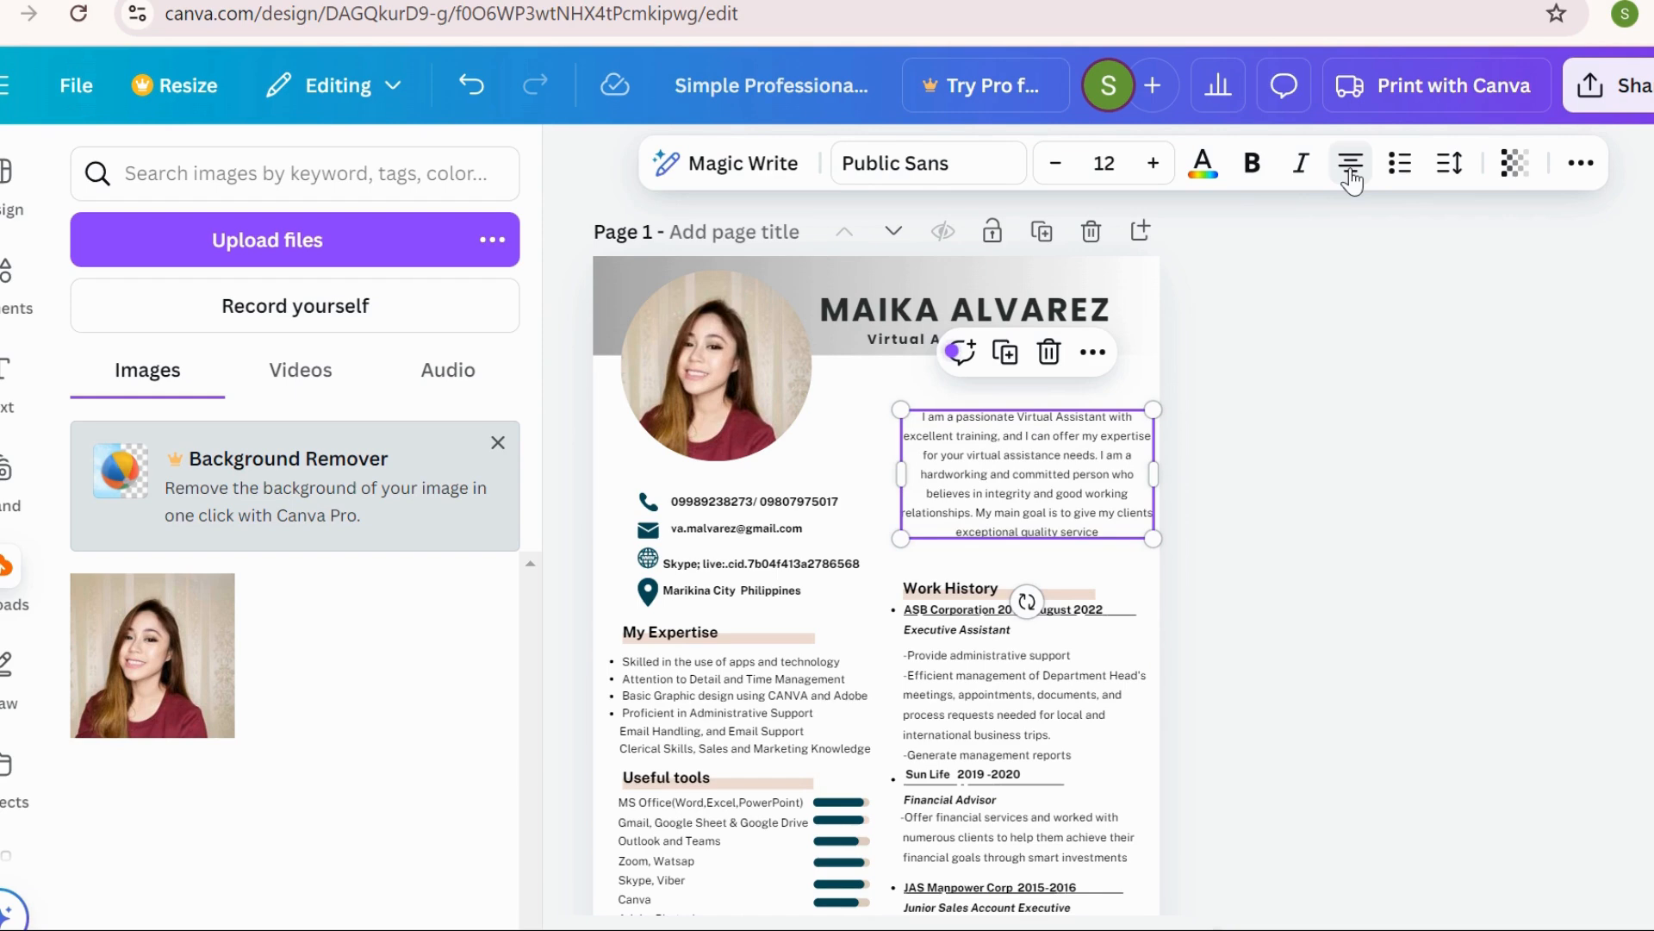
mouse_move(1078, 492)
left_mouse_down()
mouse_move(1062, 489)
mouse_move(1081, 488)
left_mouse_up()
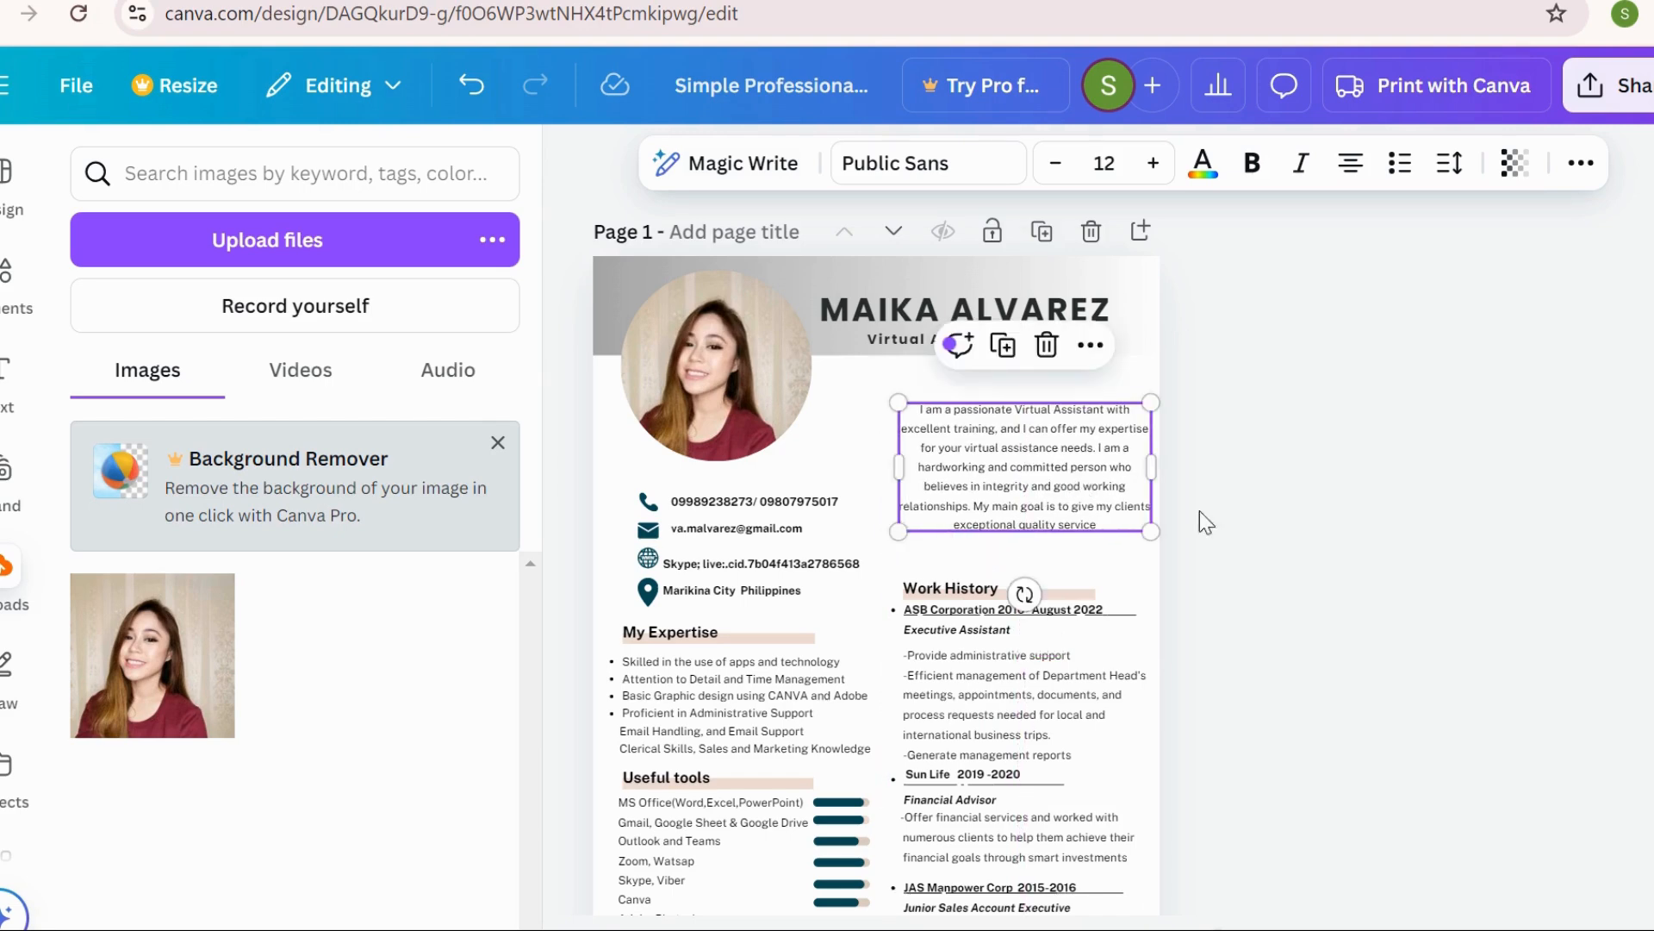
left_click(1349, 558)
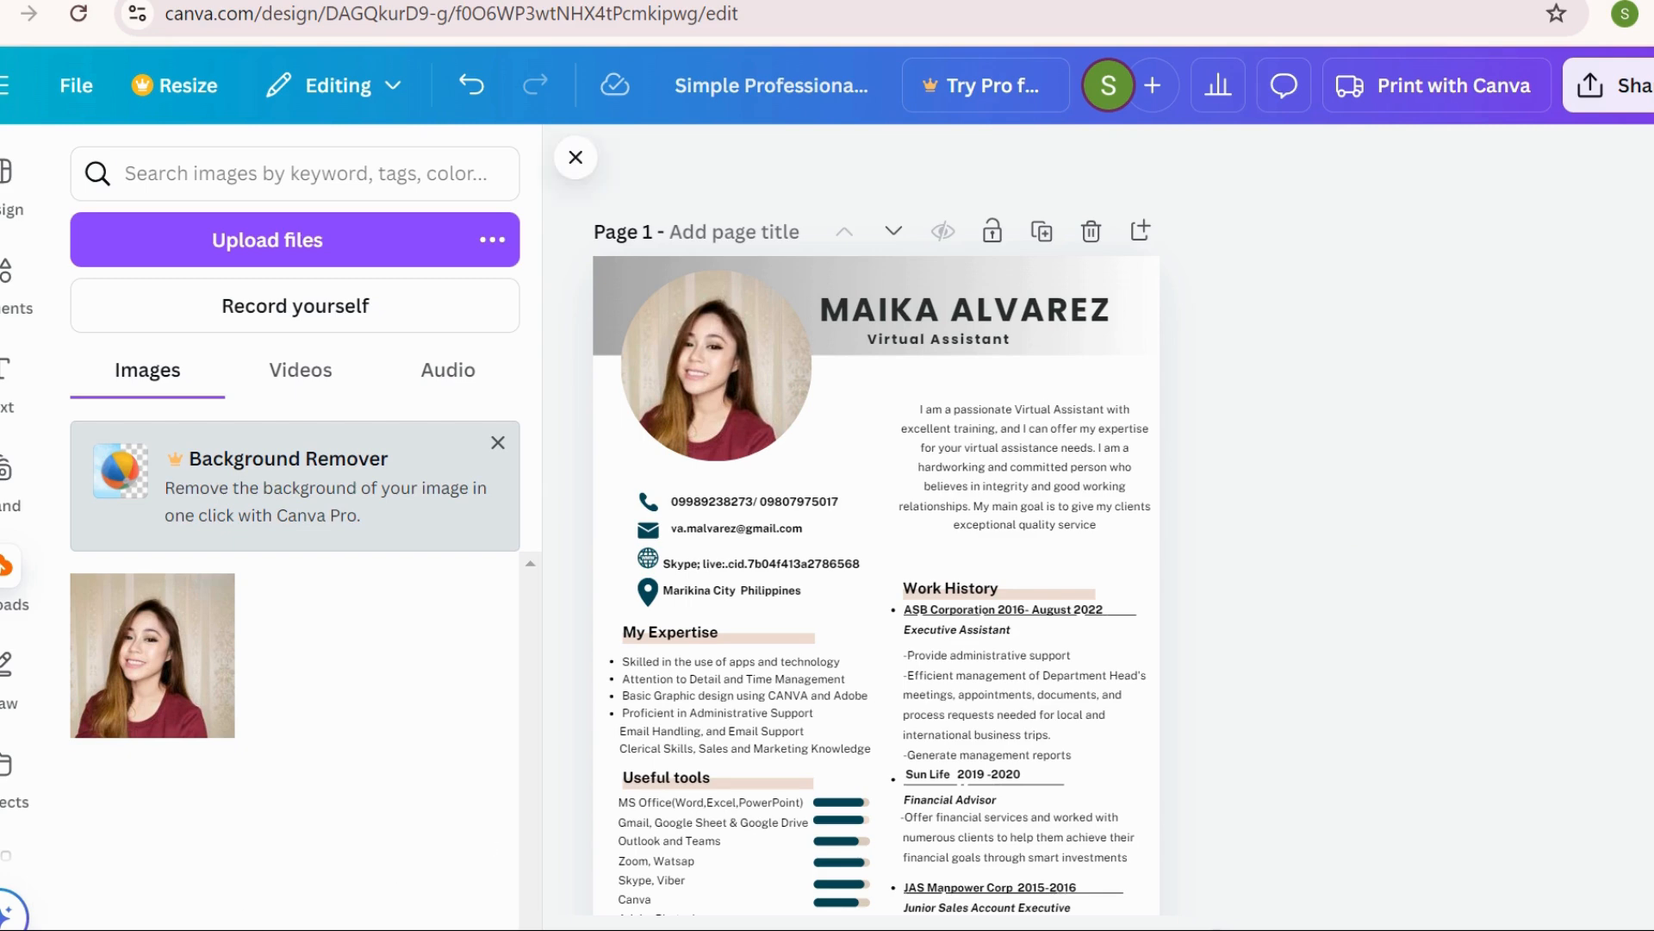
key("ctrl+z")
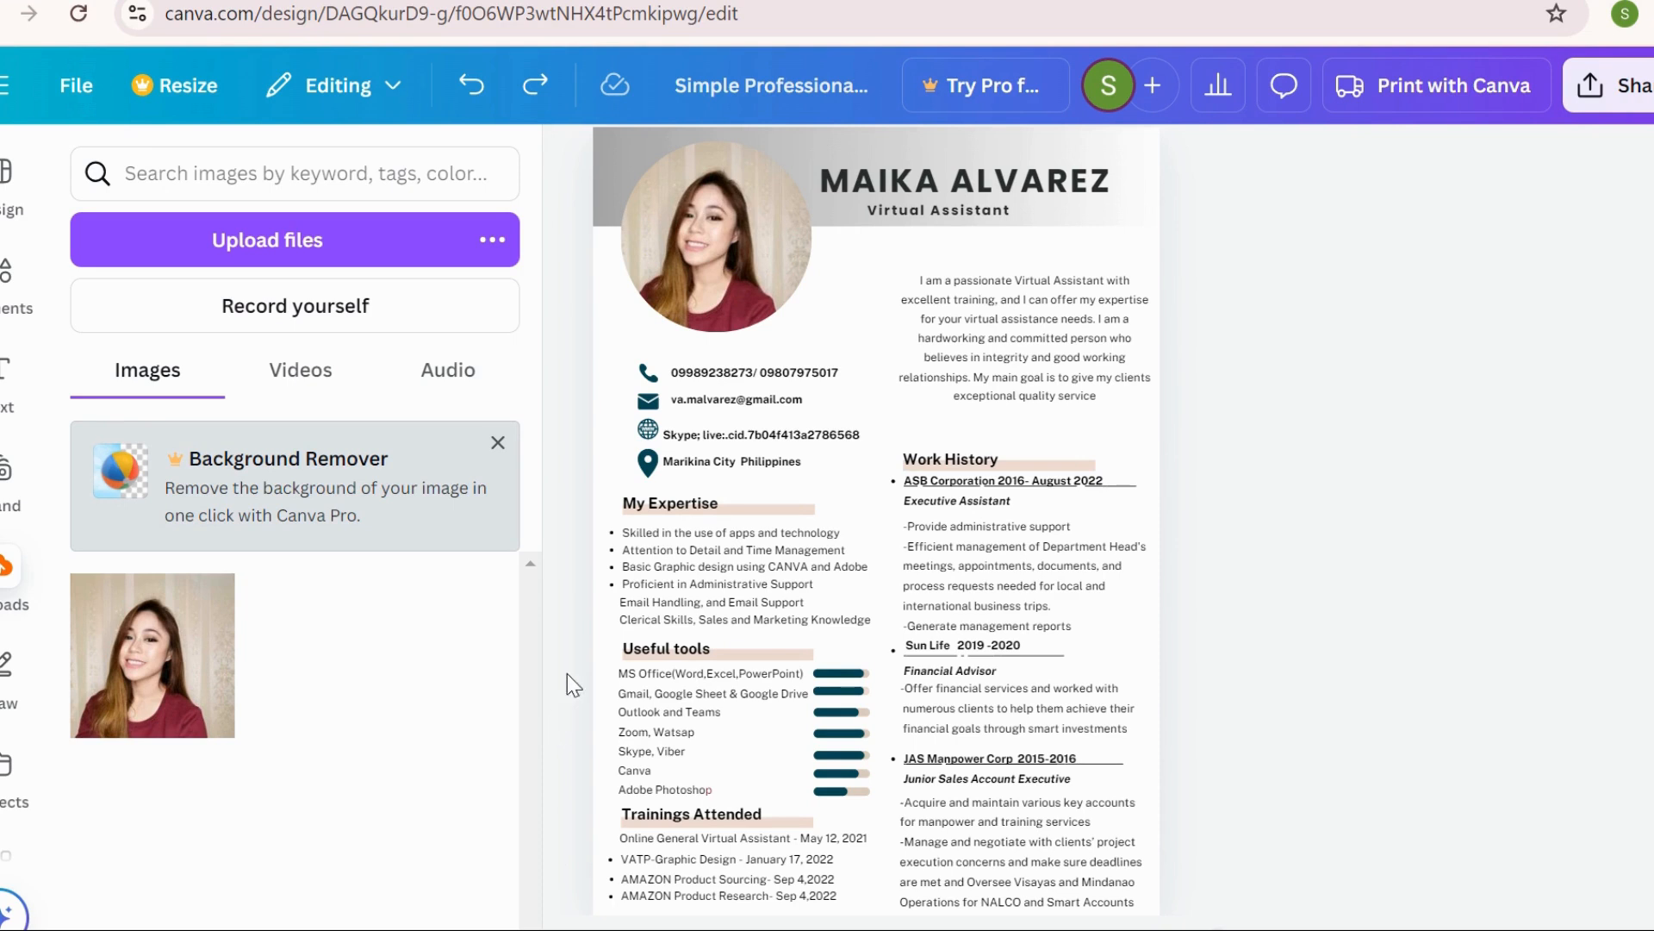
Rename the 'My Expertise' heading to 'My Skills'
left_click(689, 505)
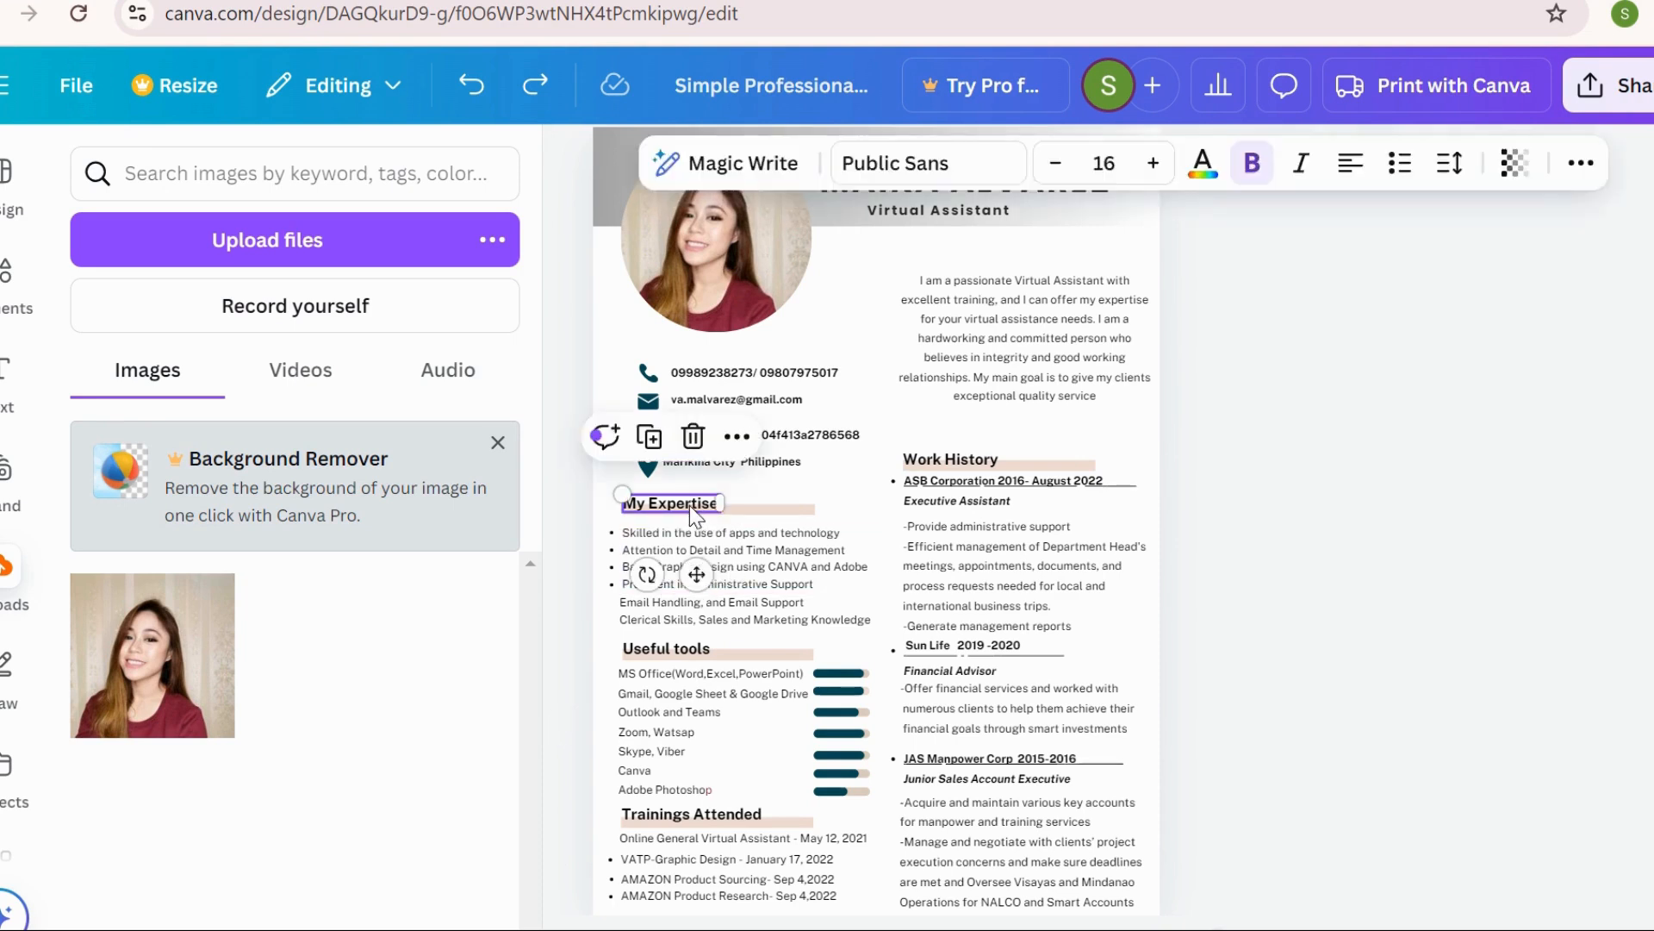
left_click(689, 505)
left_click(651, 503)
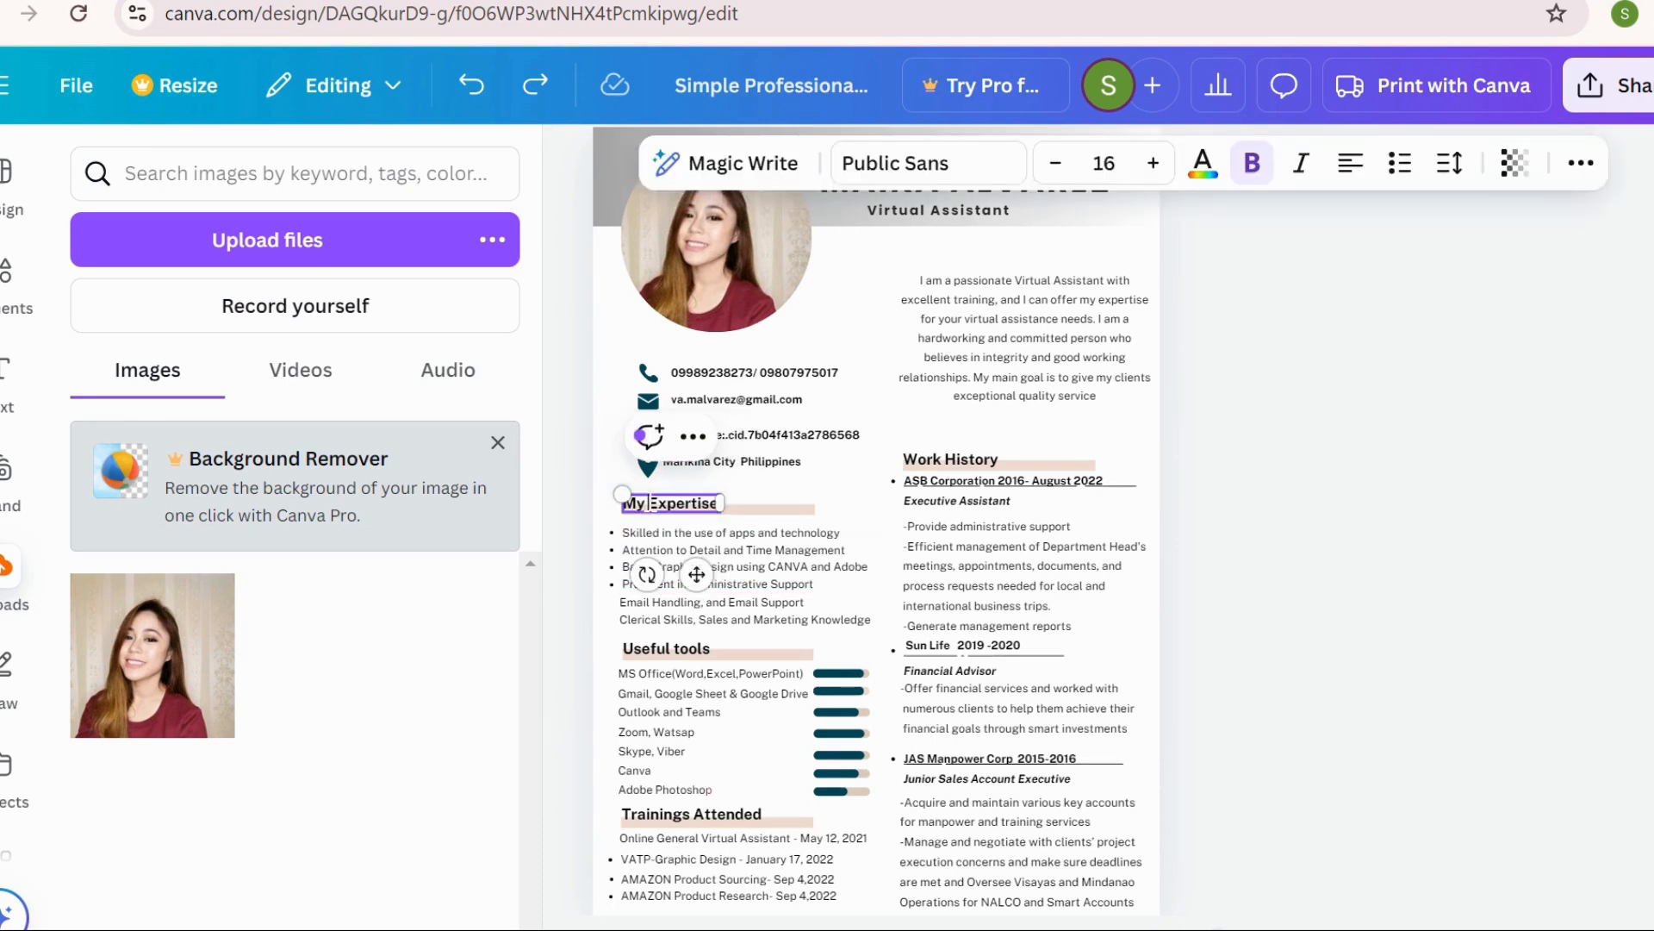
left_click_drag(651, 504, 719, 503)
key("BackSpace")
type("Skills")
left_click(853, 498)
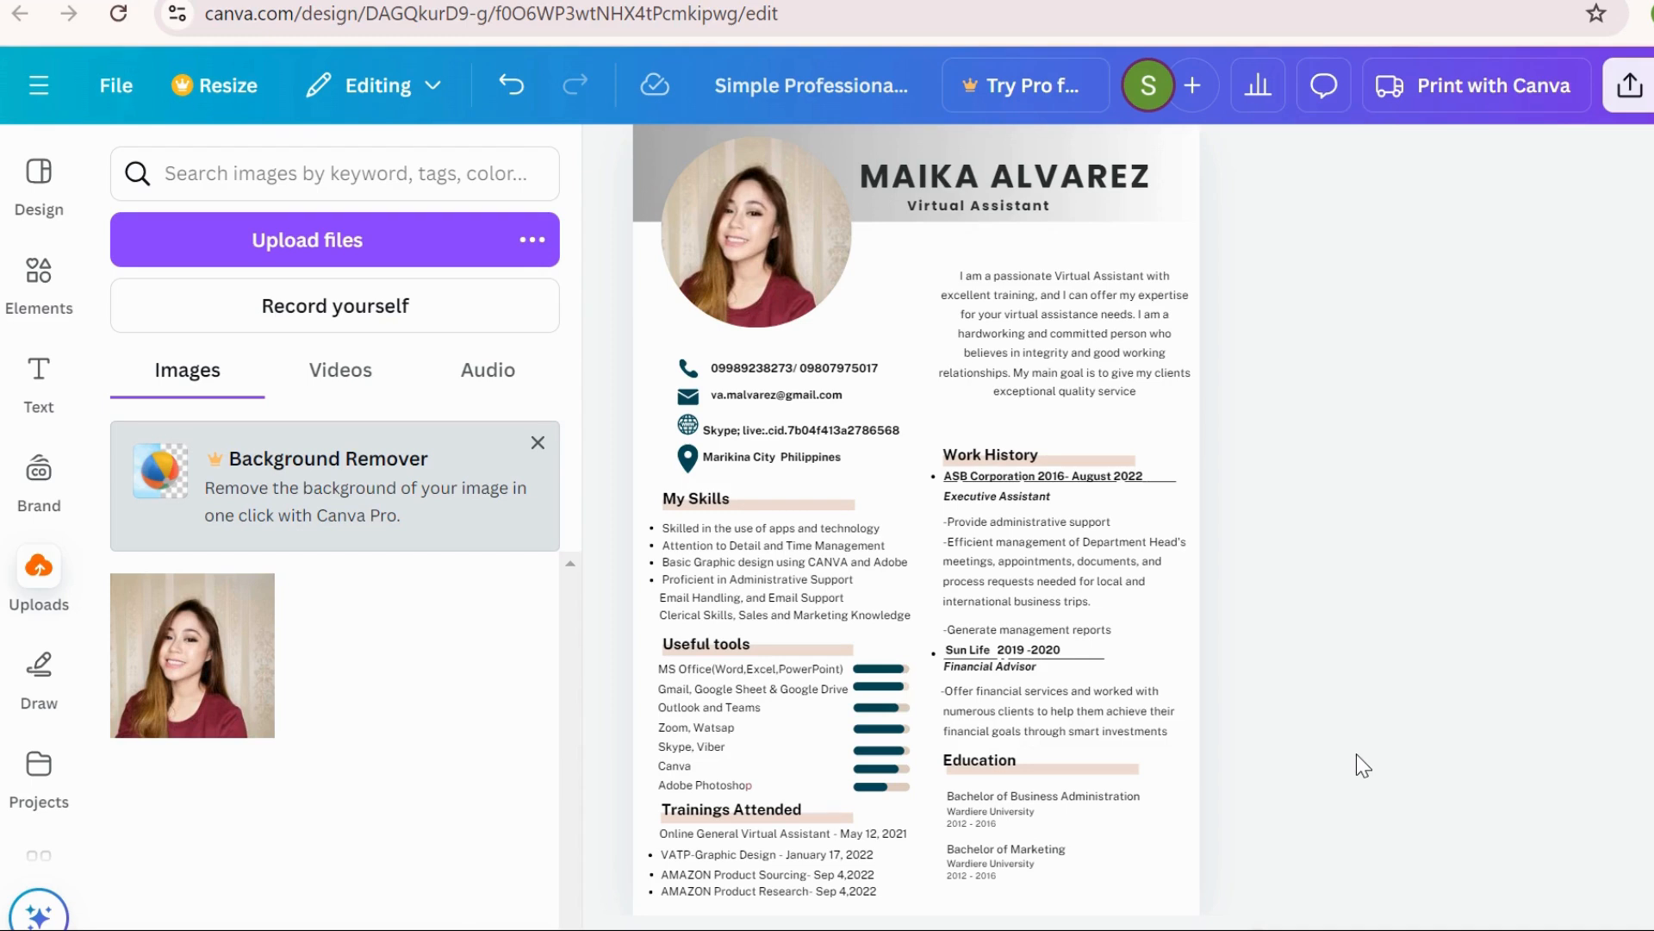
Select the Education heading, then deselect it
left_click(993, 775)
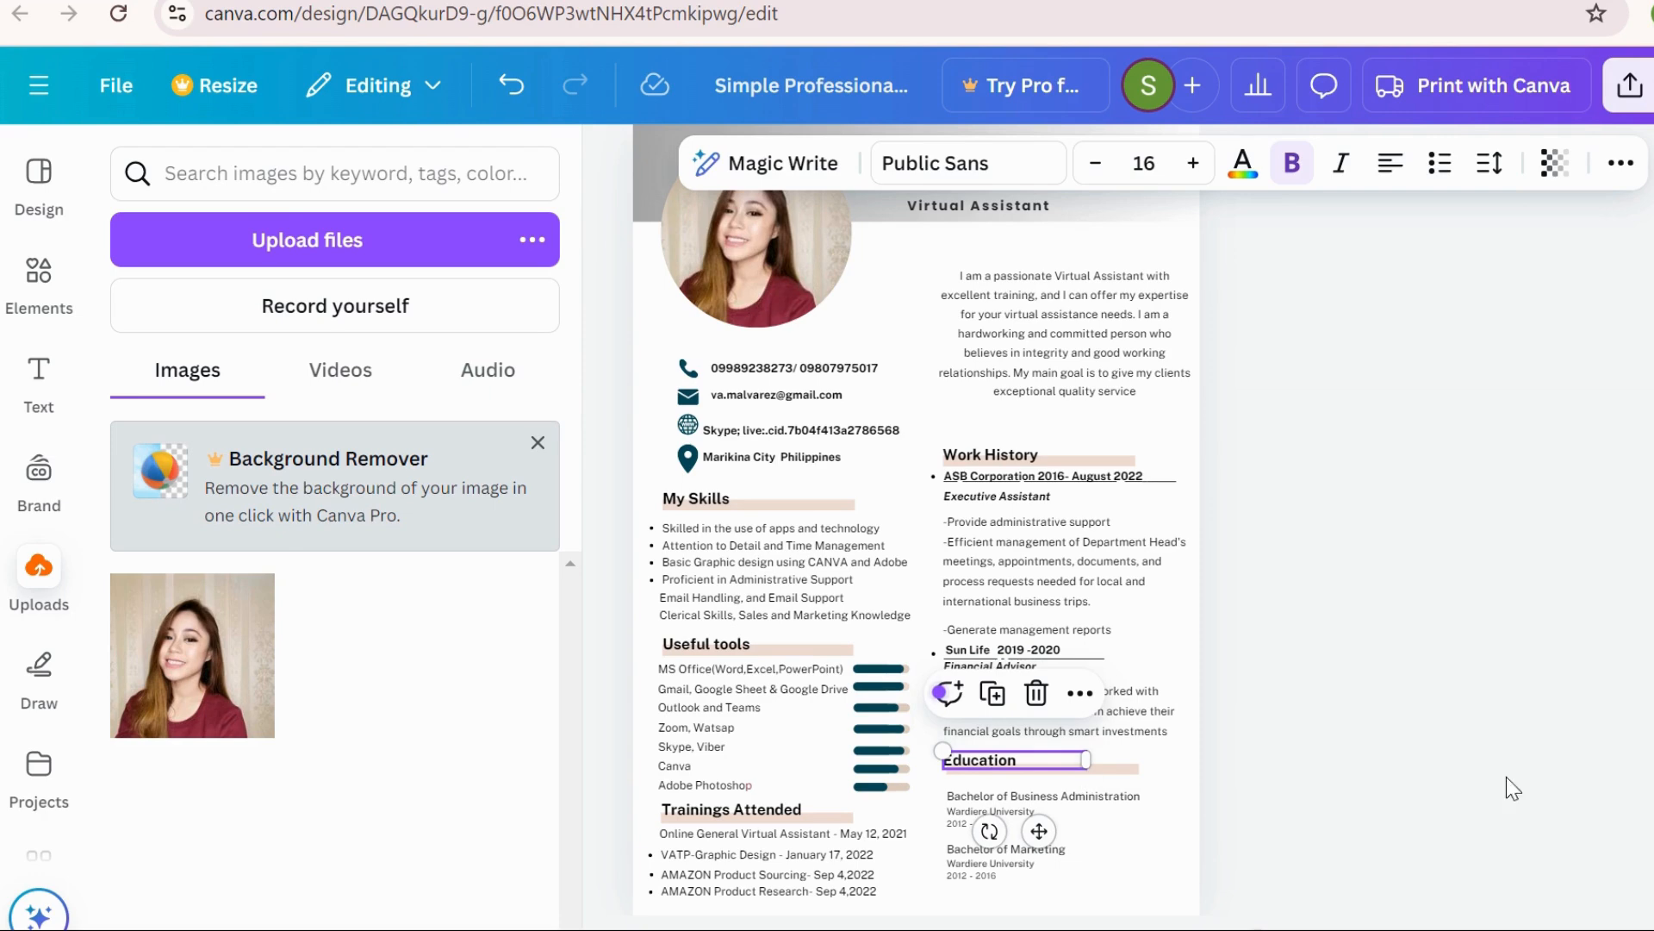
left_click(1531, 786)
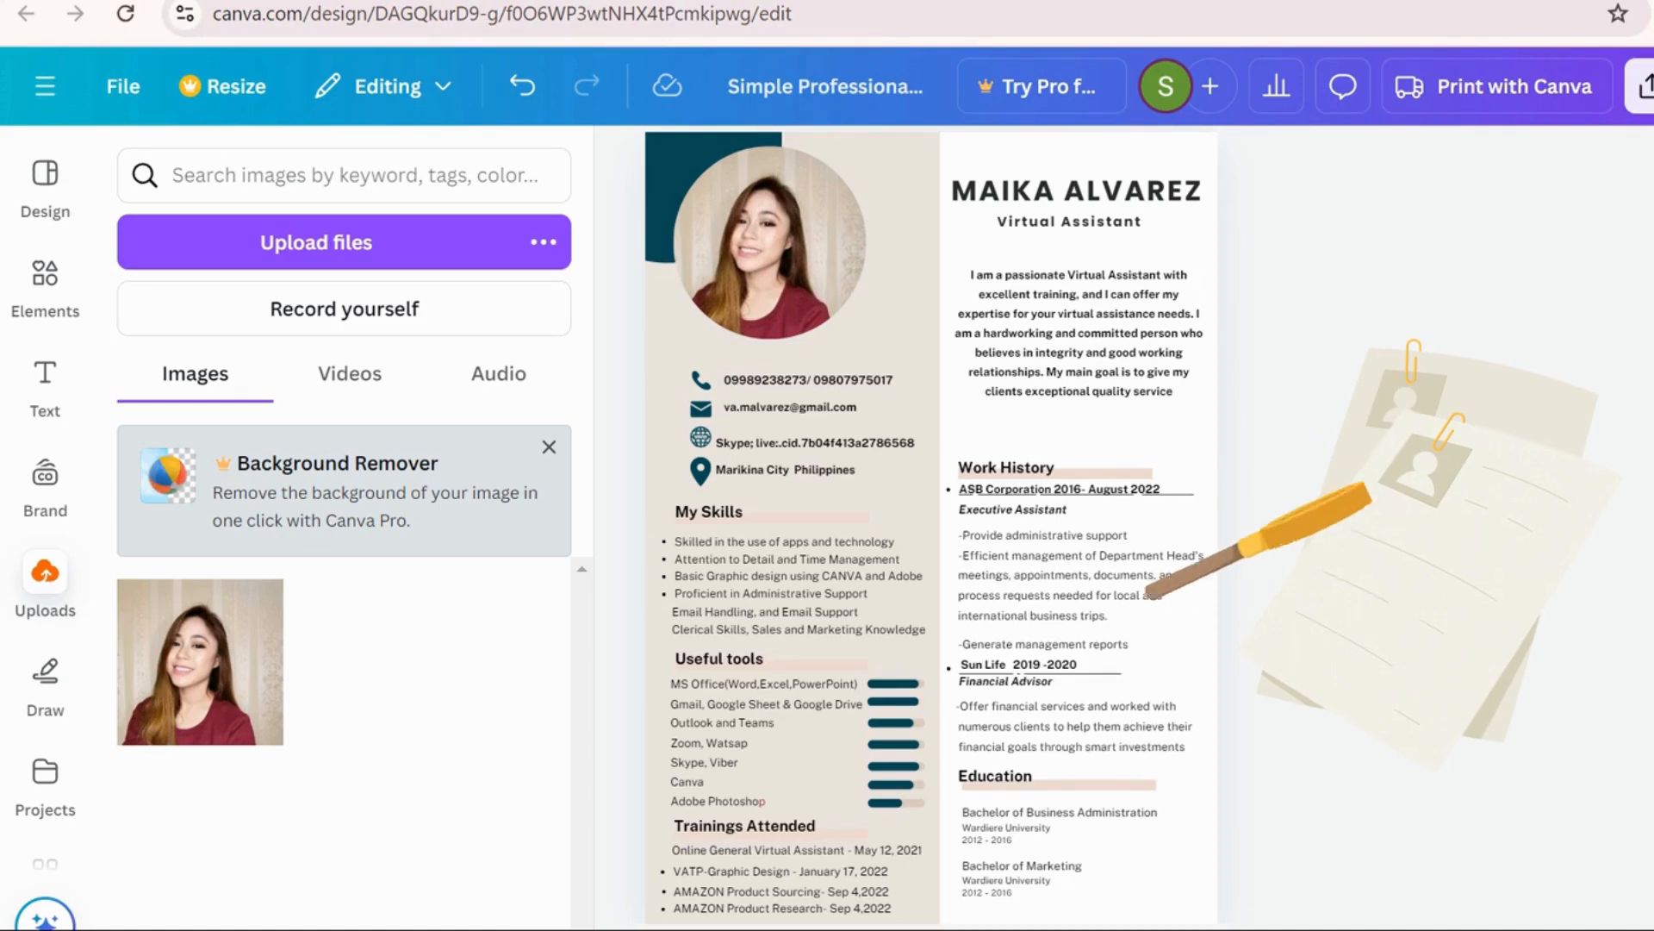
Change the resume page background to a pinkish beige
left_click(898, 323)
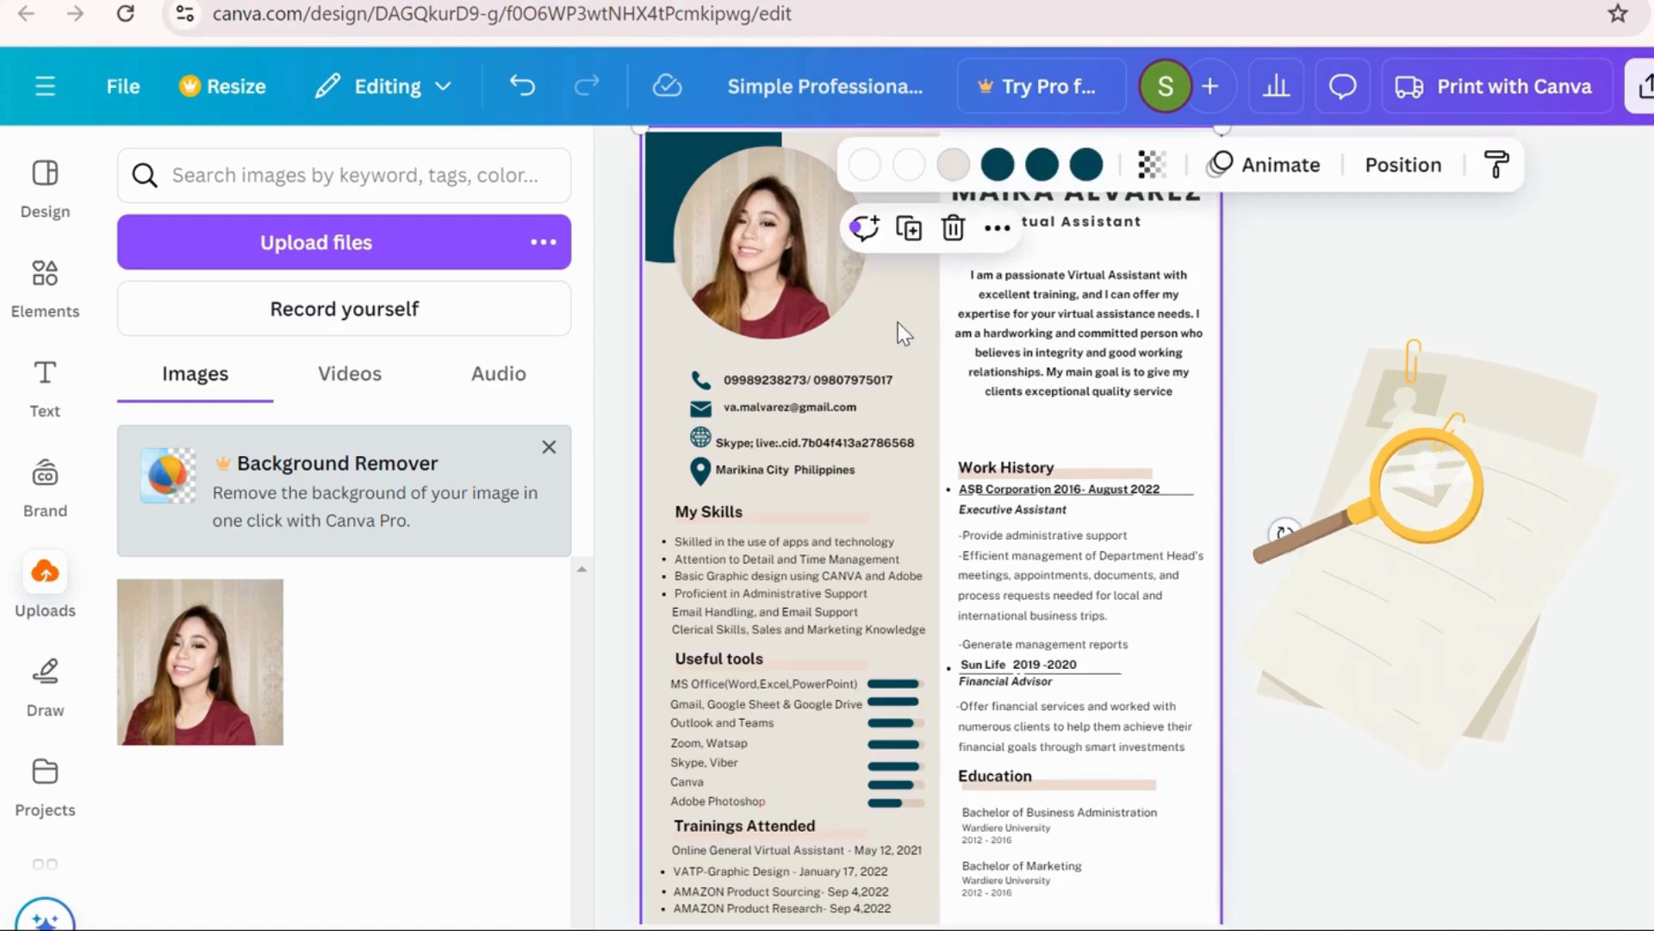
left_click(972, 169)
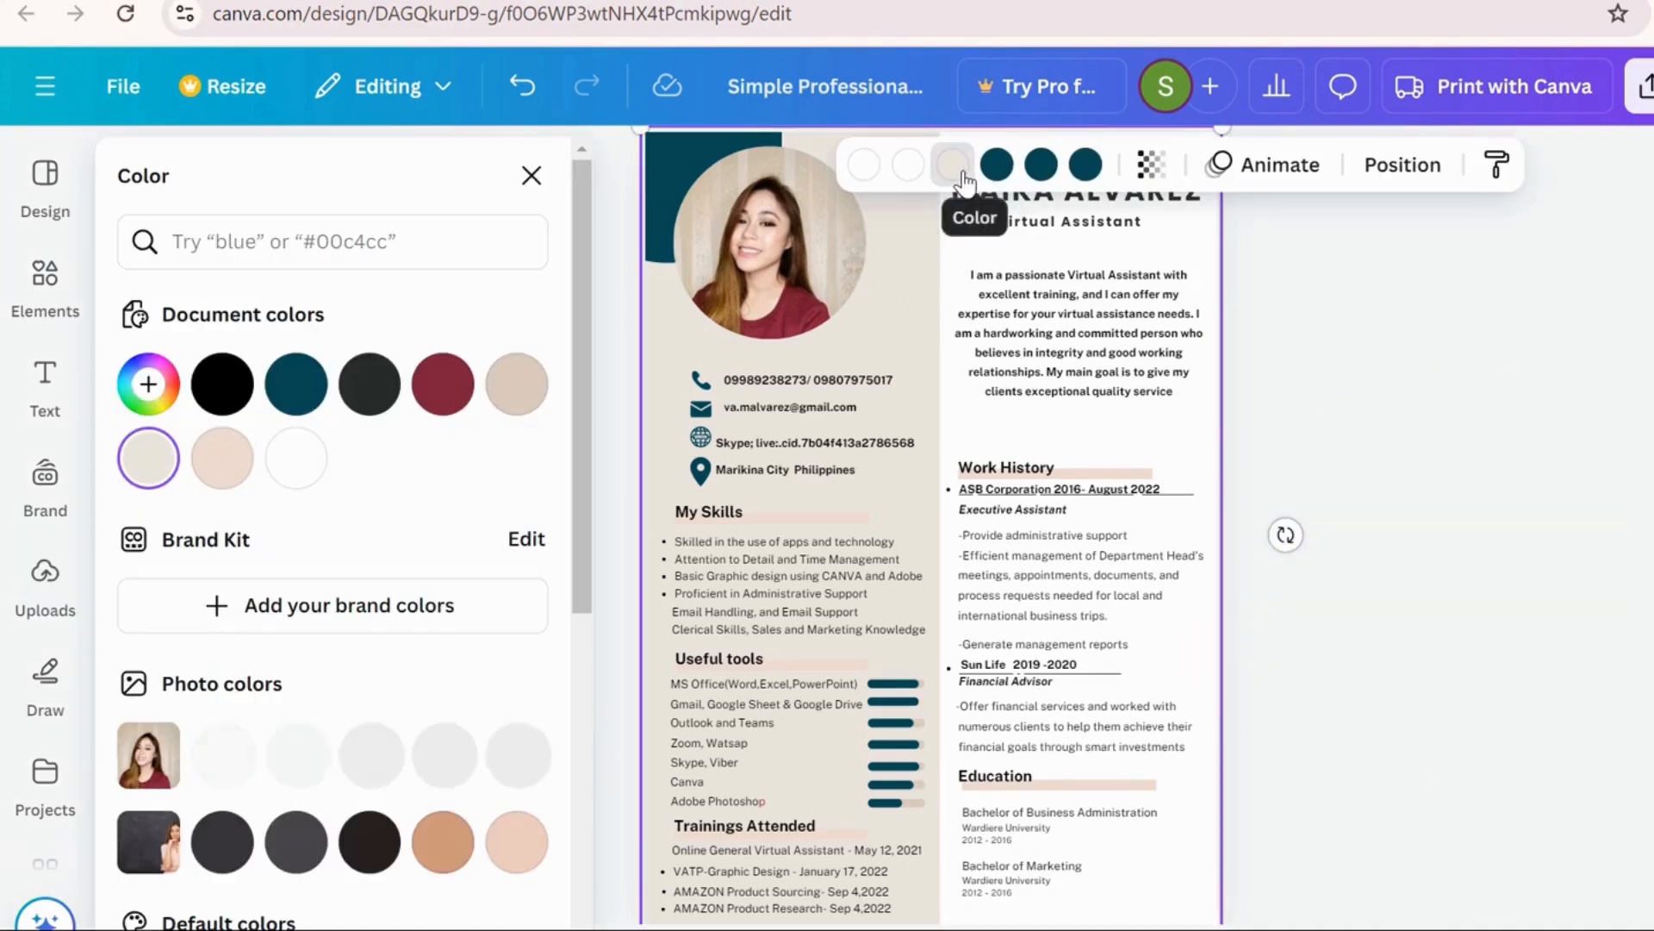
left_click(222, 458)
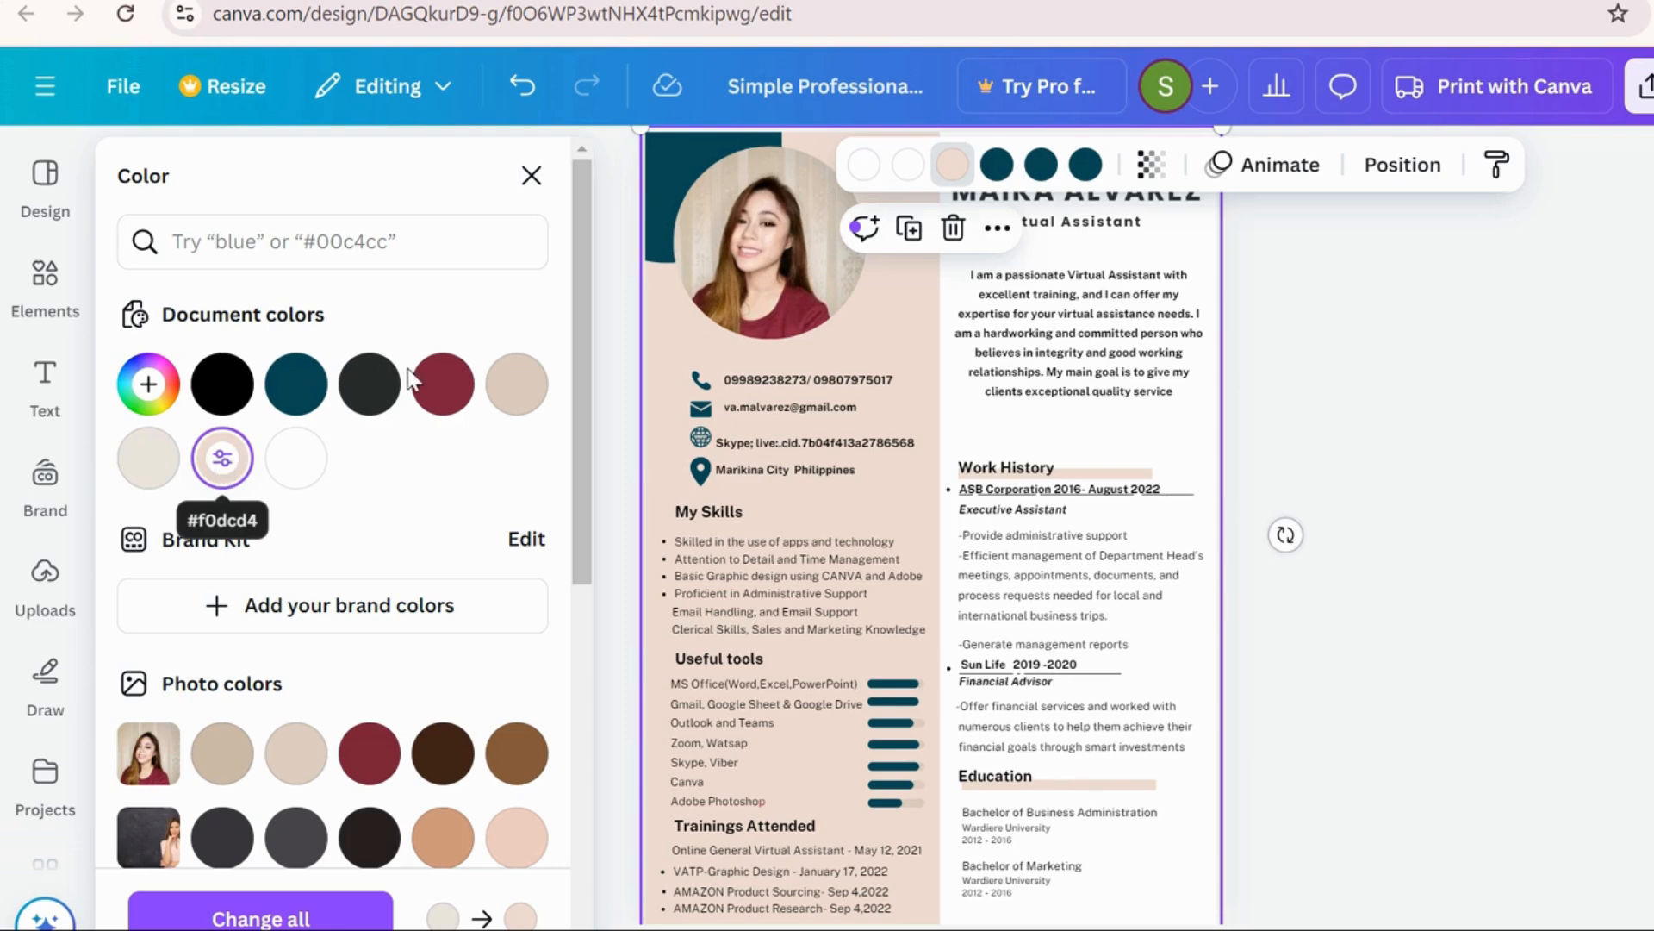
Replace each remaining teal page colour with the maroon from the photo
left_click(1040, 164)
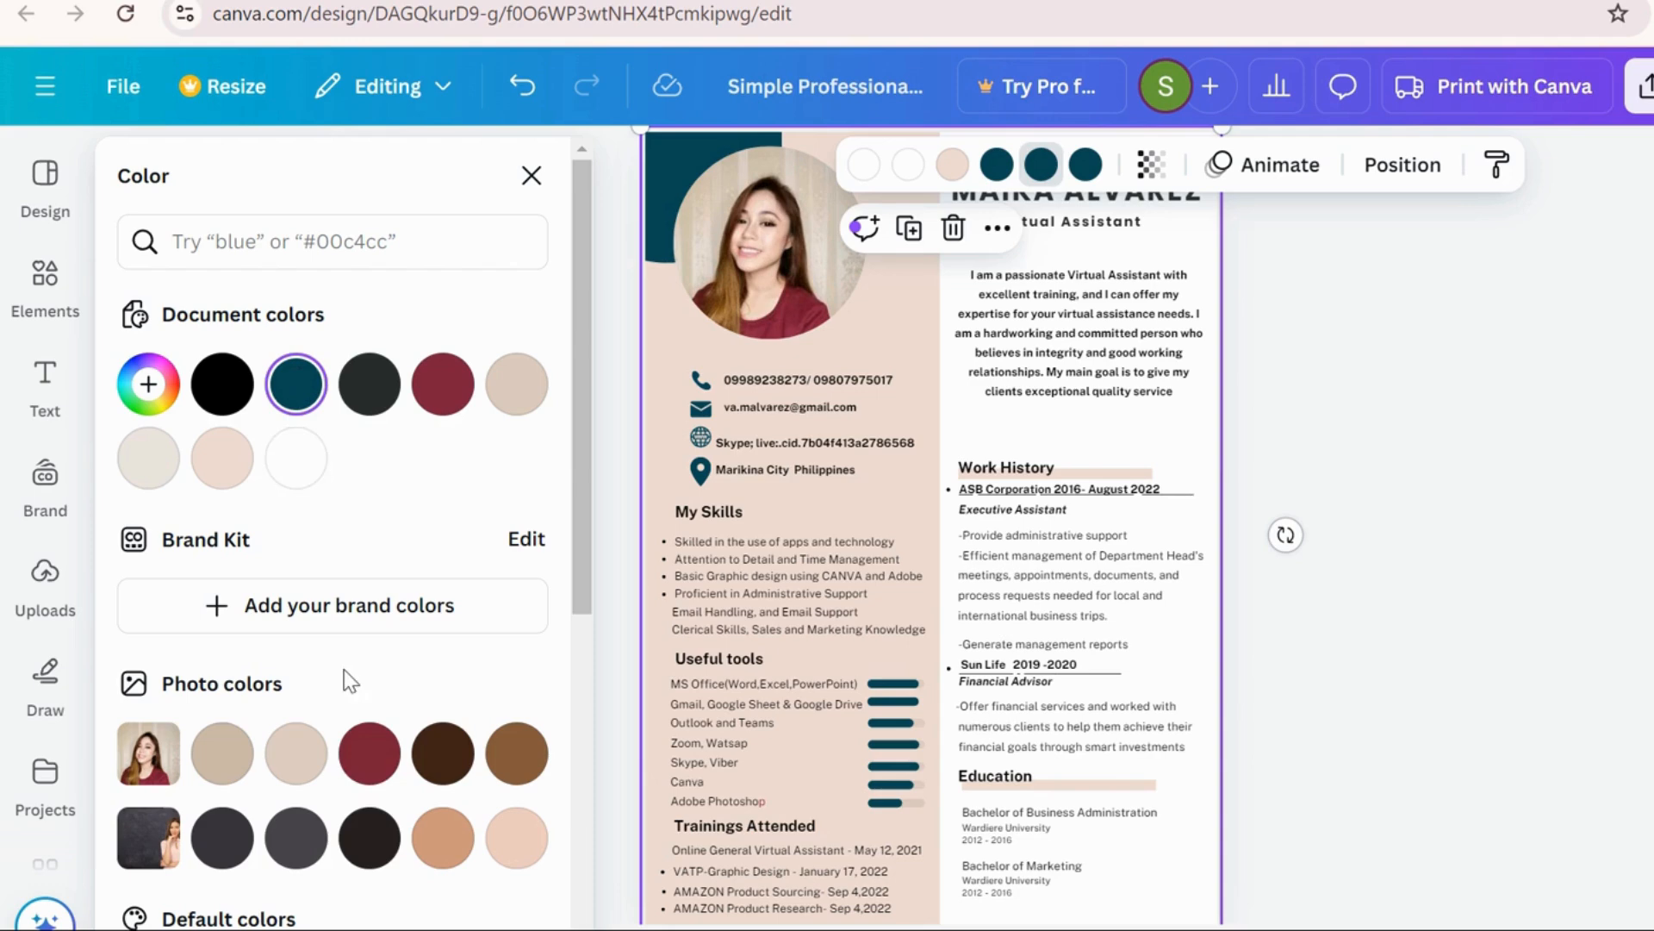
left_click(368, 755)
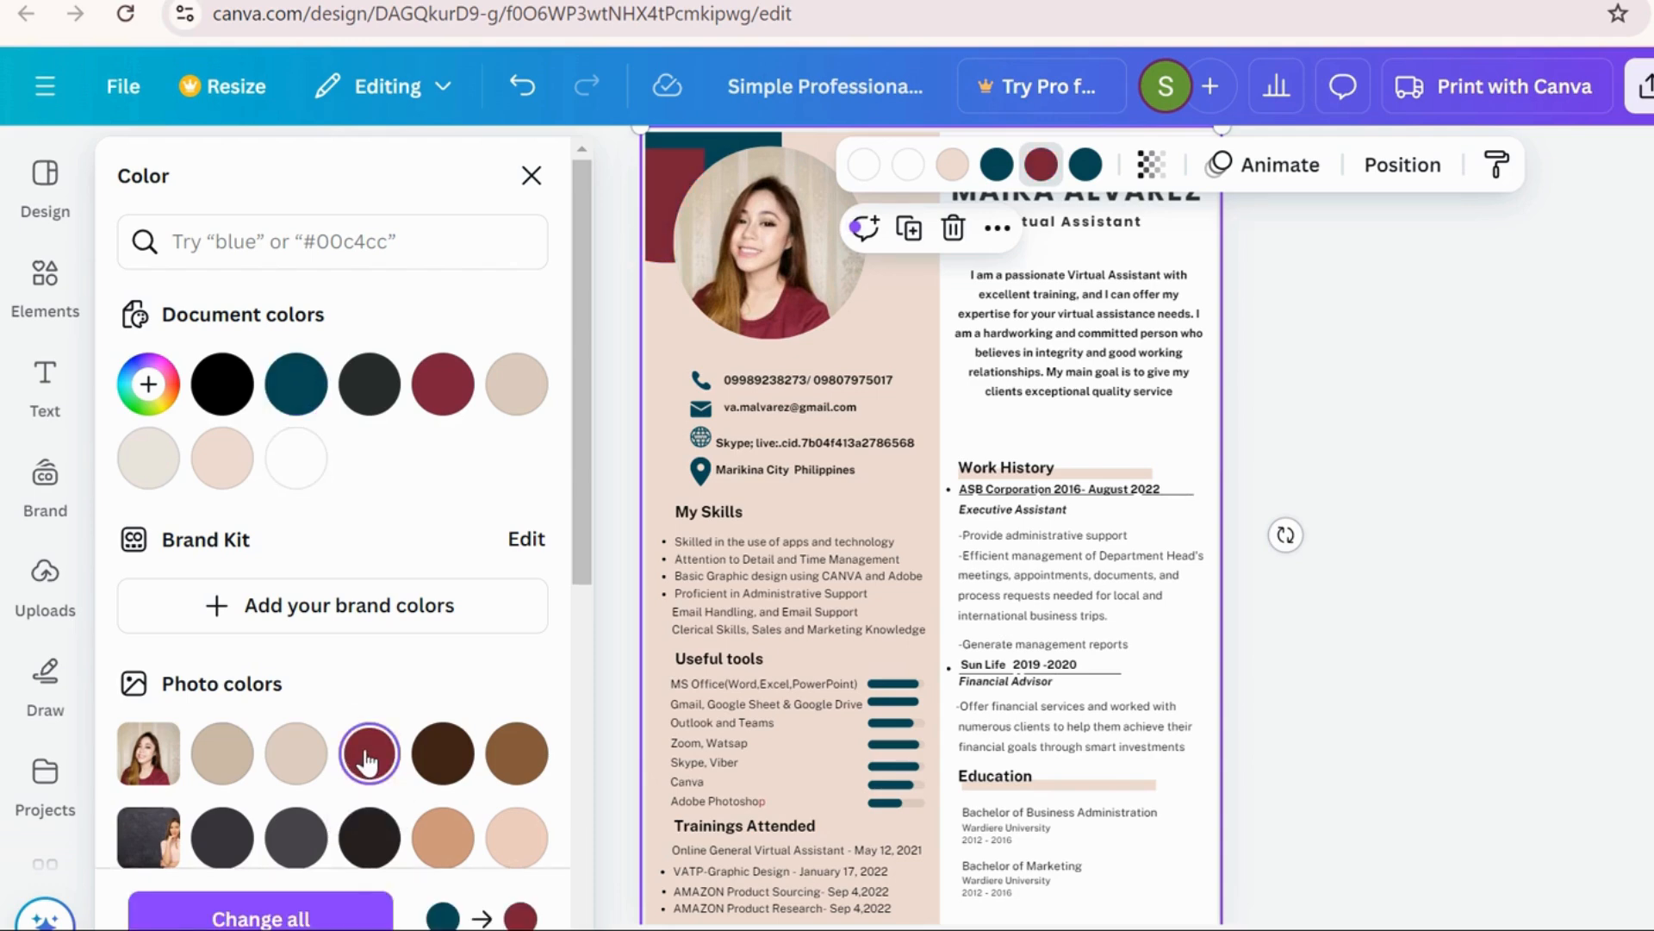
left_click(997, 164)
left_click(369, 753)
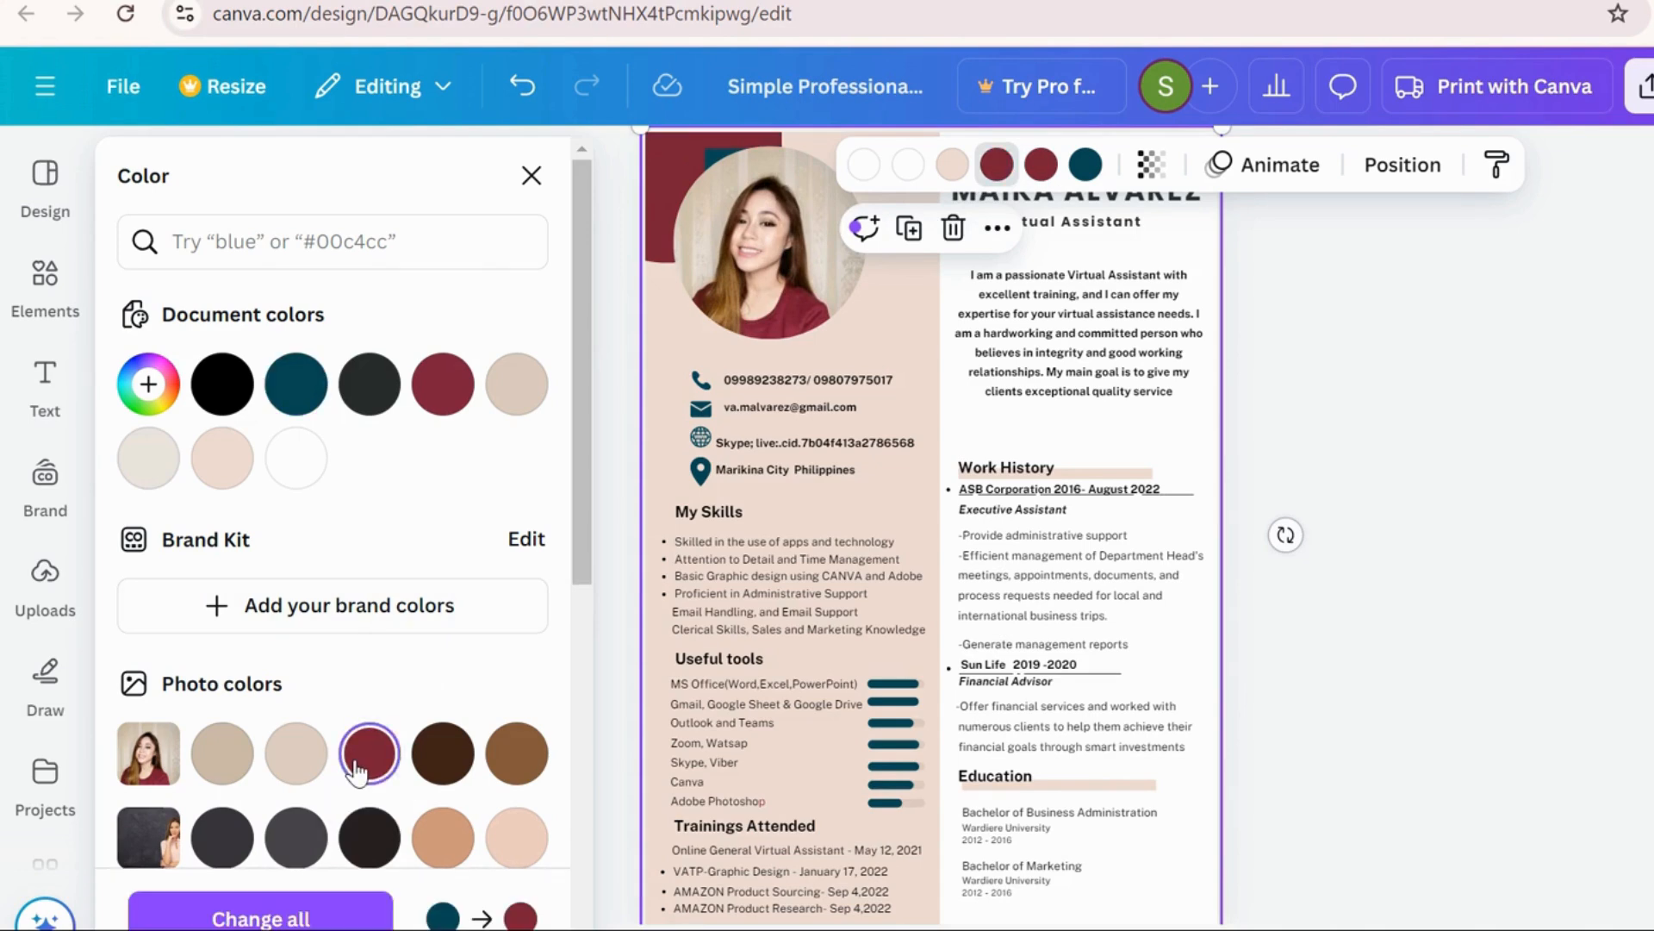
left_click(1086, 164)
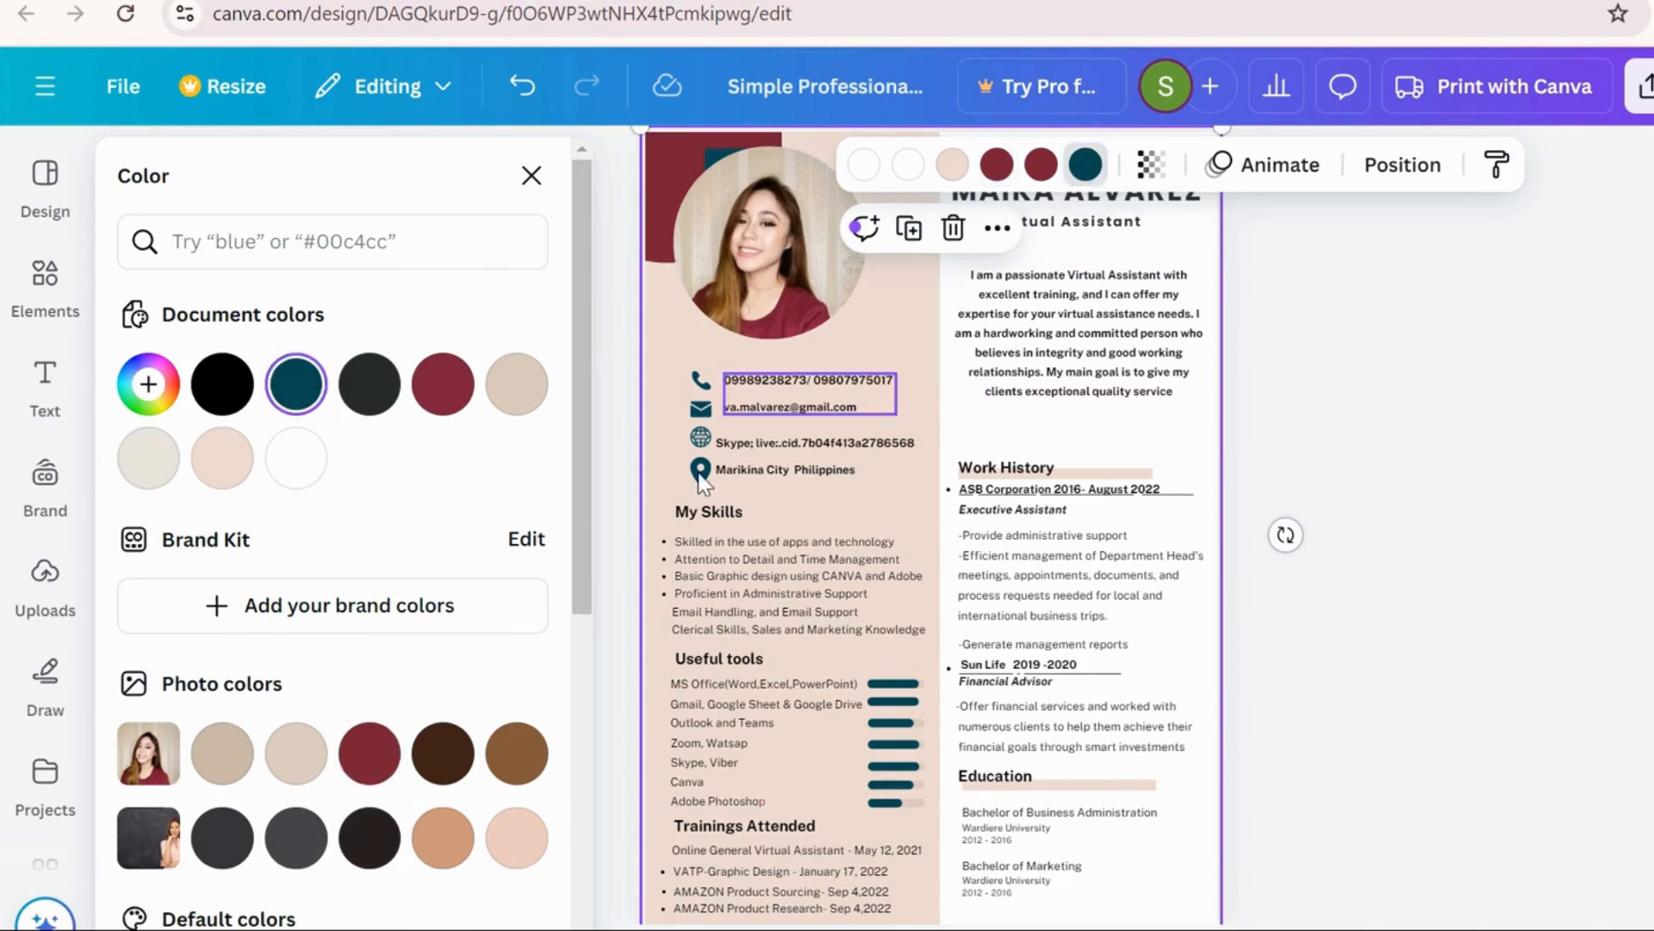
left_click(370, 755)
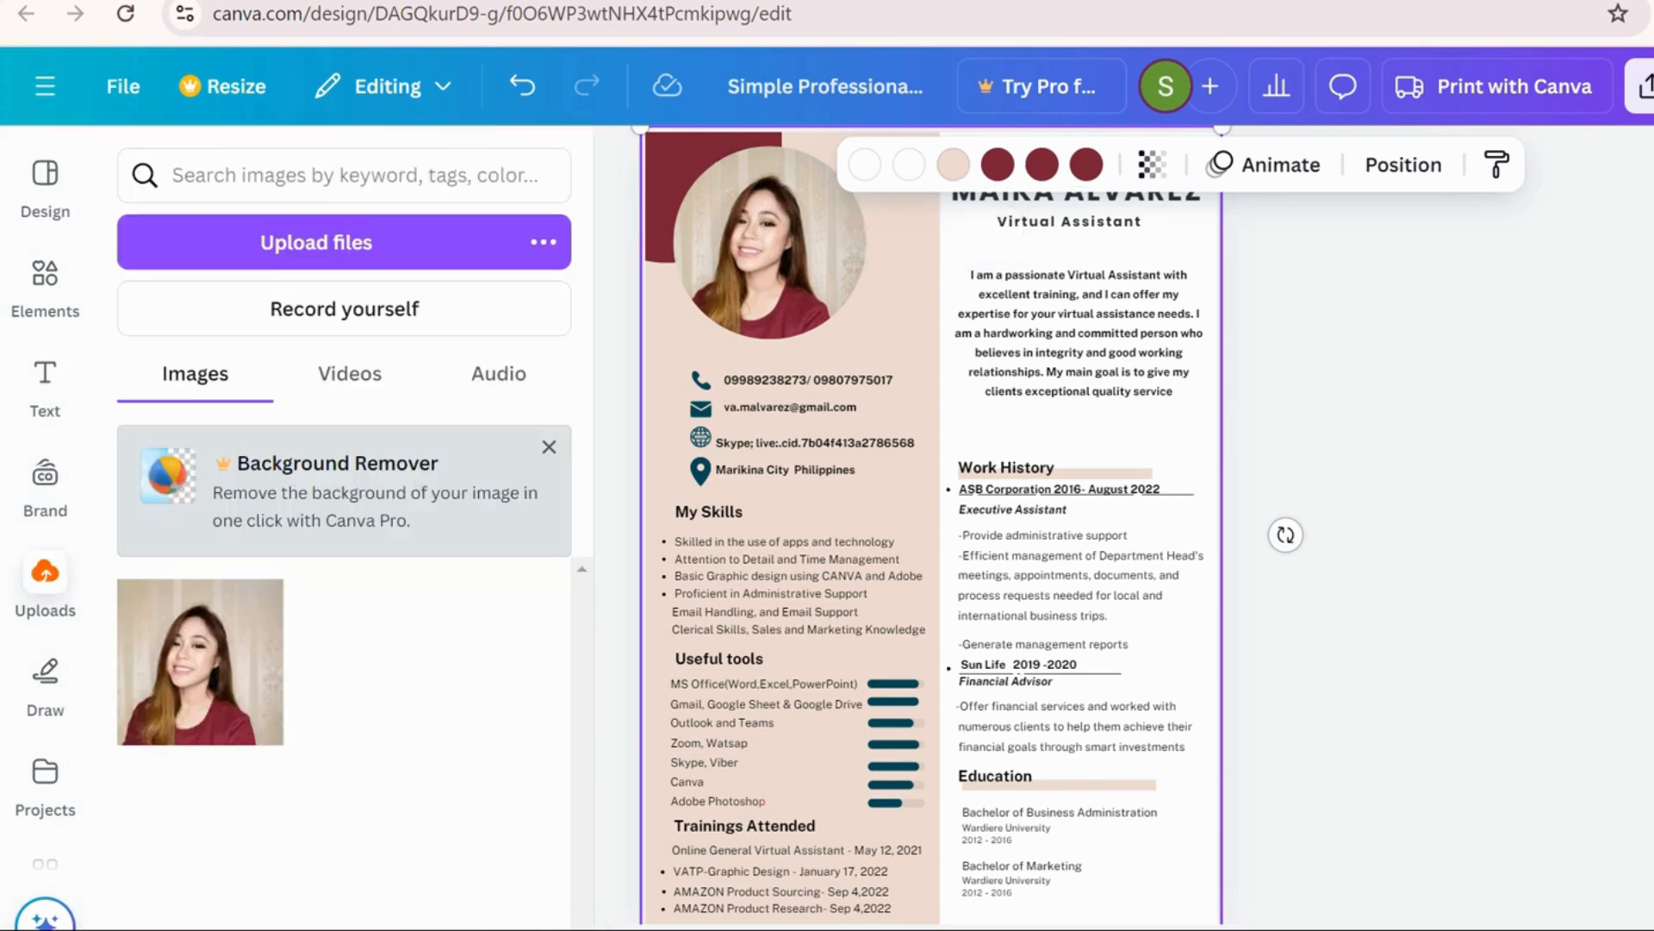
left_click(1525, 502)
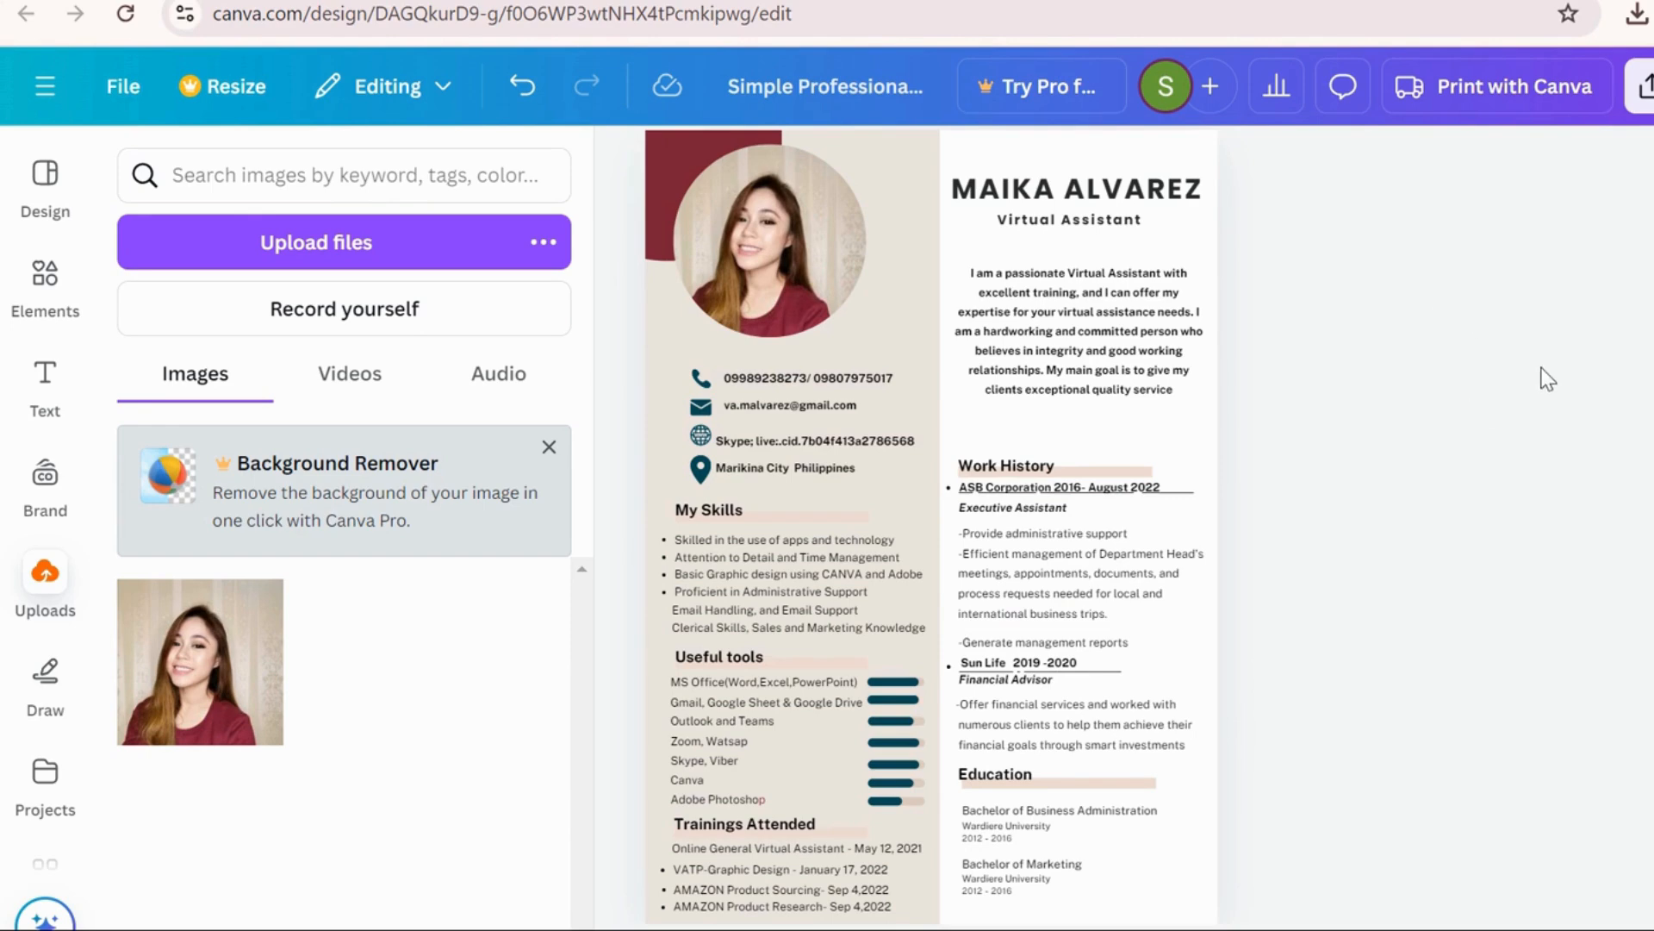
Download the design as a PDF Standard file and open the downloaded CV PDF
left_click(123, 96)
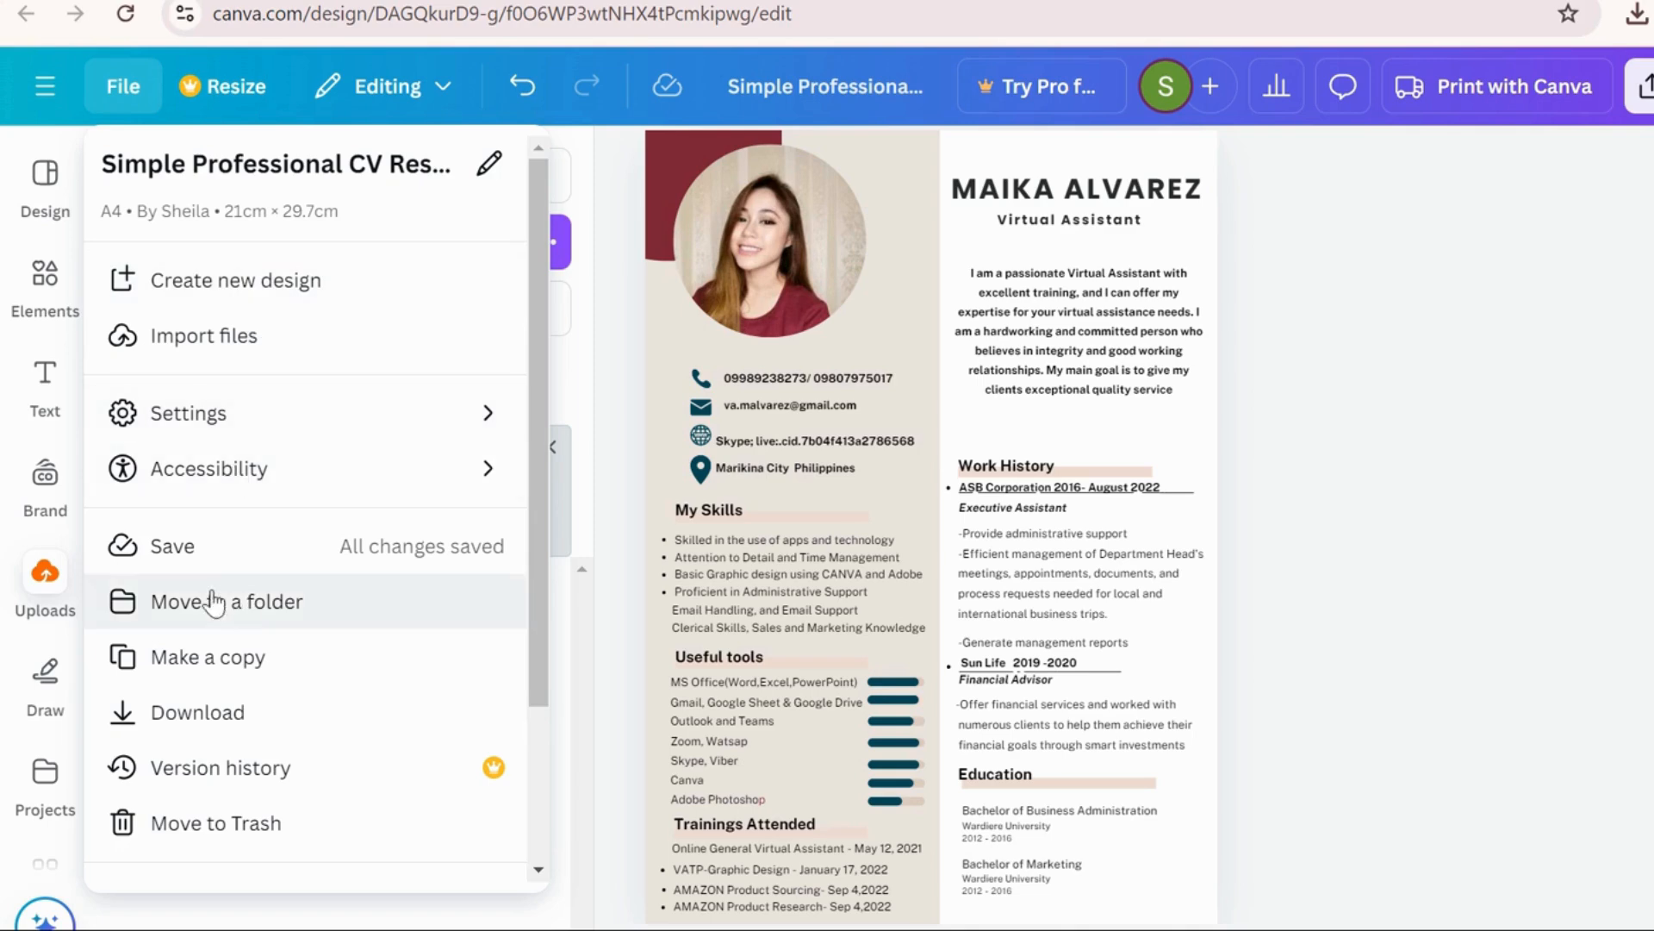
left_click(201, 735)
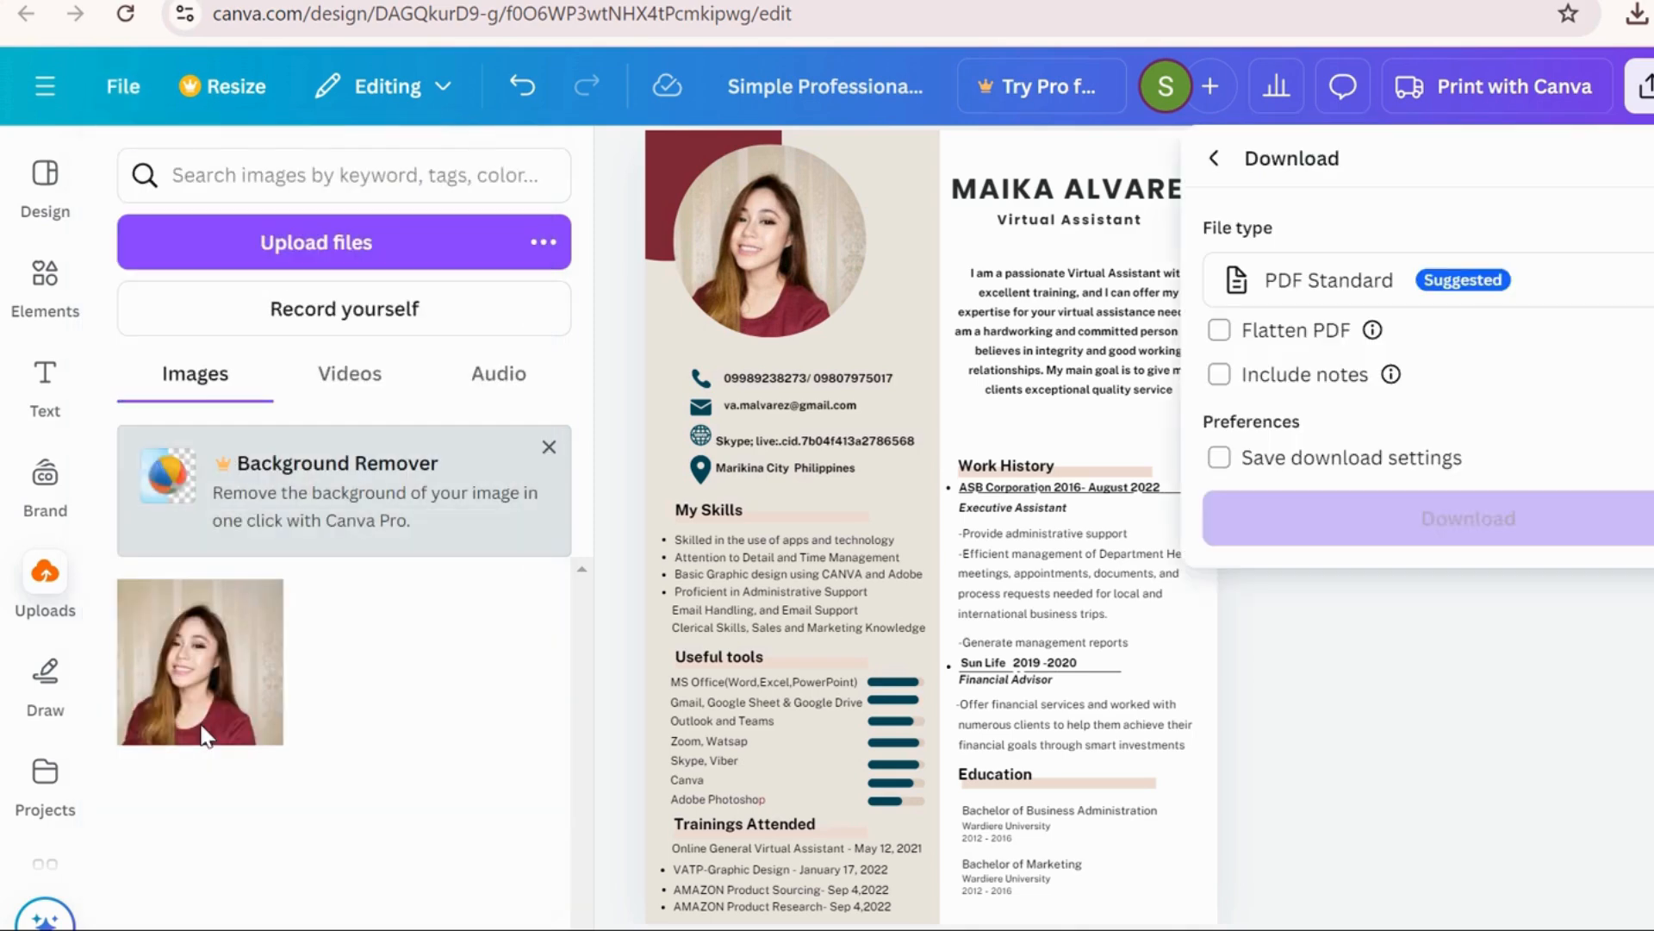
left_click(1626, 295)
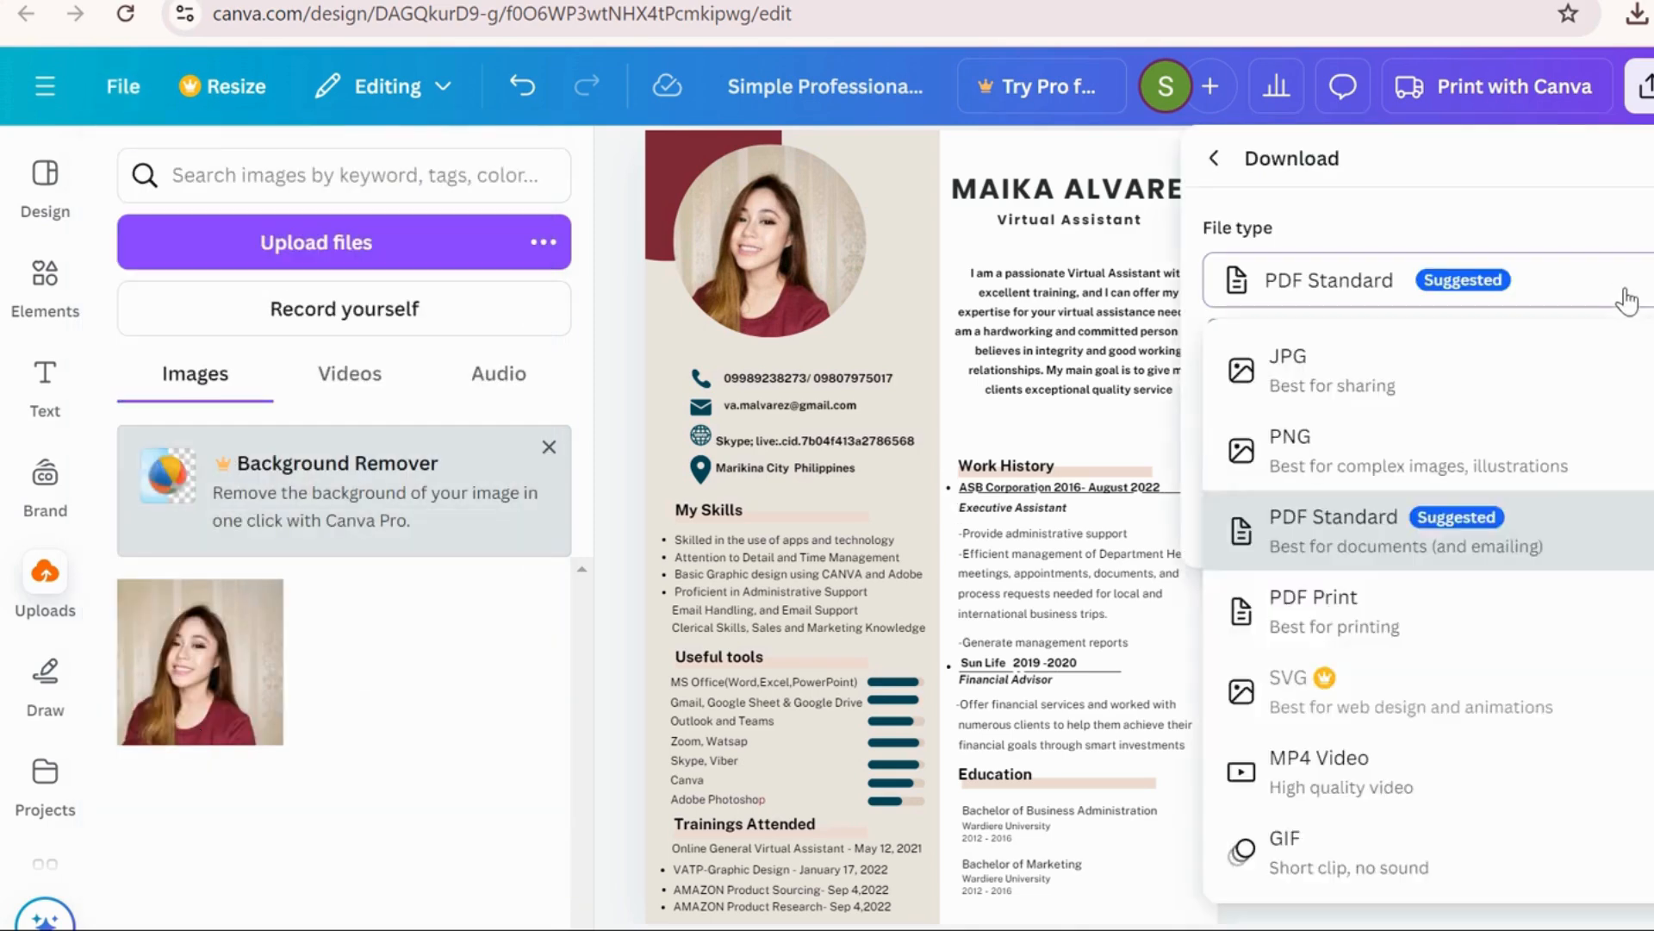
left_click(1366, 557)
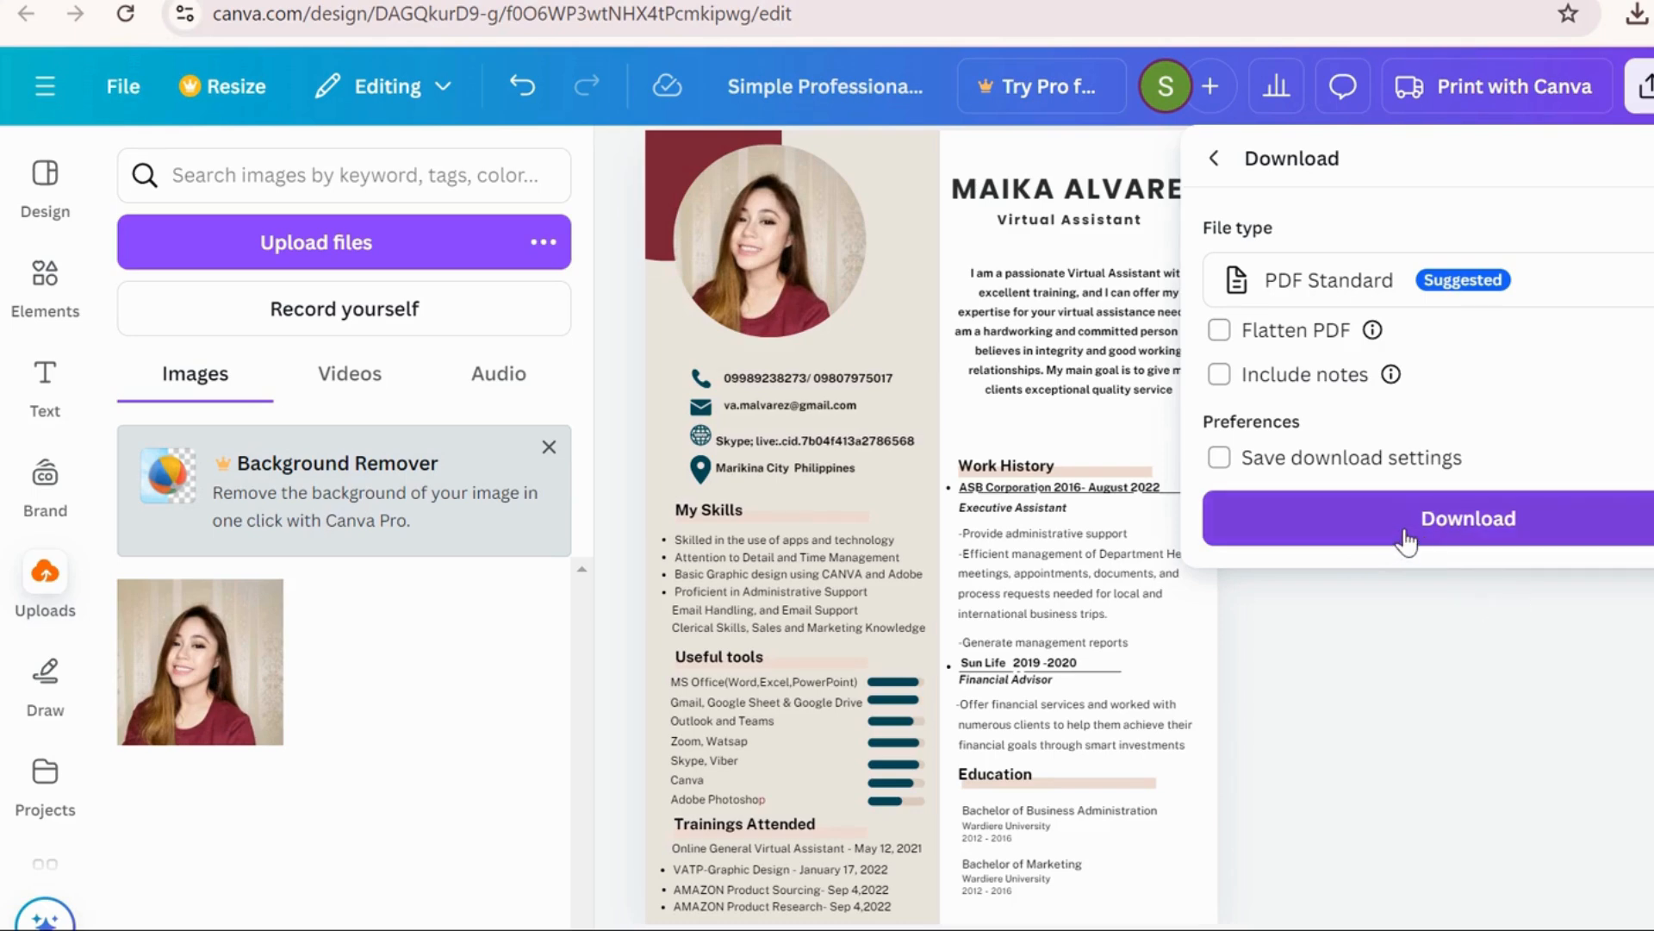
left_click(1405, 535)
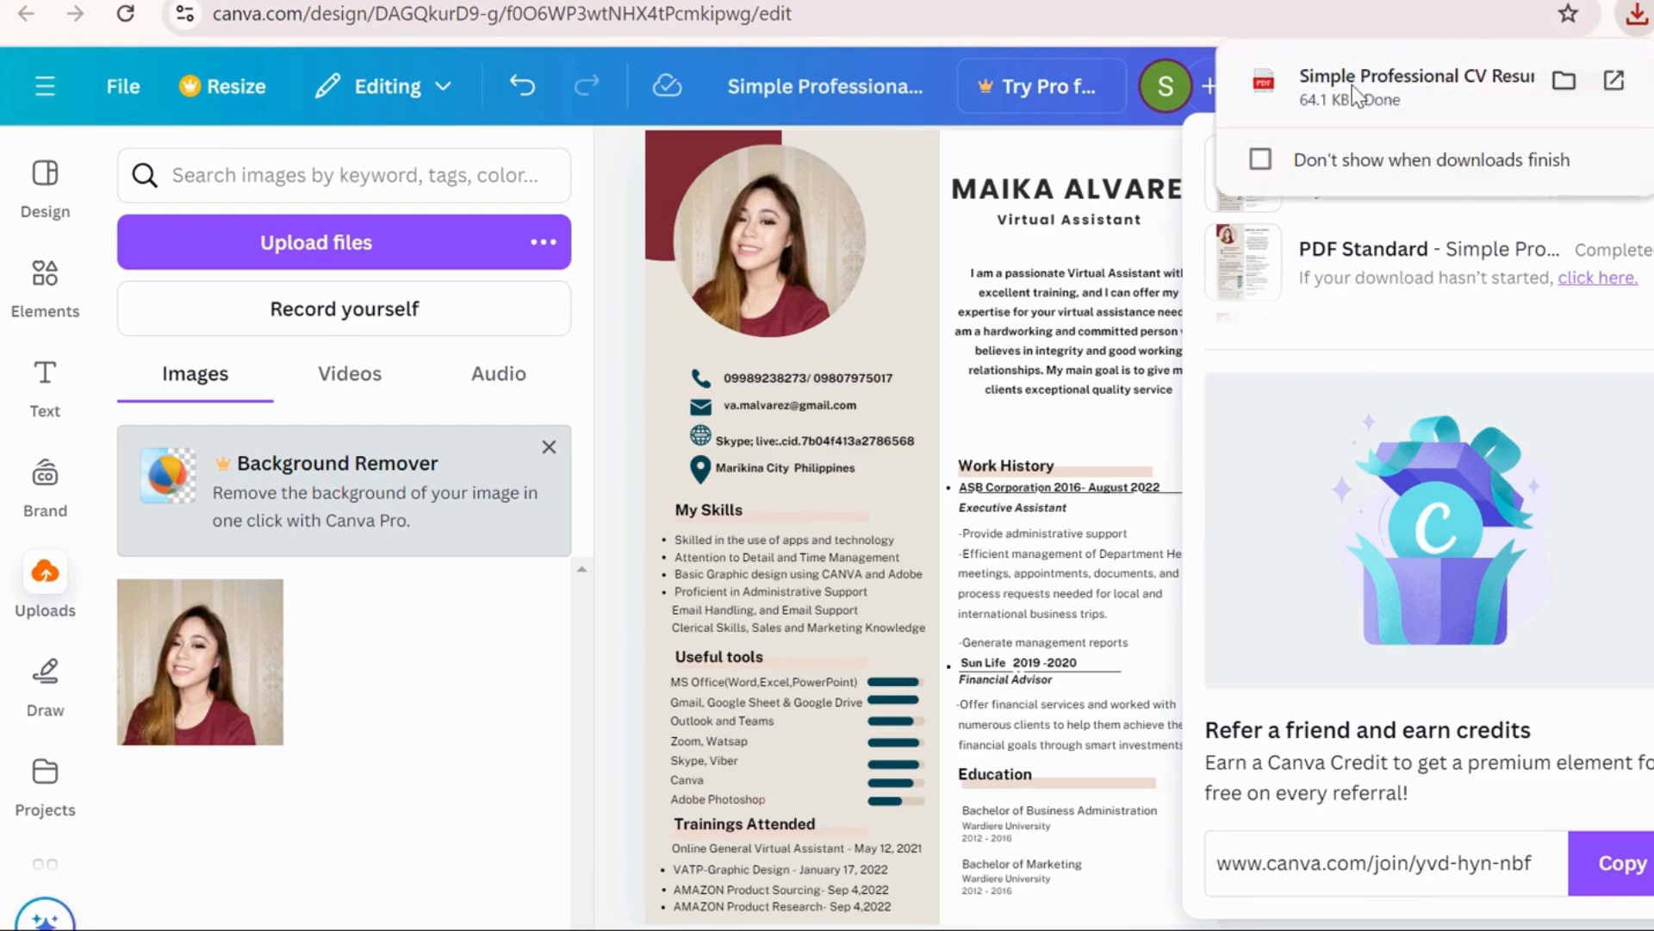
left_click(1359, 102)
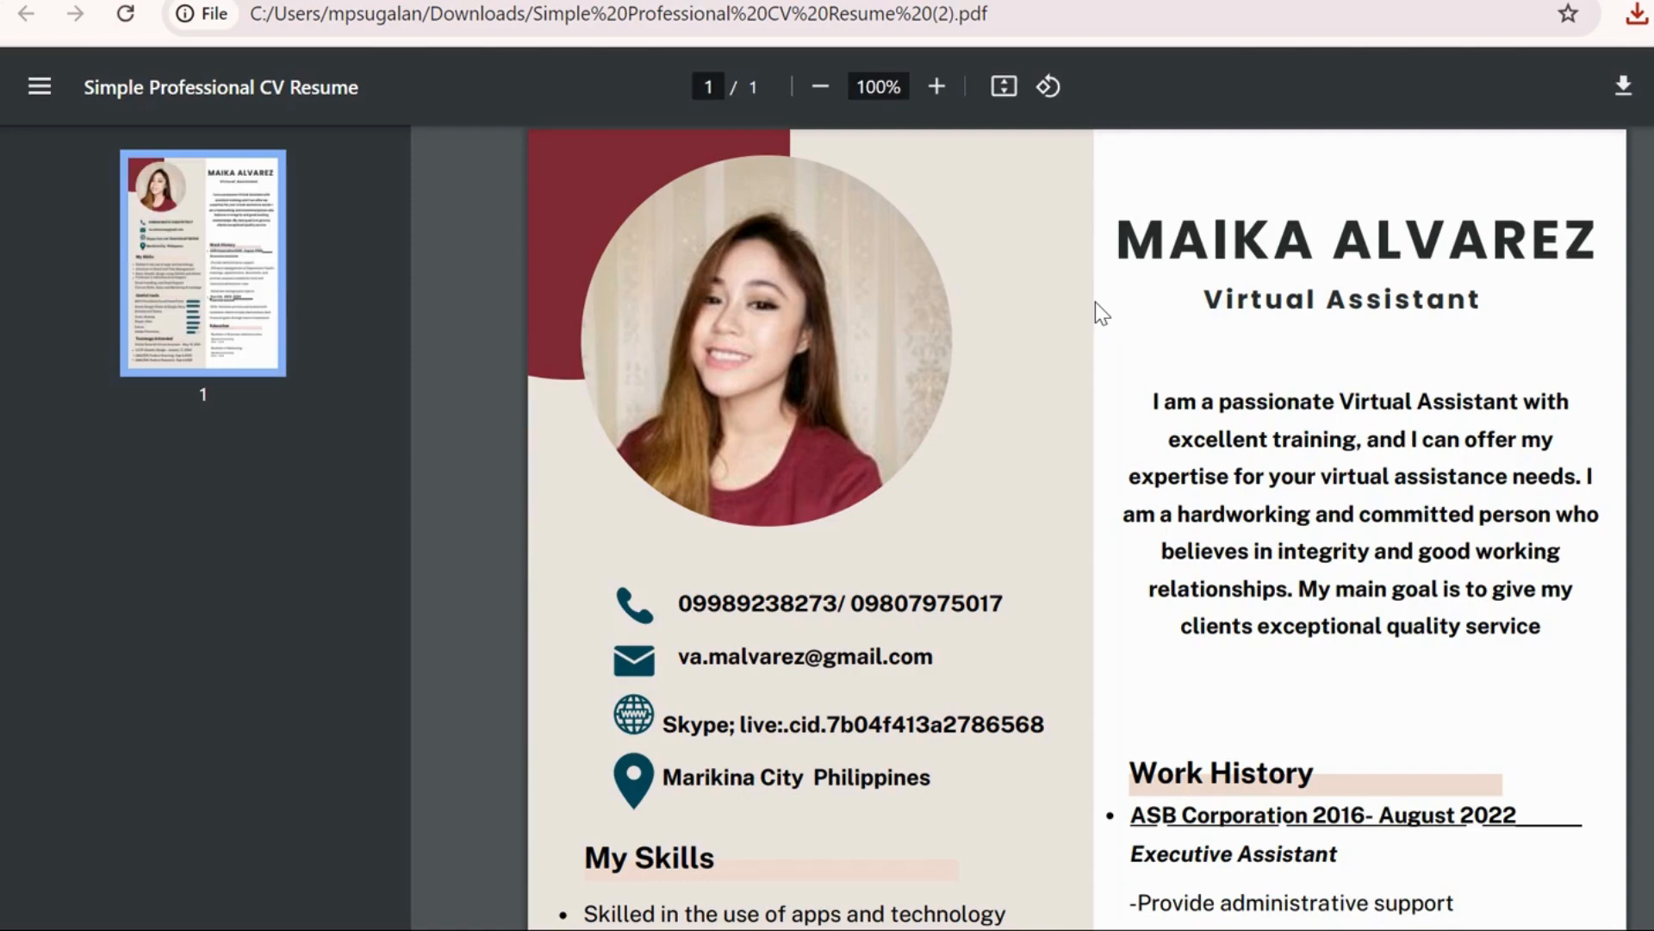
Zoom the PDF out through 67% down to 50% so the full page fits
left_click(821, 89)
left_click(821, 89)
left_click(821, 88)
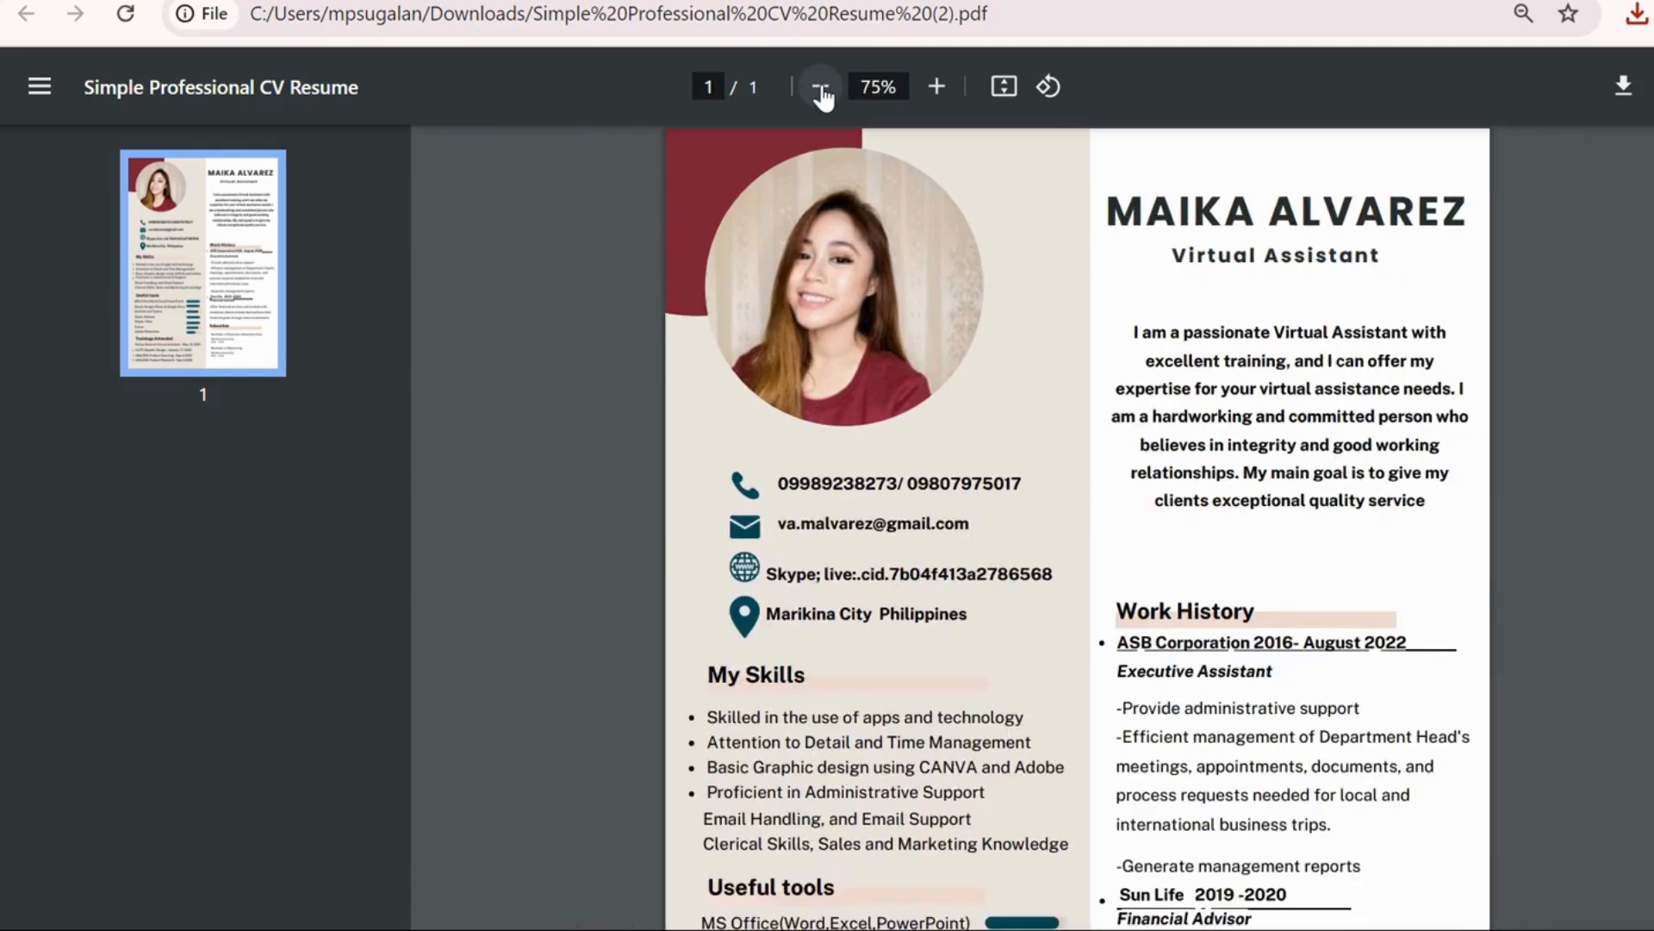
left_click(821, 88)
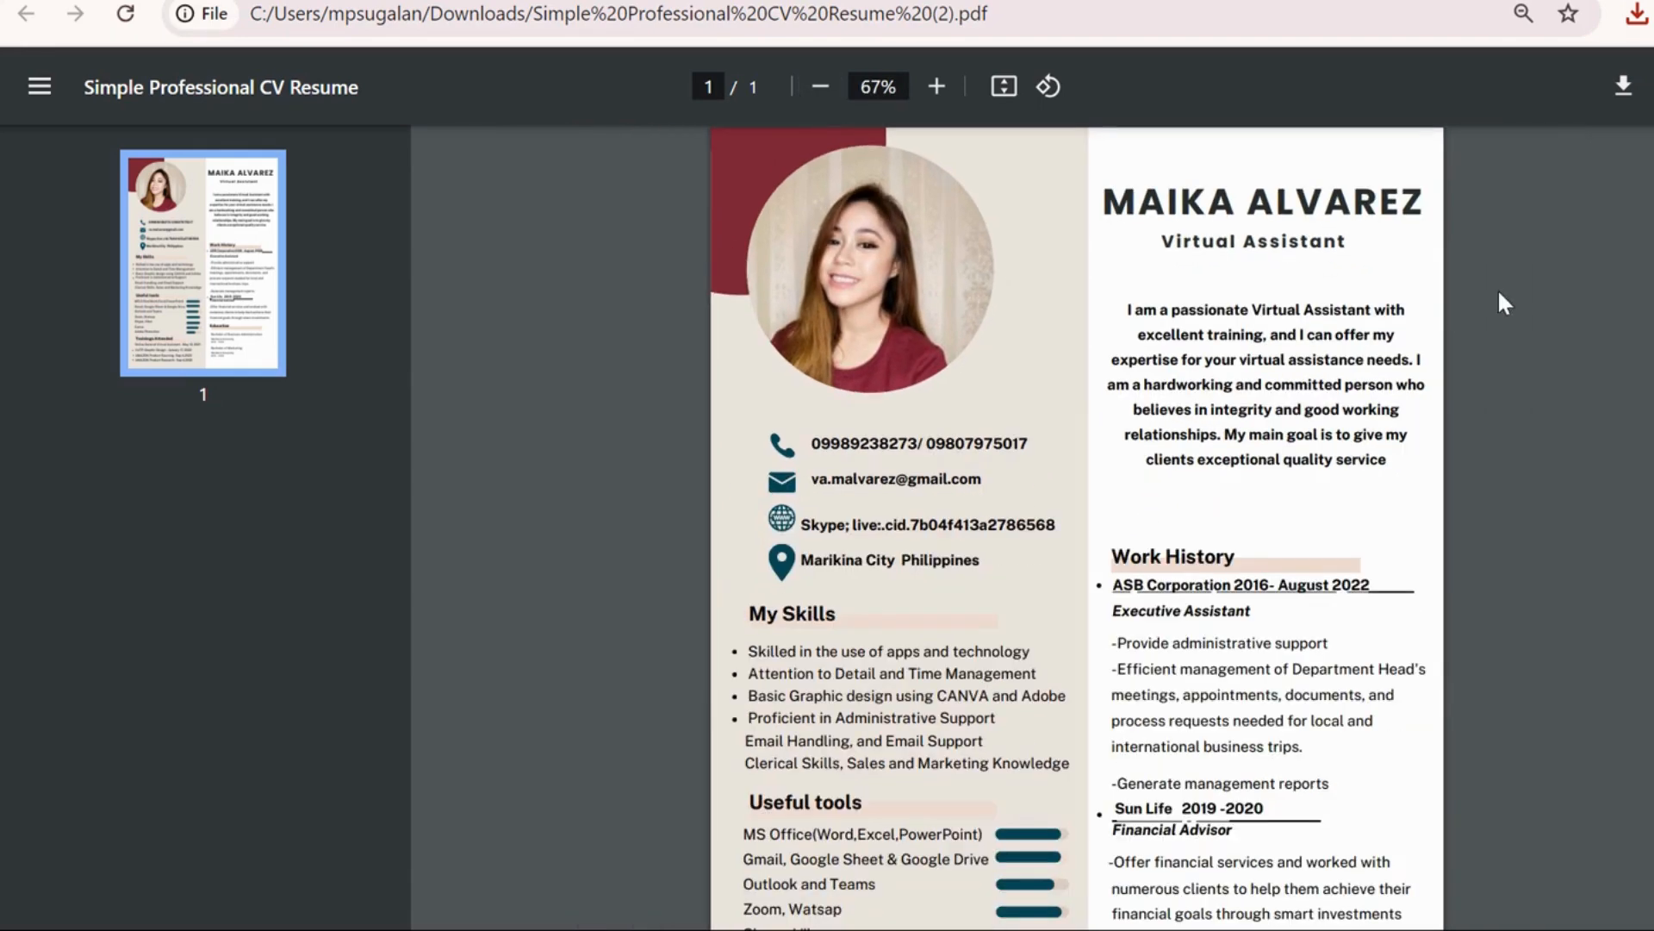
scroll(1077, 525, "down", 3)
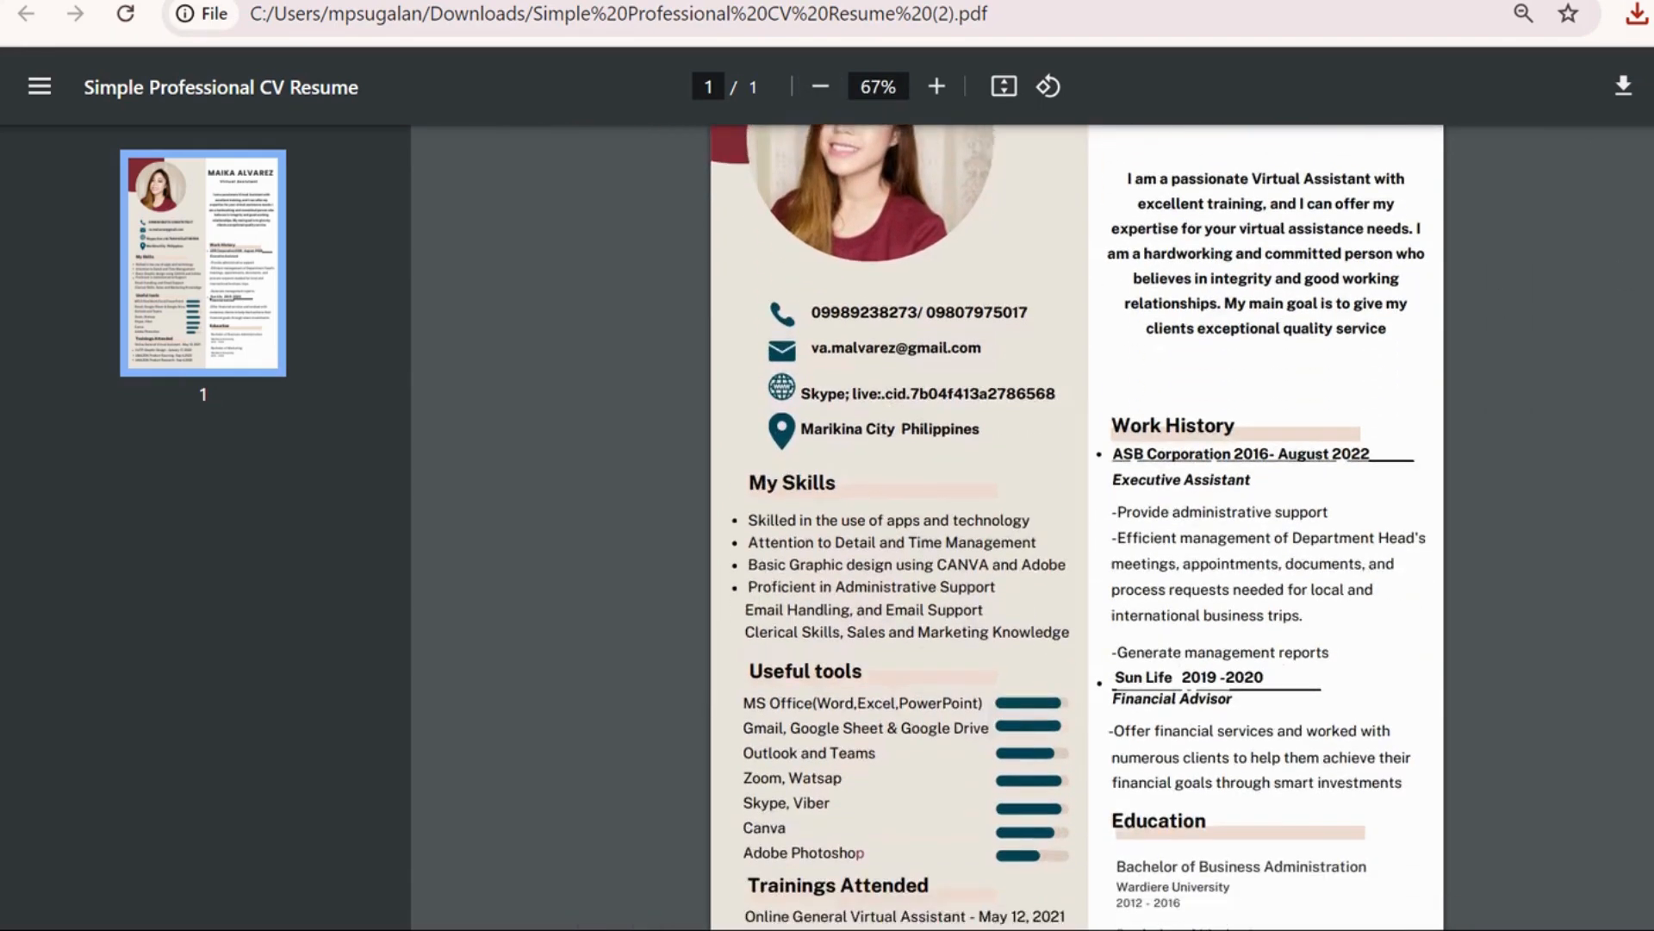
scroll(1077, 526, "up", 2)
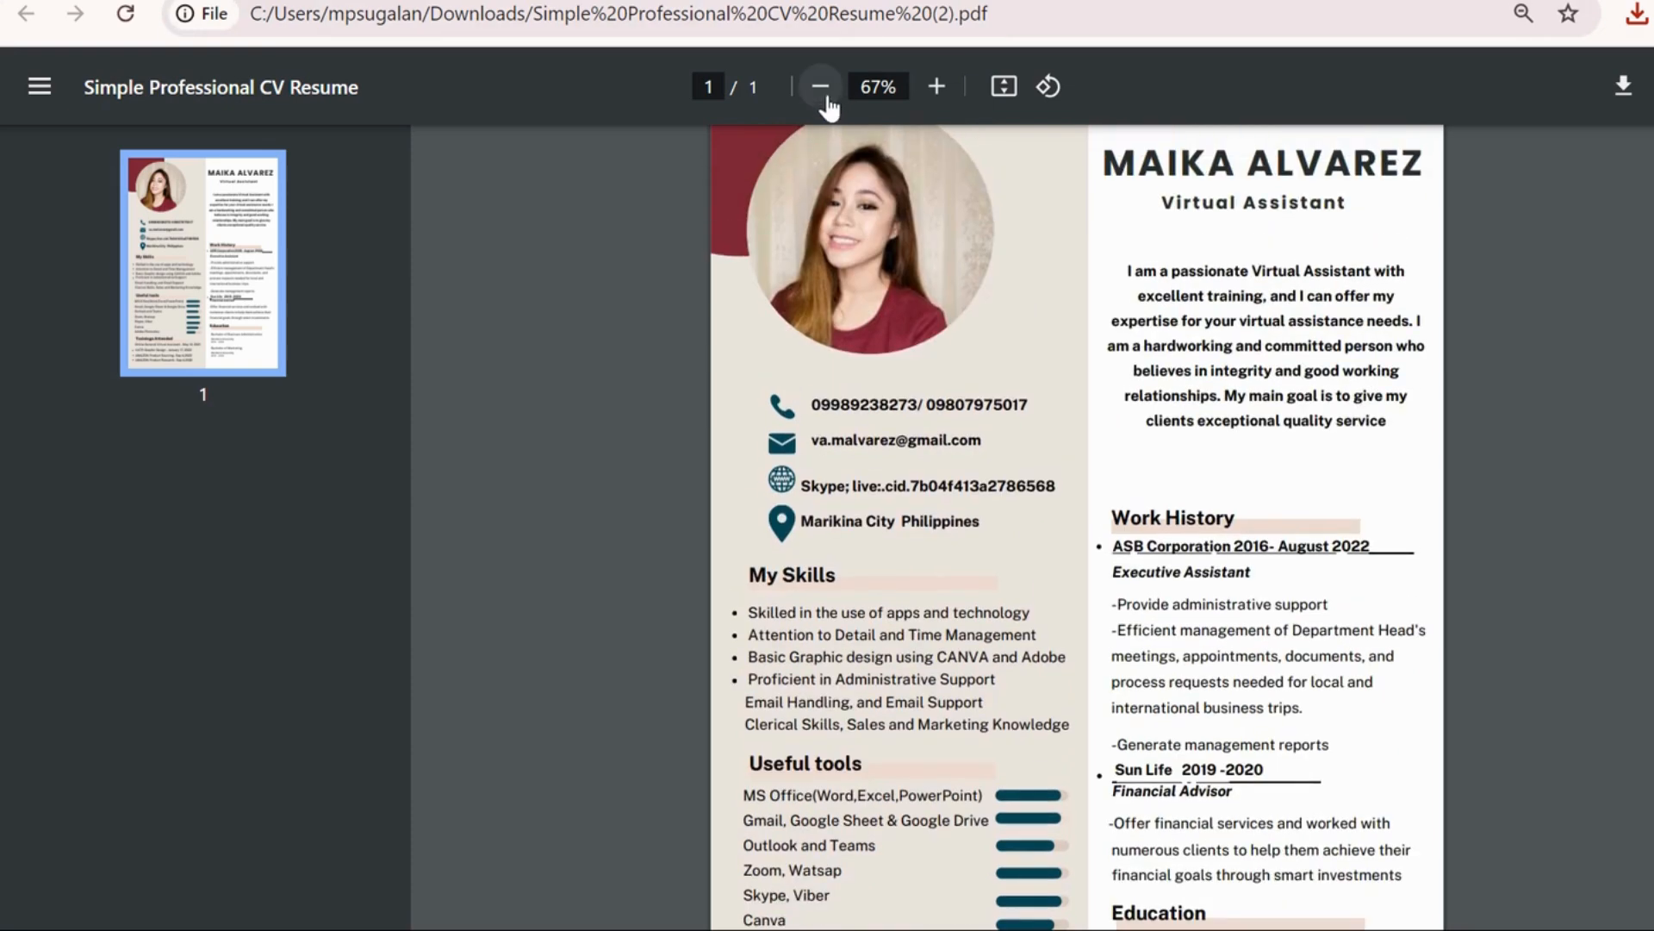
left_click(821, 89)
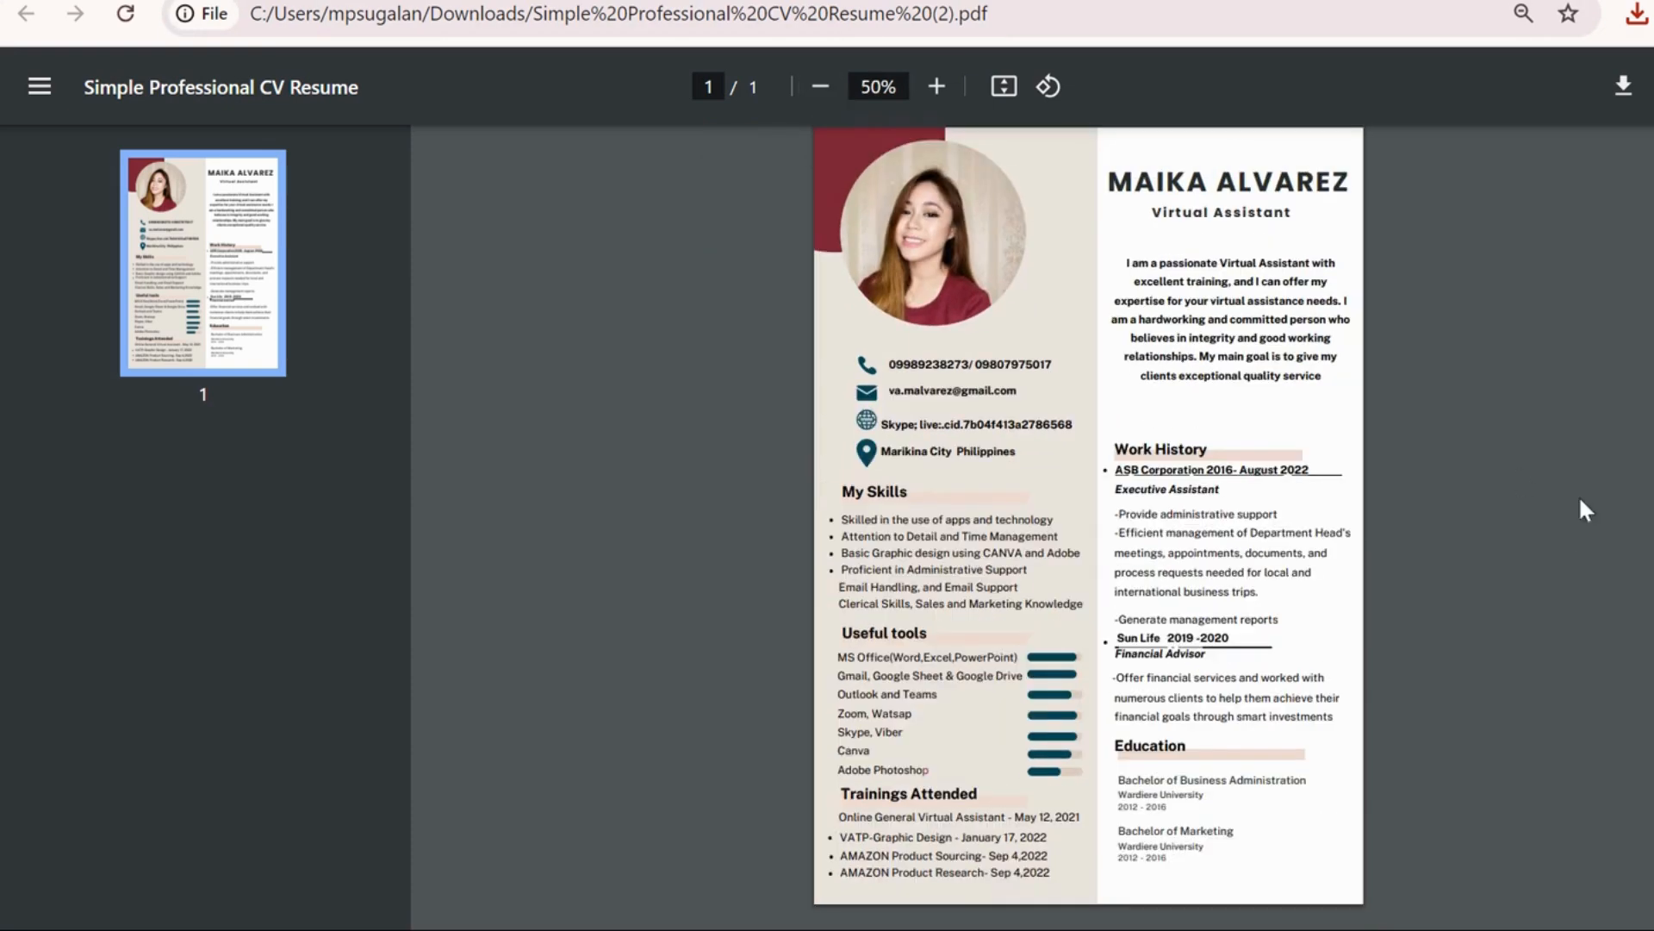